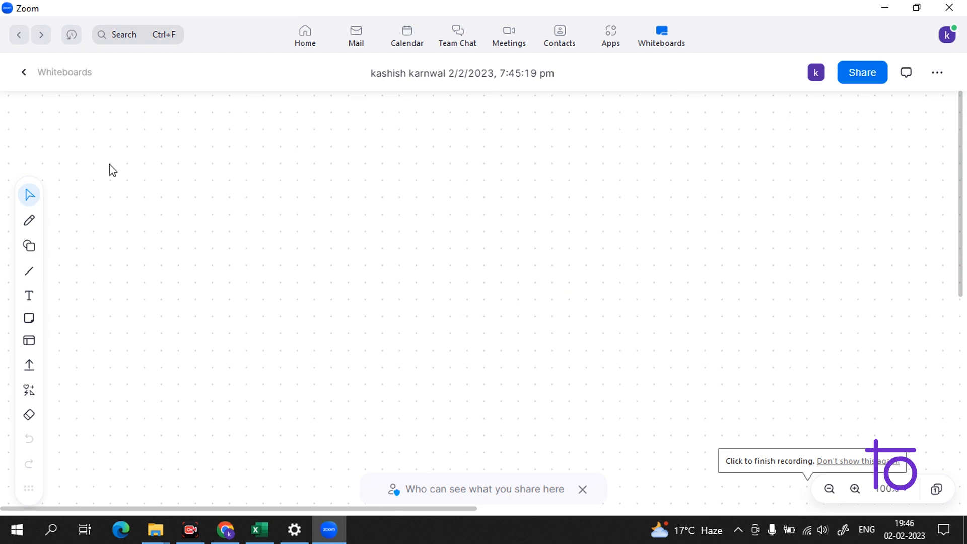
Handwrite the title "Reference" near the upper edge of the whiteboard with the medium-thickness pen
click(30, 225)
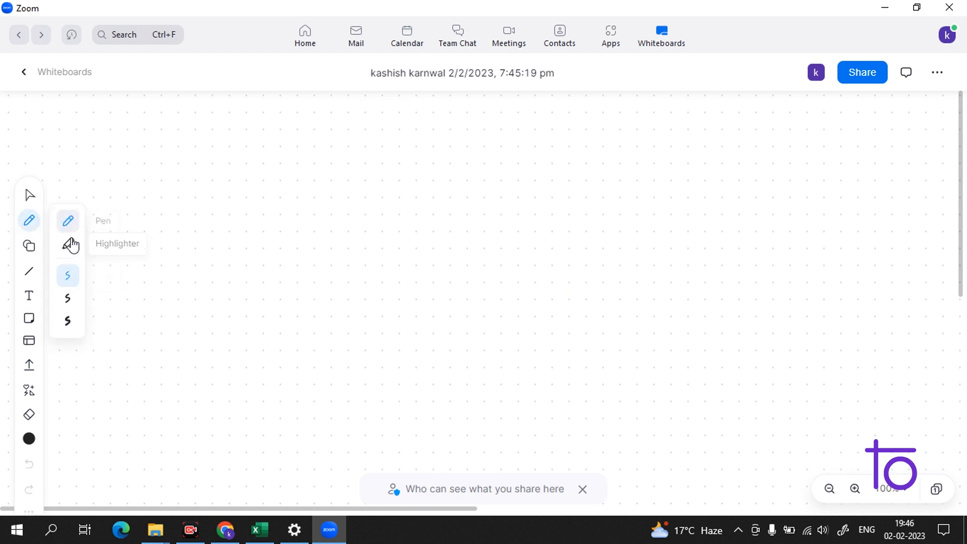
click(68, 299)
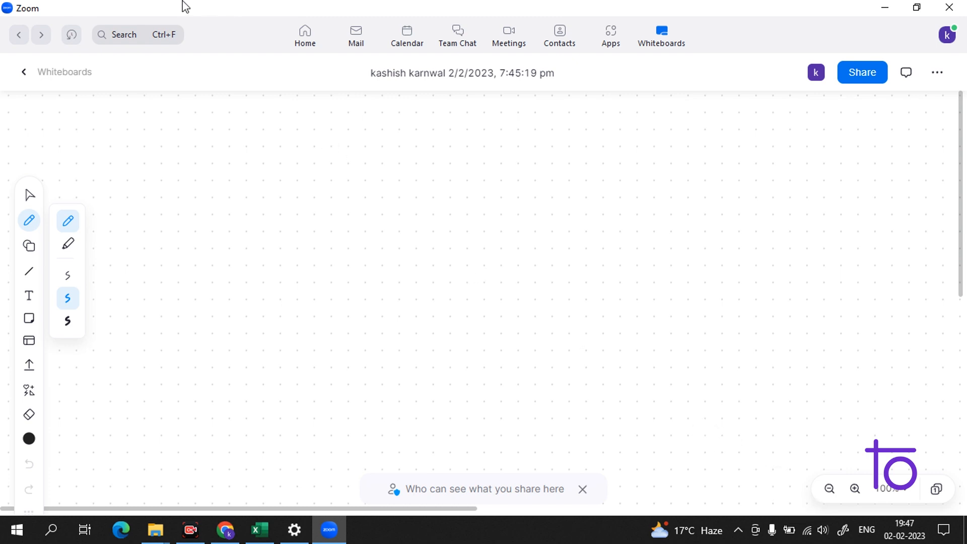
drag(160, 101, 165, 135)
mouse_move(162, 105)
mouse_down()
mouse_move(182, 135)
mouse_move(206, 134)
mouse_move(221, 153)
mouse_move(297, 107)
mouse_up()
mouse_move(308, 114)
mouse_down()
mouse_move(322, 107)
mouse_move(322, 130)
mouse_up()
drag(337, 128, 353, 127)
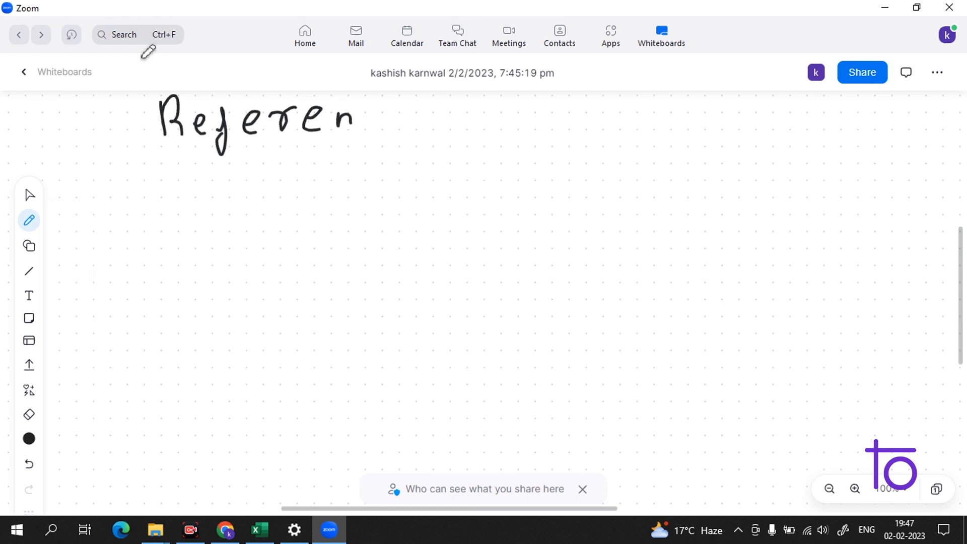
mouse_move(389, 96)
mouse_down()
mouse_move(390, 123)
mouse_move(420, 124)
mouse_up()
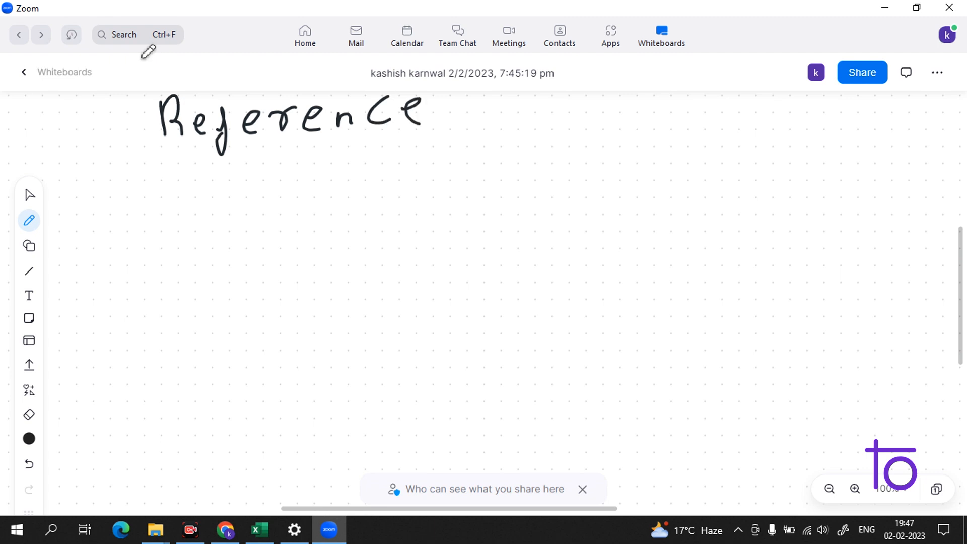
Draw three branches fanning out below the title and handwrite "Relative" at the end of the left branch
drag(286, 149, 187, 245)
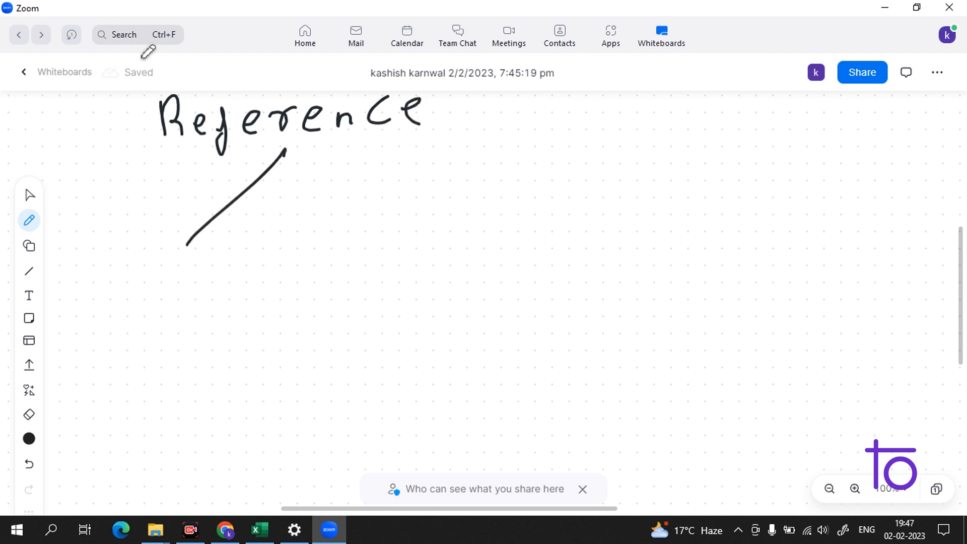
mouse_move(285, 151)
mouse_down()
mouse_move(281, 248)
mouse_move(451, 215)
mouse_up()
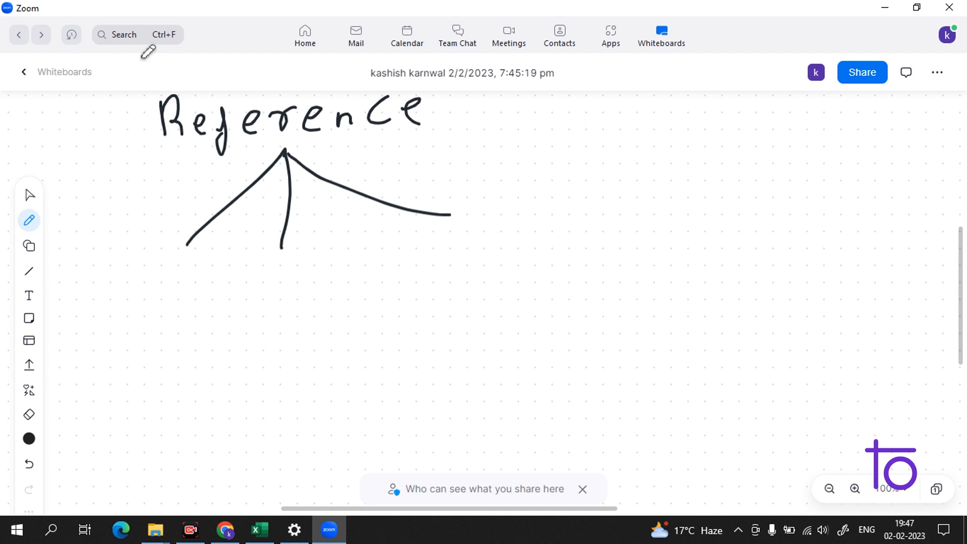
drag(85, 250, 125, 280)
drag(135, 247, 144, 281)
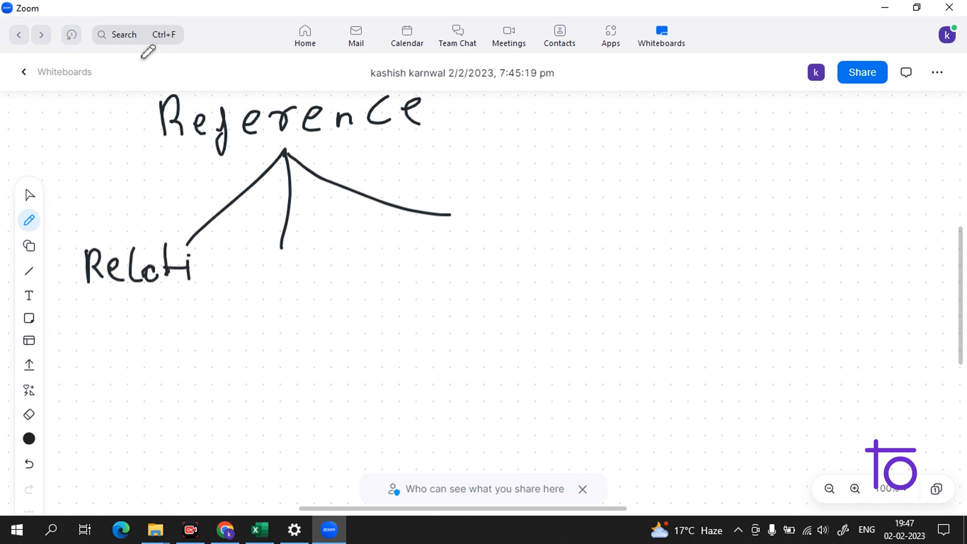
drag(222, 265, 241, 272)
Extend the middle branch downward and handwrite "Absolute" at its end
mouse_move(281, 245)
mouse_down()
mouse_move(280, 294)
mouse_move(235, 314)
mouse_up()
mouse_move(235, 314)
mouse_down()
mouse_move(229, 336)
mouse_move(250, 337)
mouse_up()
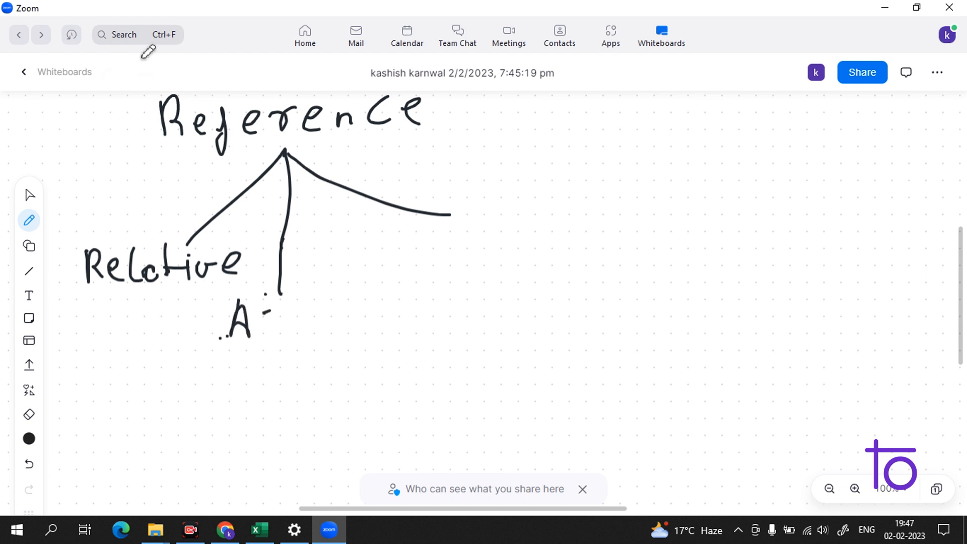
mouse_move(262, 293)
mouse_down()
mouse_move(275, 325)
mouse_move(308, 309)
mouse_up()
drag(330, 289, 333, 326)
mouse_move(337, 303)
mouse_down()
mouse_move(338, 314)
mouse_move(353, 301)
mouse_up()
mouse_move(362, 290)
mouse_down()
mouse_move(358, 316)
mouse_move(380, 297)
mouse_move(414, 312)
mouse_up()
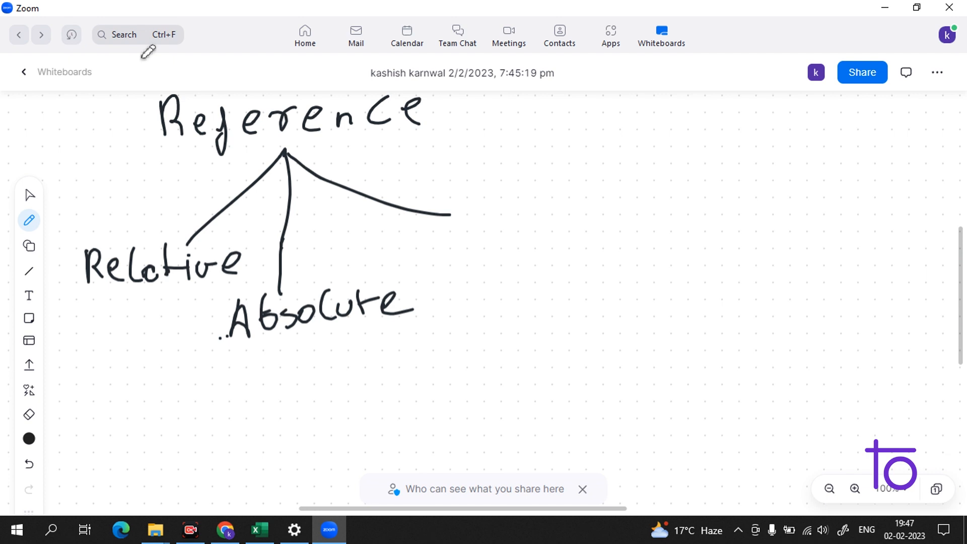
Handwrite "mixed reference" at the end of the right branch
mouse_move(464, 204)
mouse_down()
mouse_move(472, 228)
mouse_move(519, 217)
mouse_move(574, 225)
mouse_up()
mouse_move(573, 204)
mouse_down()
mouse_move(555, 226)
mouse_move(602, 226)
mouse_move(650, 174)
mouse_move(636, 216)
mouse_up()
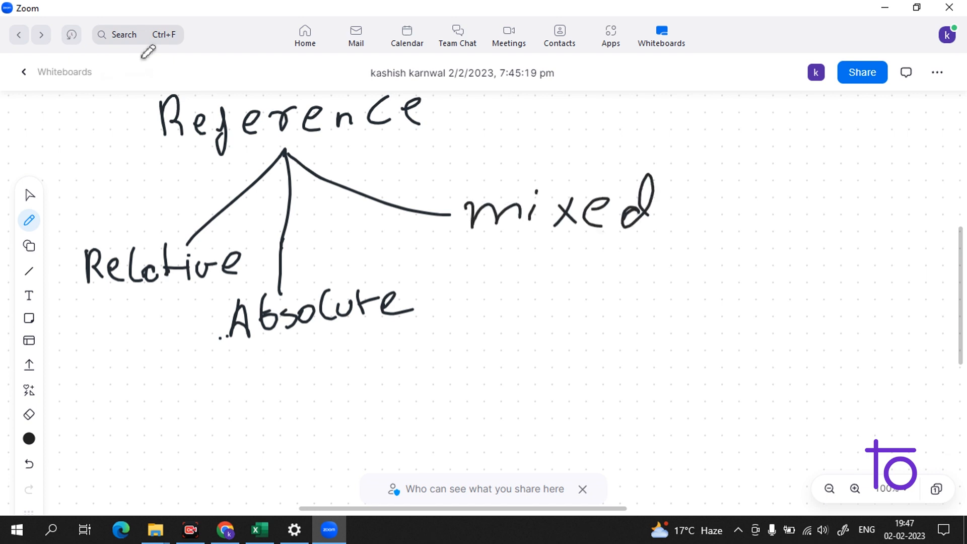
mouse_move(685, 181)
mouse_down()
mouse_move(681, 237)
mouse_move(681, 201)
mouse_move(715, 220)
mouse_move(750, 209)
mouse_move(826, 224)
mouse_up()
drag(831, 215, 856, 211)
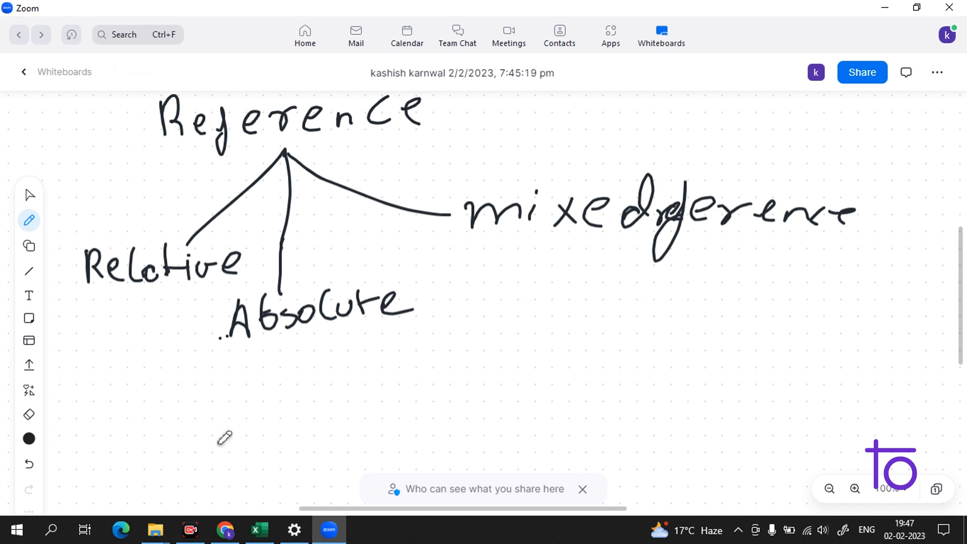
Switch to the Excel workbook and enter revenues of 100000, 200000 and 400000 for jan to mar in B4:B6
click(258, 529)
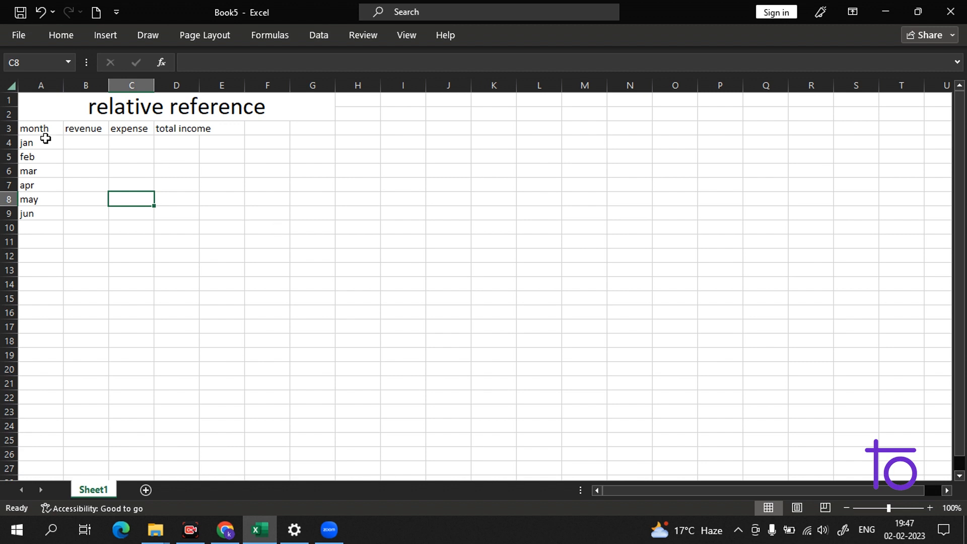
click(47, 142)
click(113, 129)
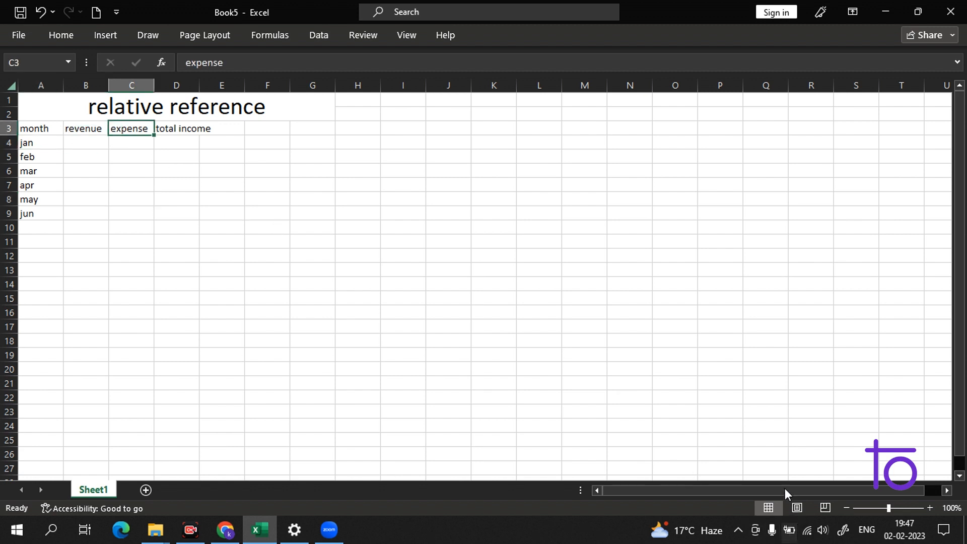
key(Down)
key(Left)
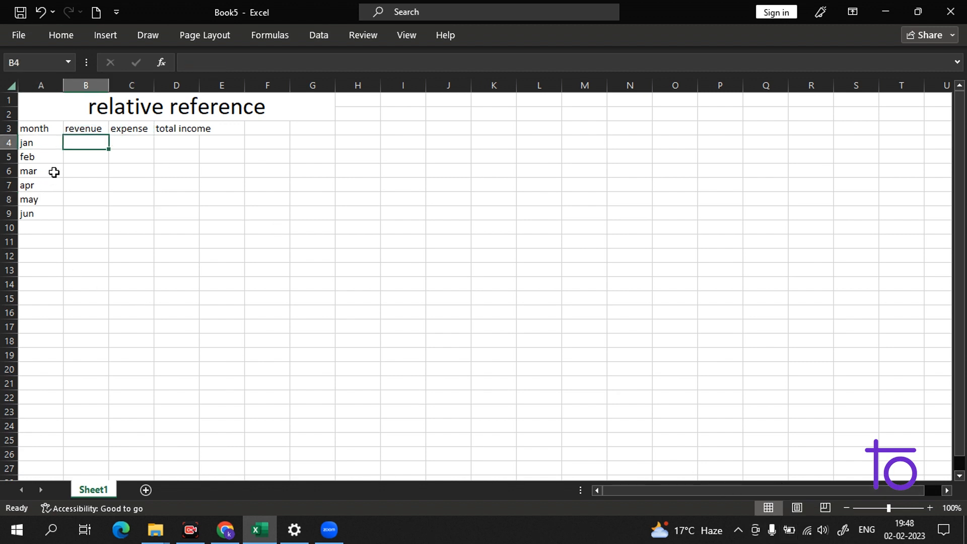
double_click(82, 142)
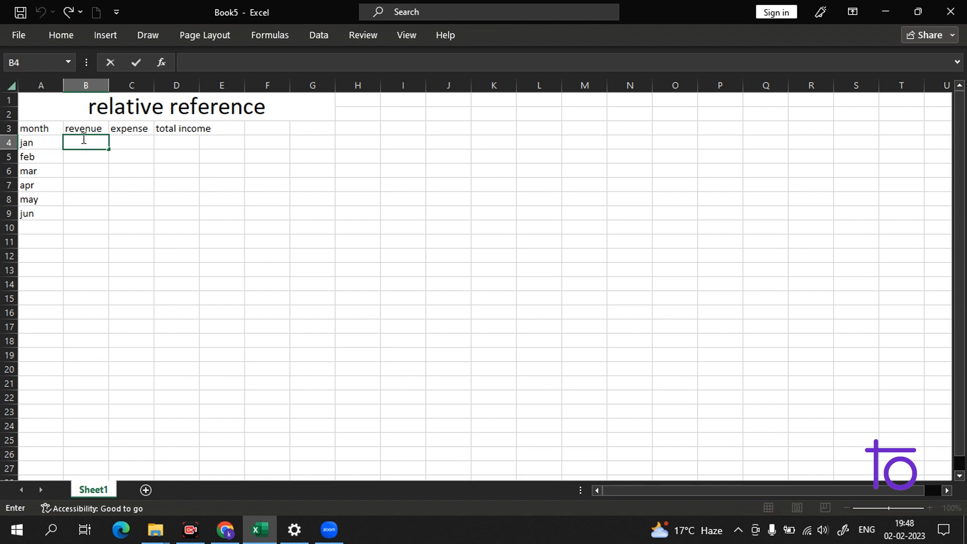
text(100000)
key(Return)
text(2000)
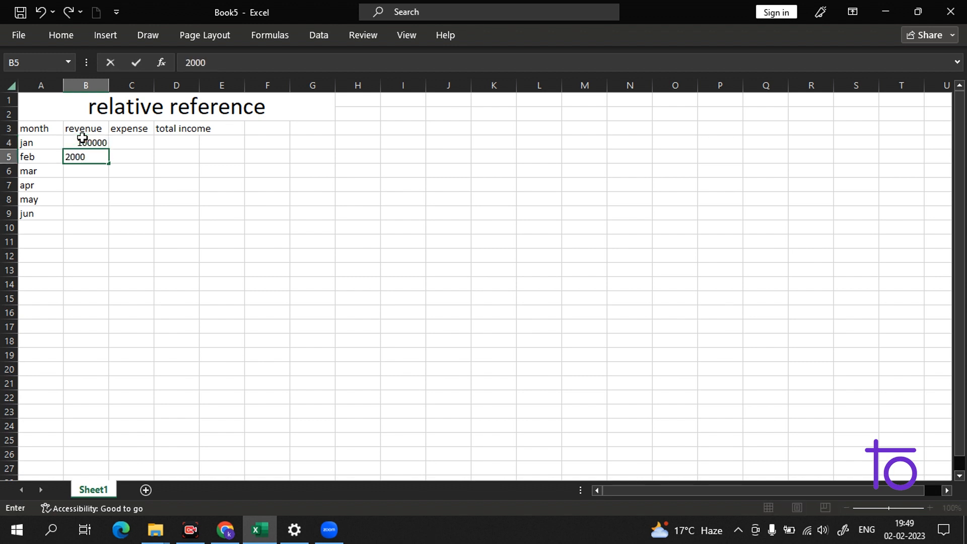
key(Return)
text(400000)
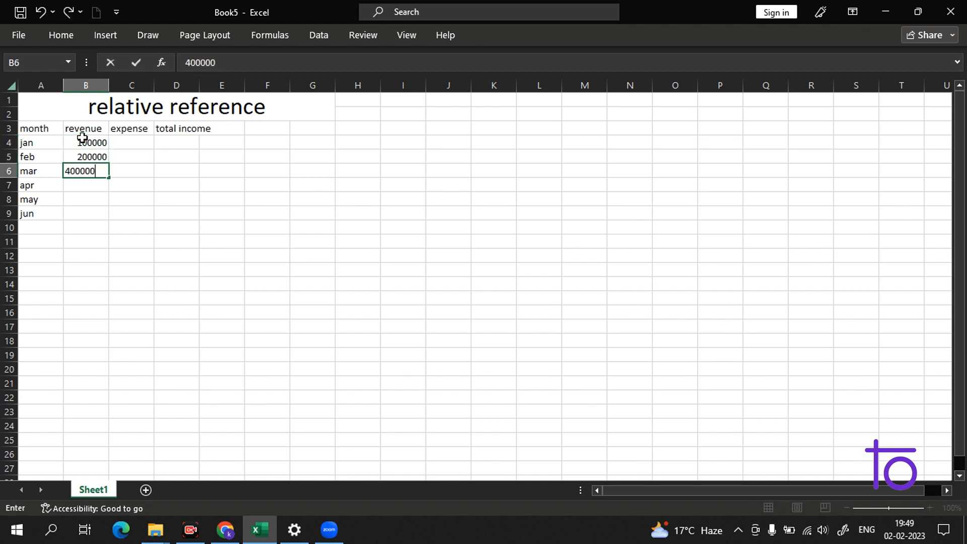
key(Return)
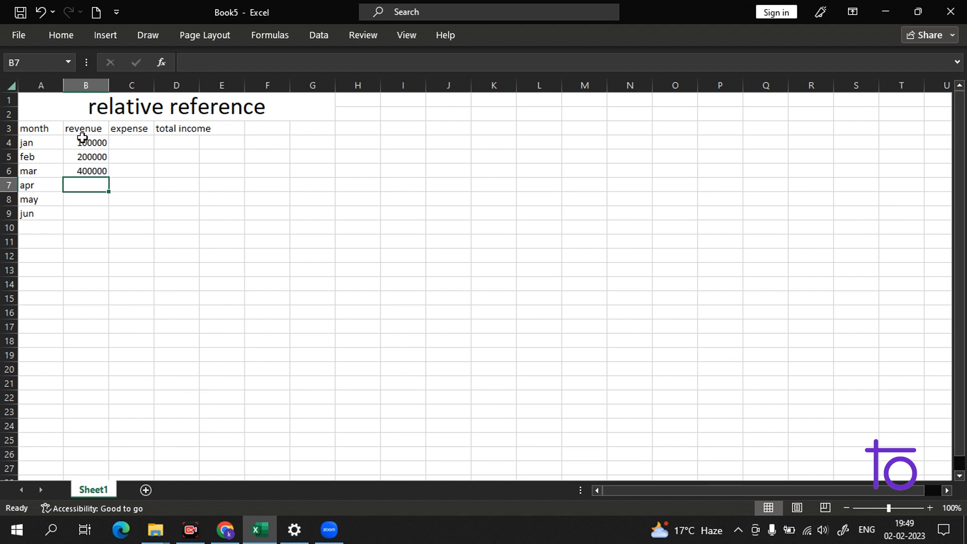
Enter revenues of 2344000, 1439999 and 135499 for apr to jun in B7:B9
text(2344000)
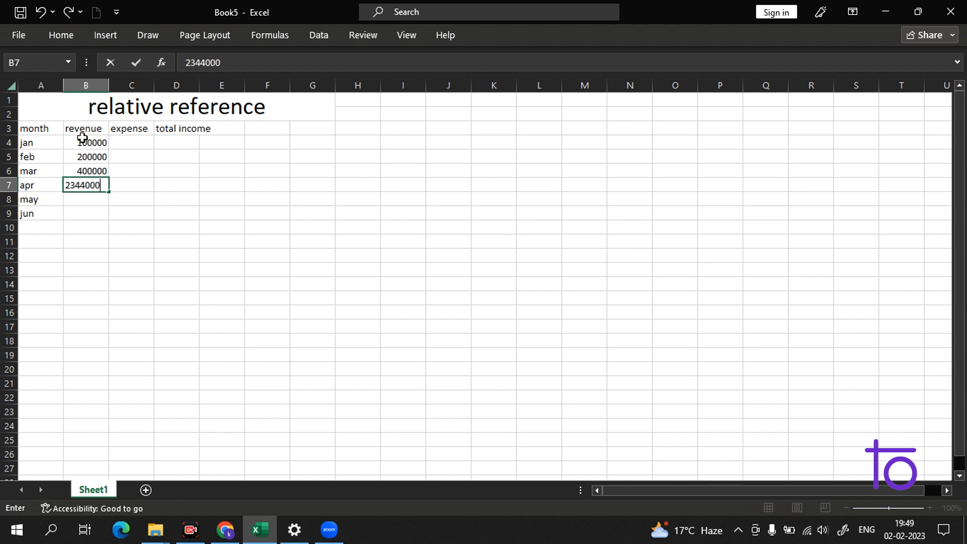
key(Return)
text(1)
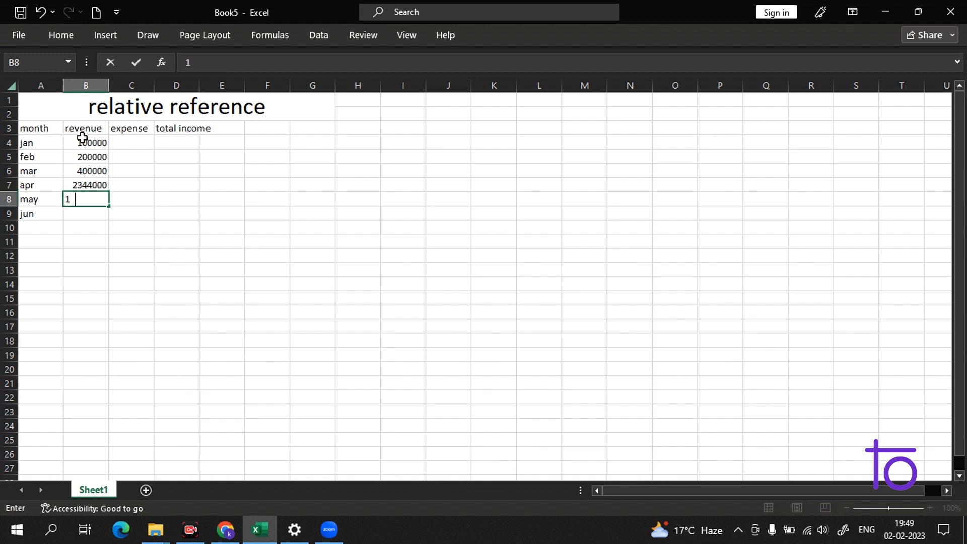
text(43999)
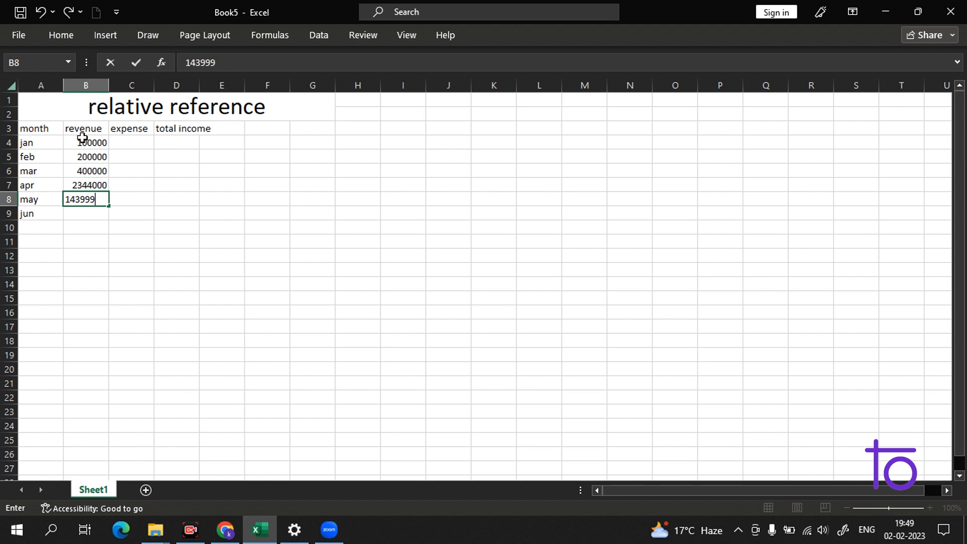
text(9)
key(Return)
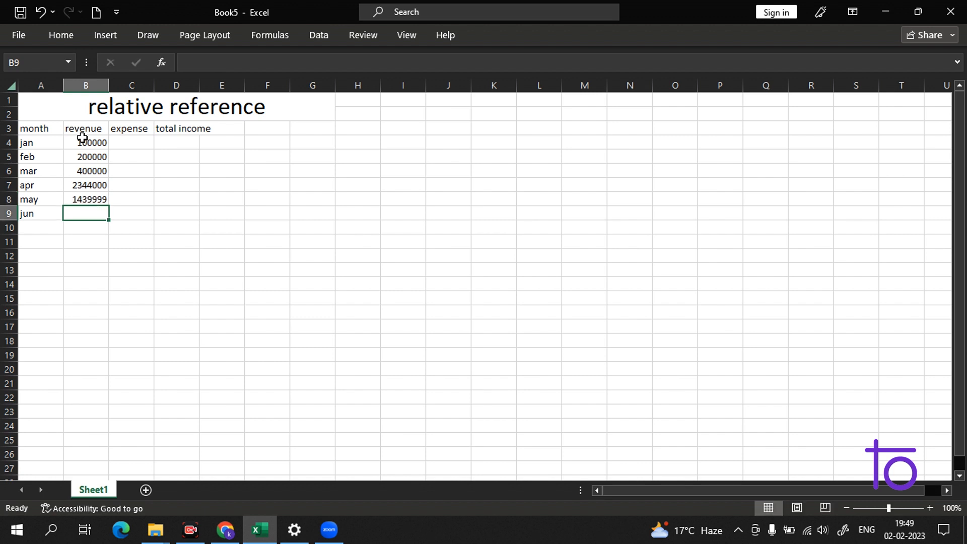
text(135499)
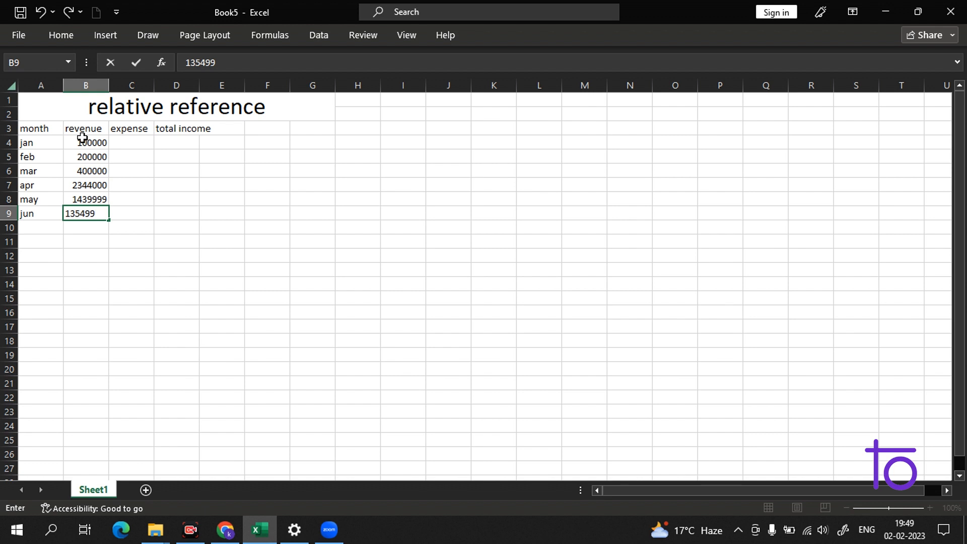
key(Return)
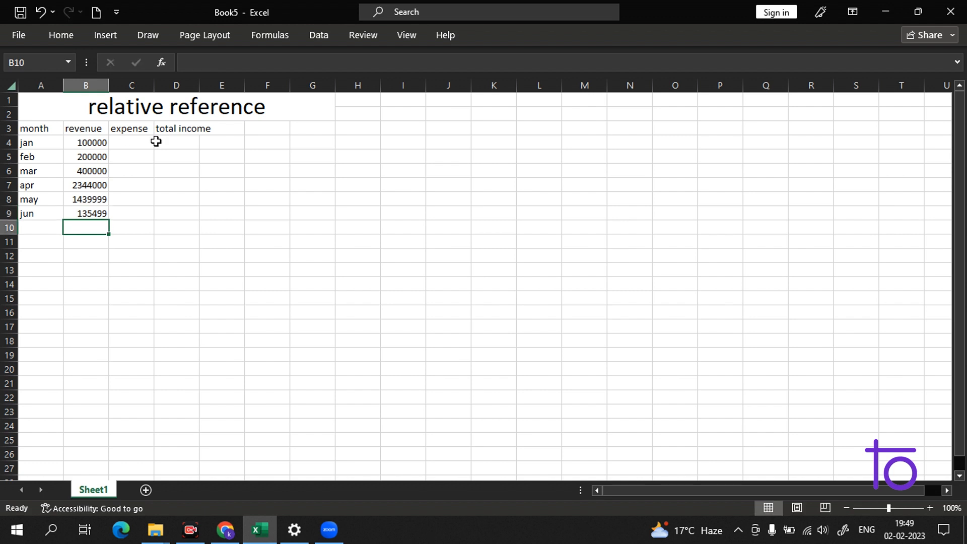
Enter expenses of 2000, 3000 and 5590 for jan to mar in C4:C6
click(125, 142)
text(=)
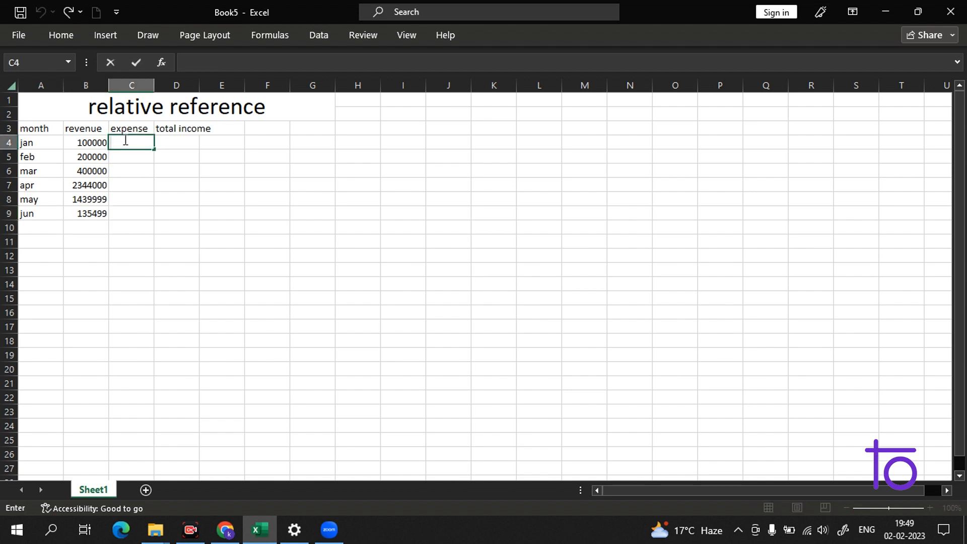
text(0000)
key(Return)
text(3000)
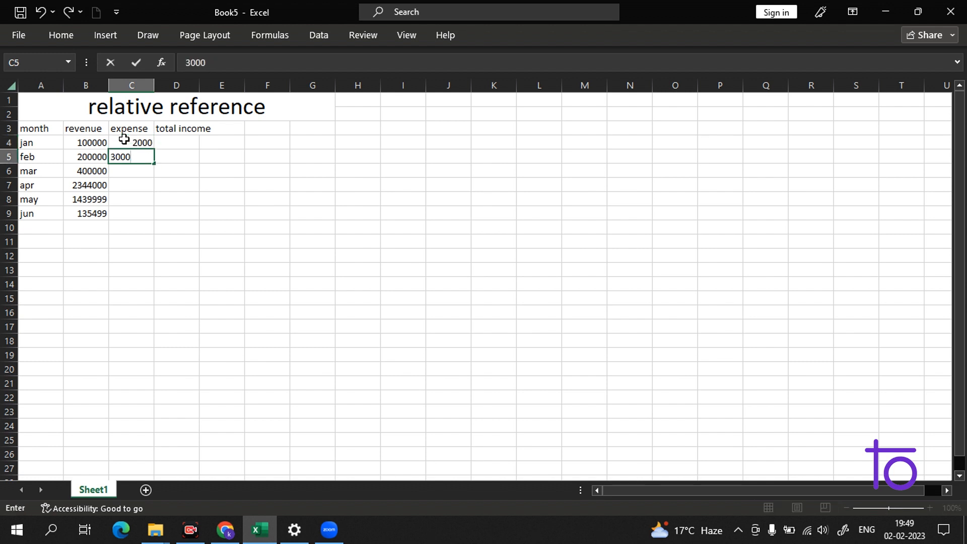
key(Return)
text(55)
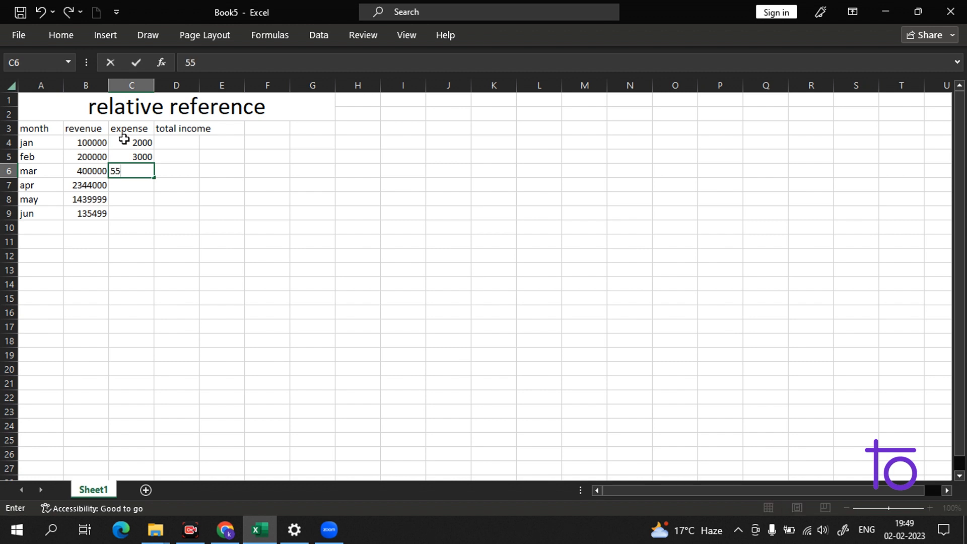
text(90)
key(Return)
Enter expenses of 4500, 2350 and 12850 for apr to jun in C7:C9
text(4)
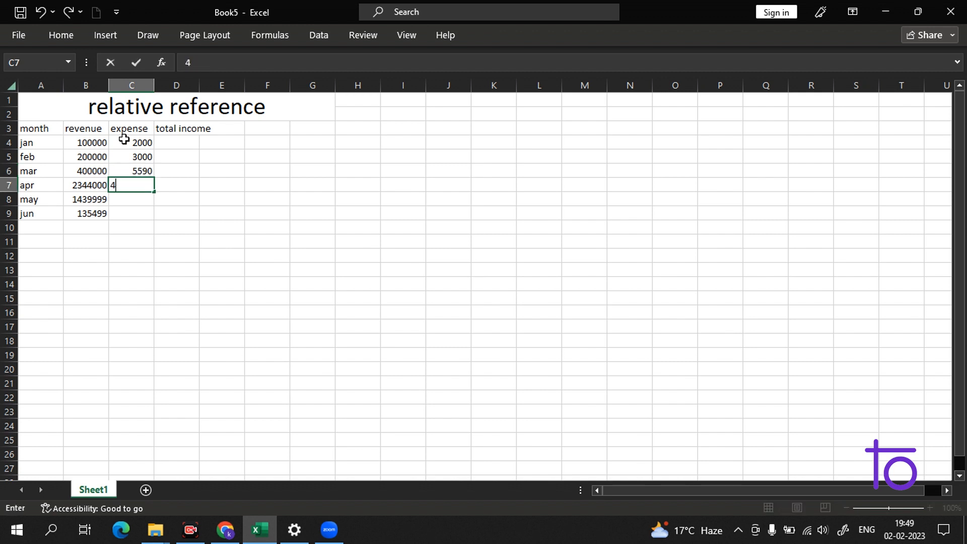
text(500)
key(Return)
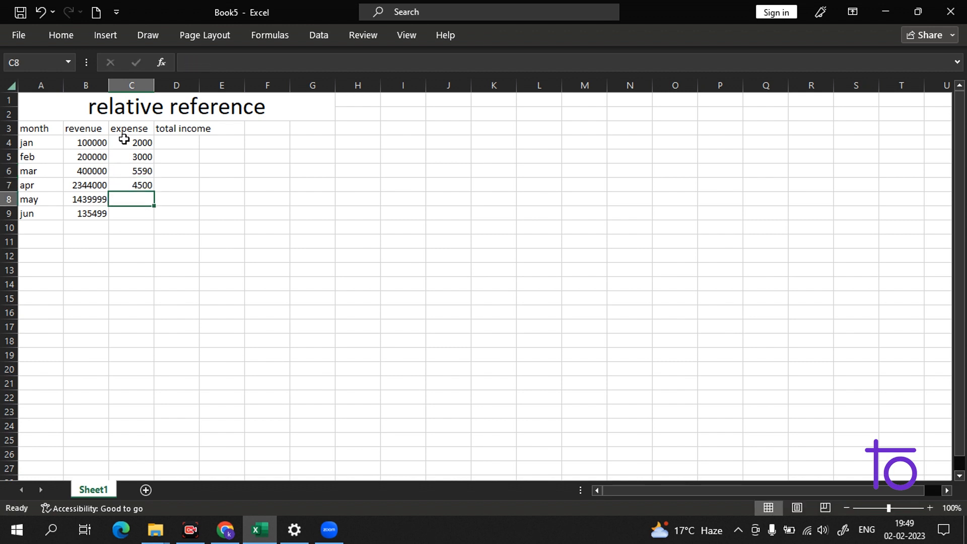
text(2350)
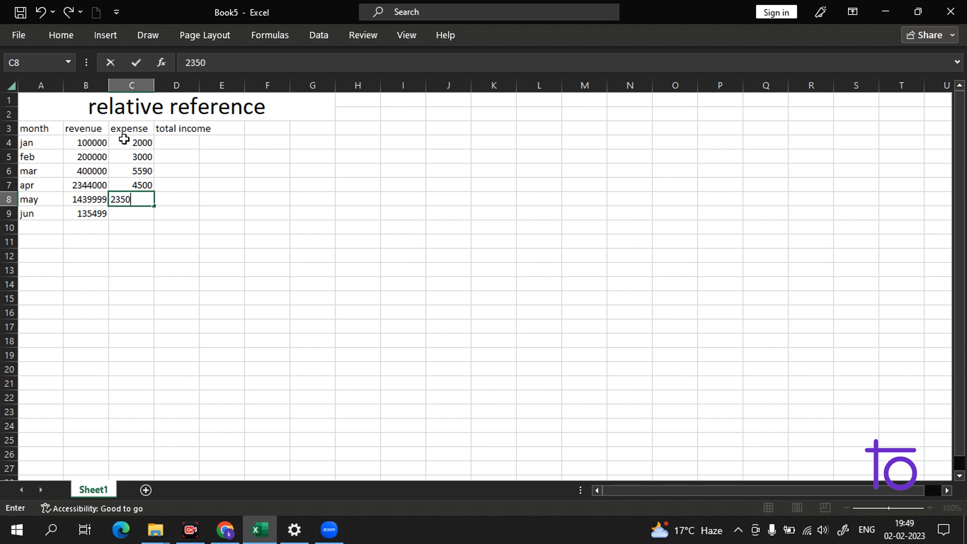
key(Return)
text(12850)
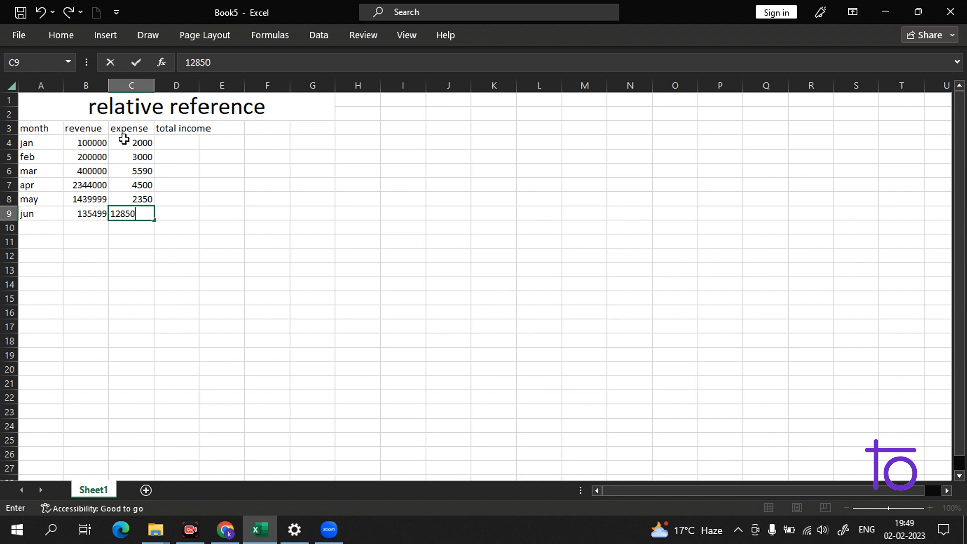
key(Return)
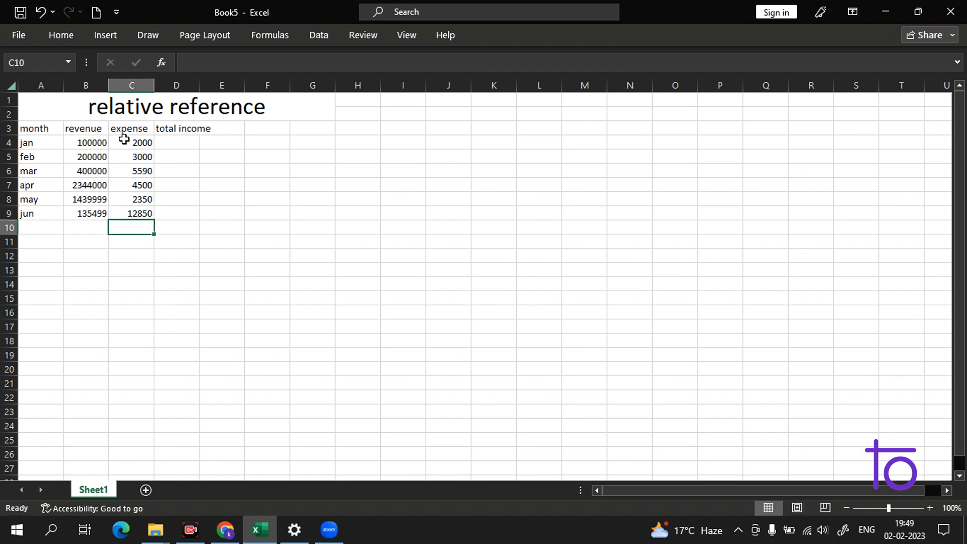
Calculate jan's total income in D4 with the relative reference formula =B4-C4
click(183, 139)
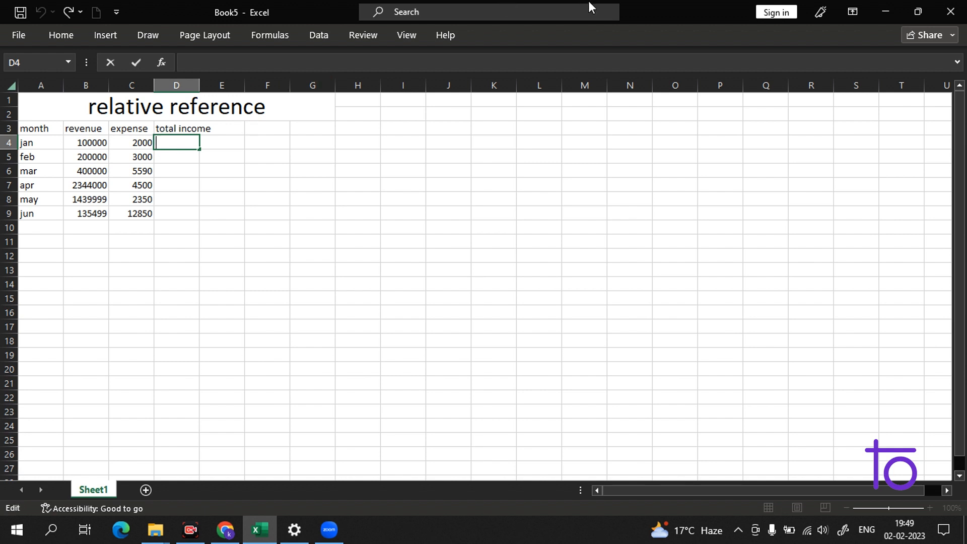
text(=)
click(90, 143)
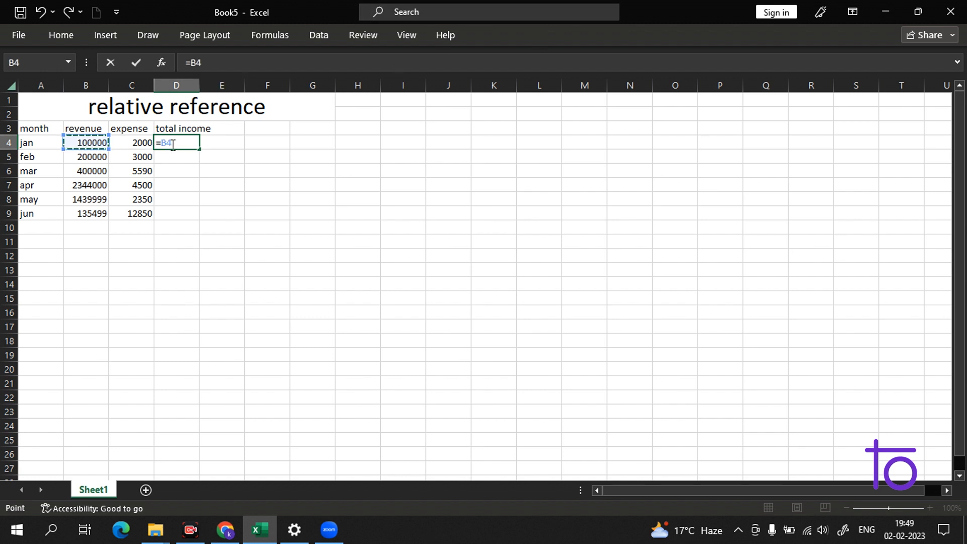
text(-)
click(136, 145)
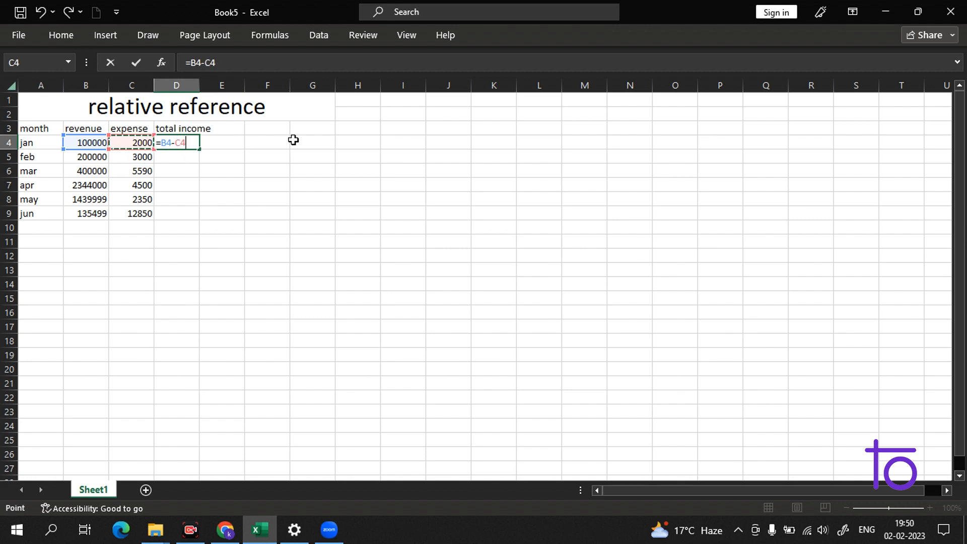
key(Return)
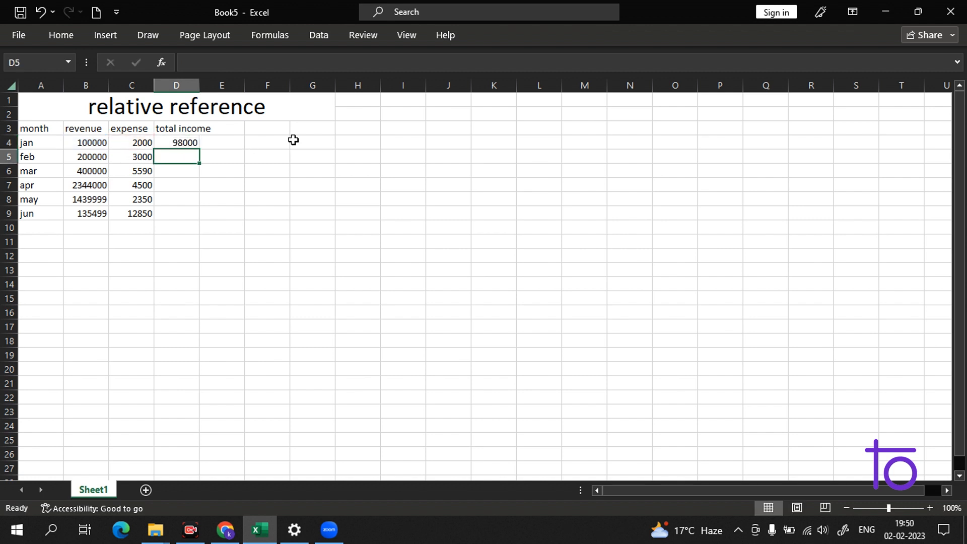
Try to extend the total income formula from D4 down to D9 and review the formula in D4
click(173, 142)
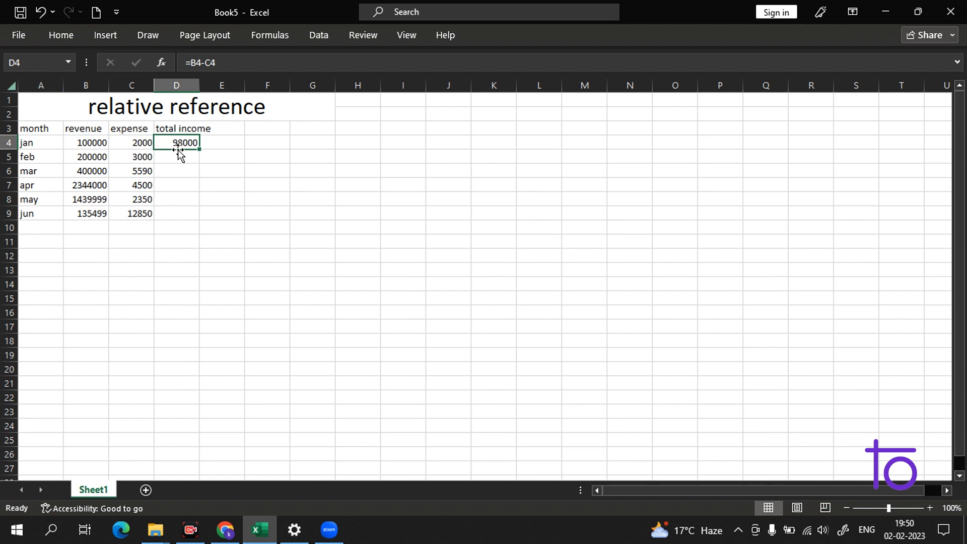
drag(179, 151, 180, 210)
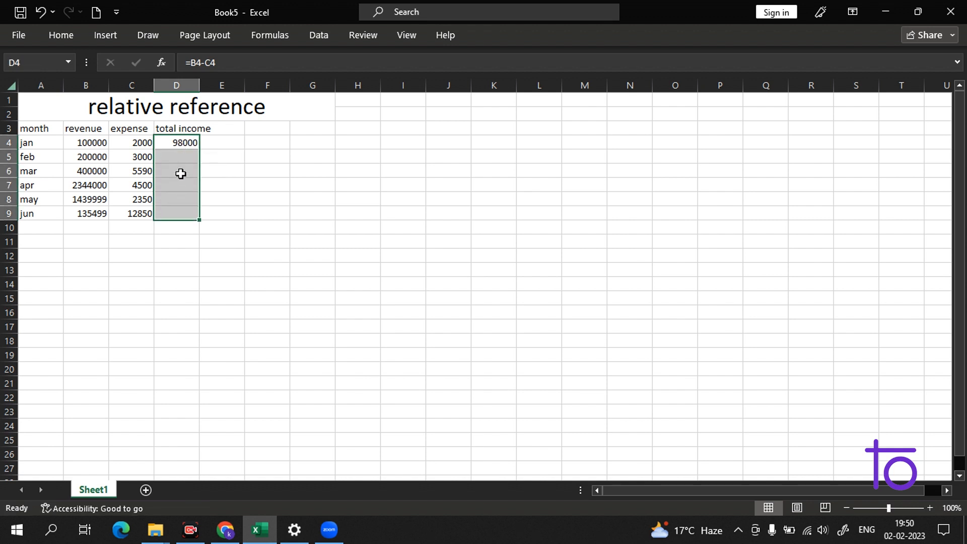
key(Return)
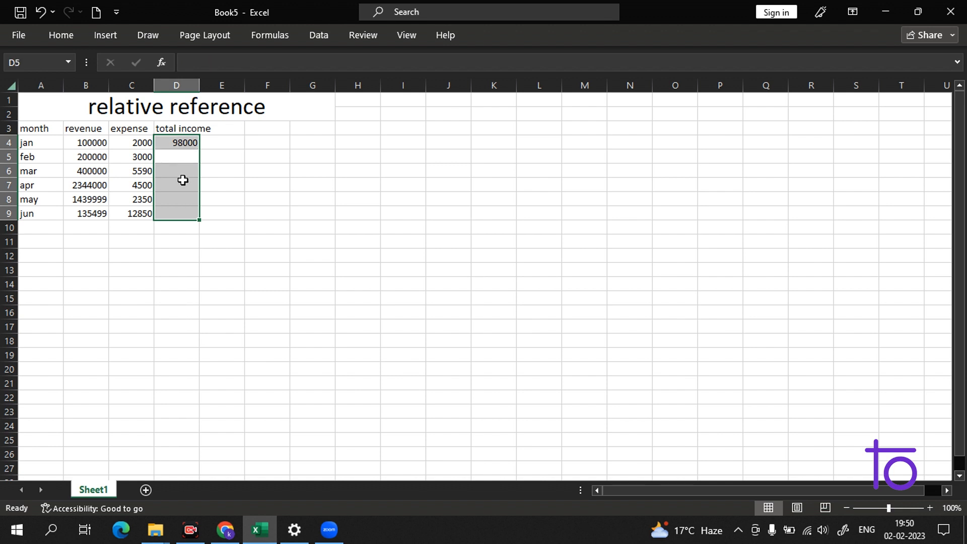
key(shift+Return)
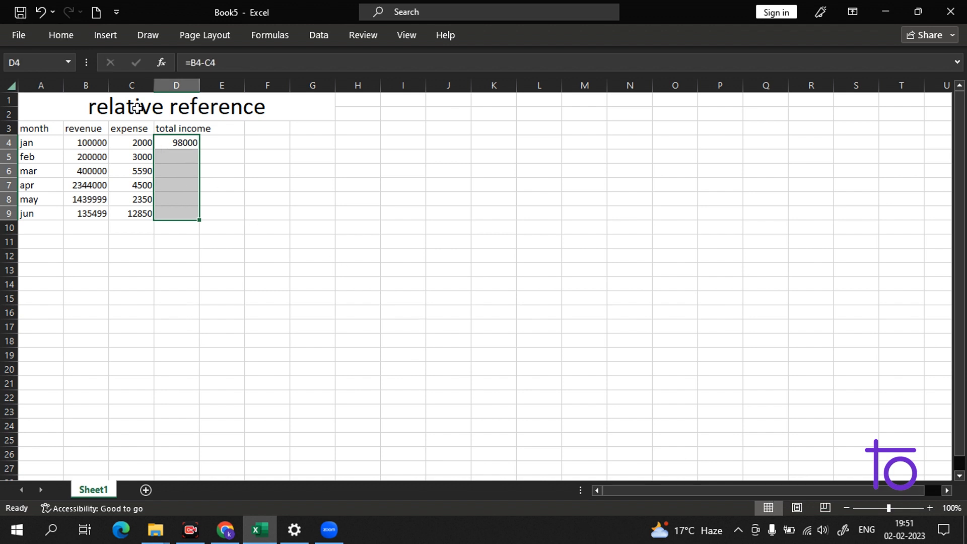
double_click(176, 144)
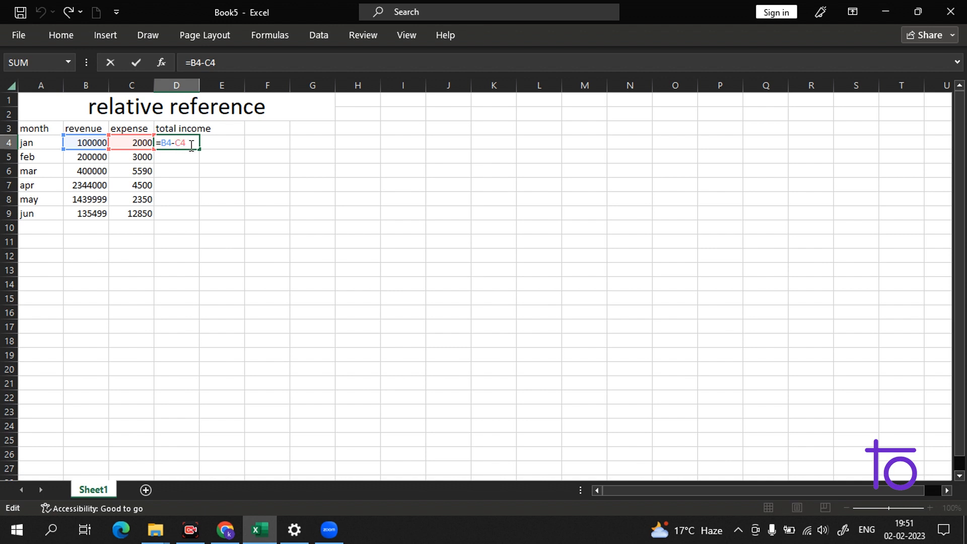
key(Return)
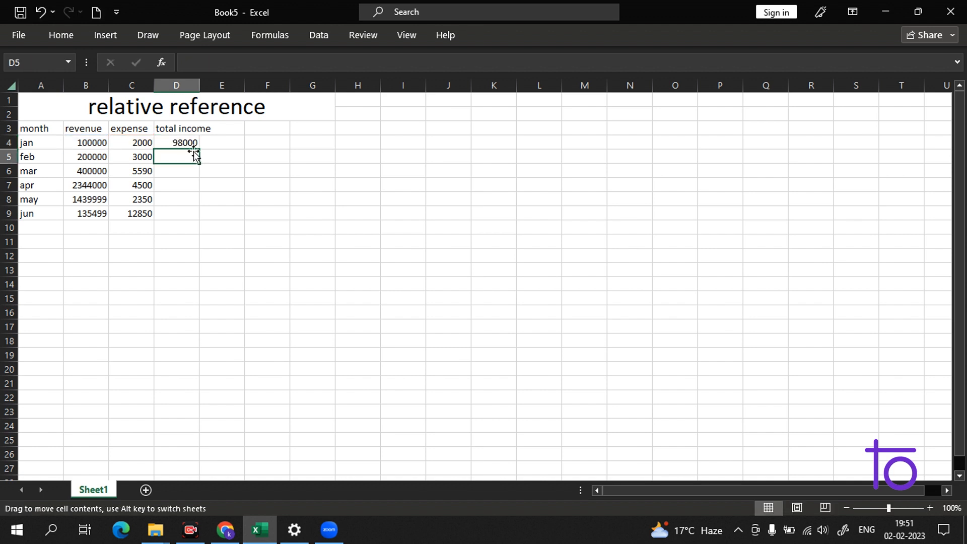
Clear the subtraction formula from jan's total income cell D4
click(193, 145)
double_click(192, 145)
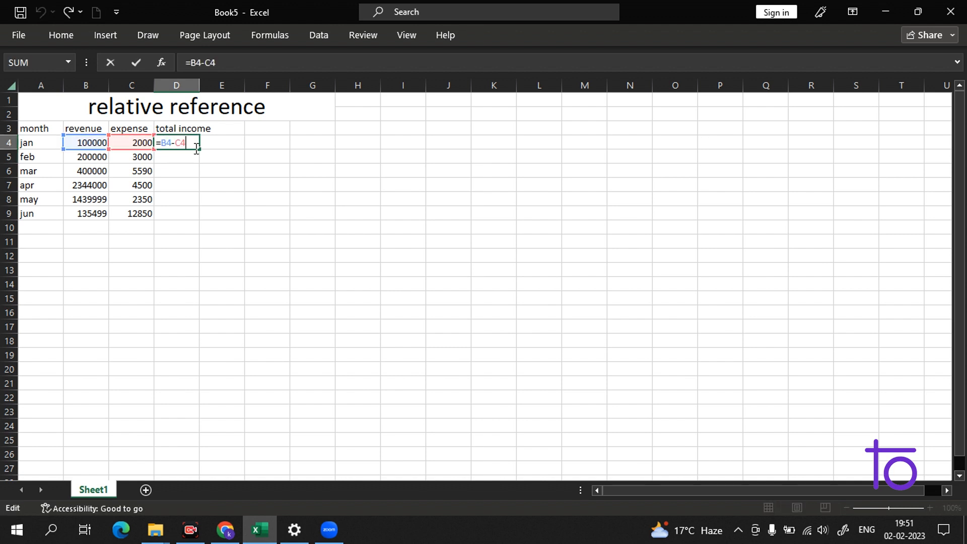
key(BackSpace)
key(BackSpace)
key(BackSpace)
key(BackSpace)
key(BackSpace)
key(BackSpace)
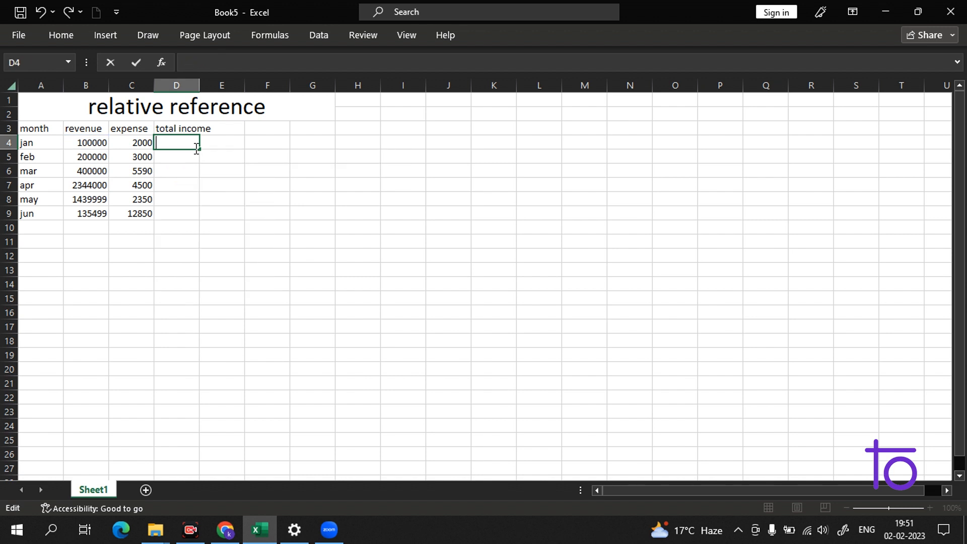
key(Return)
key(Return)
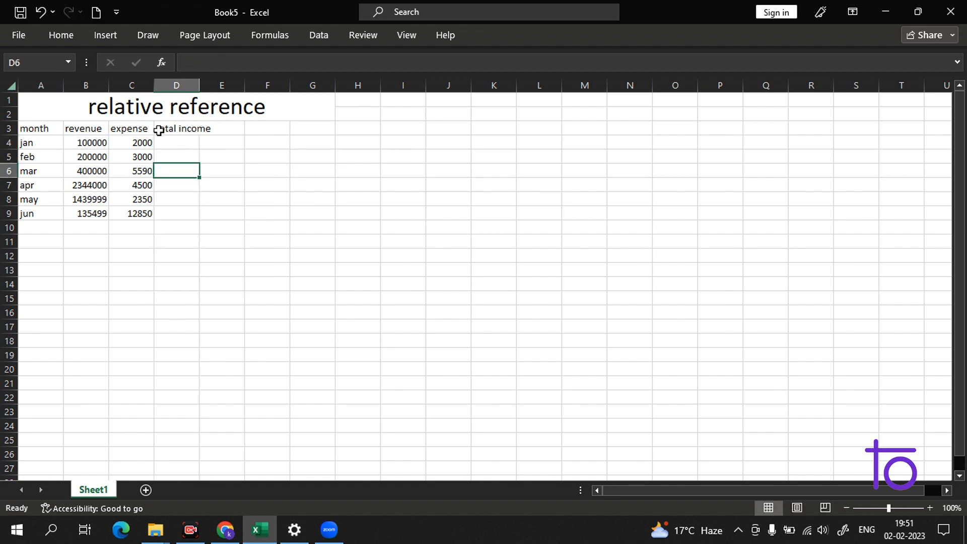
drag(188, 146, 191, 212)
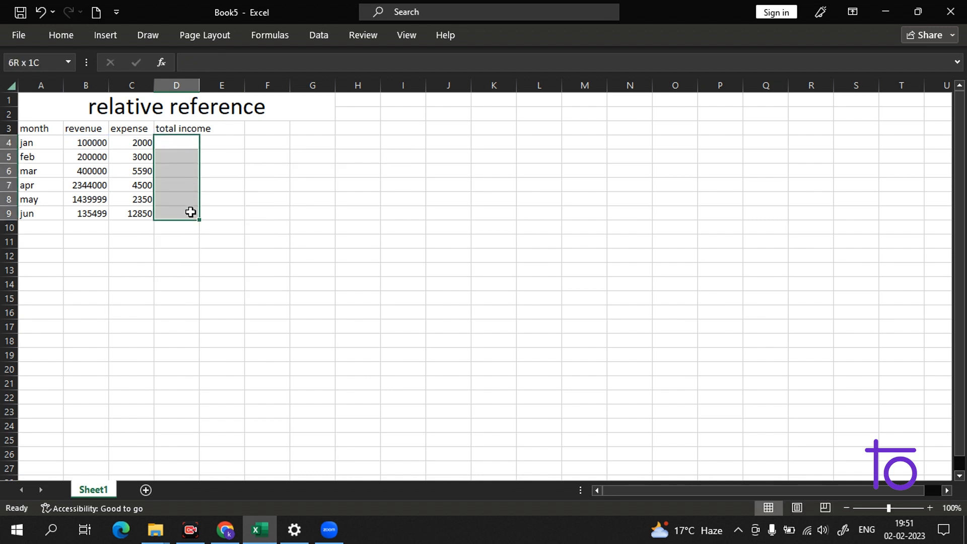
click(179, 142)
key(BackSpace)
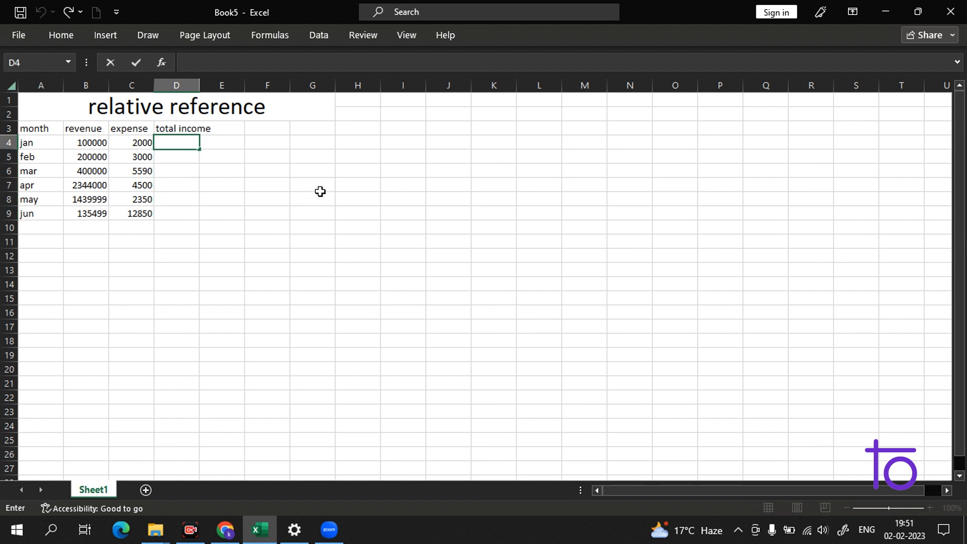
key(Return)
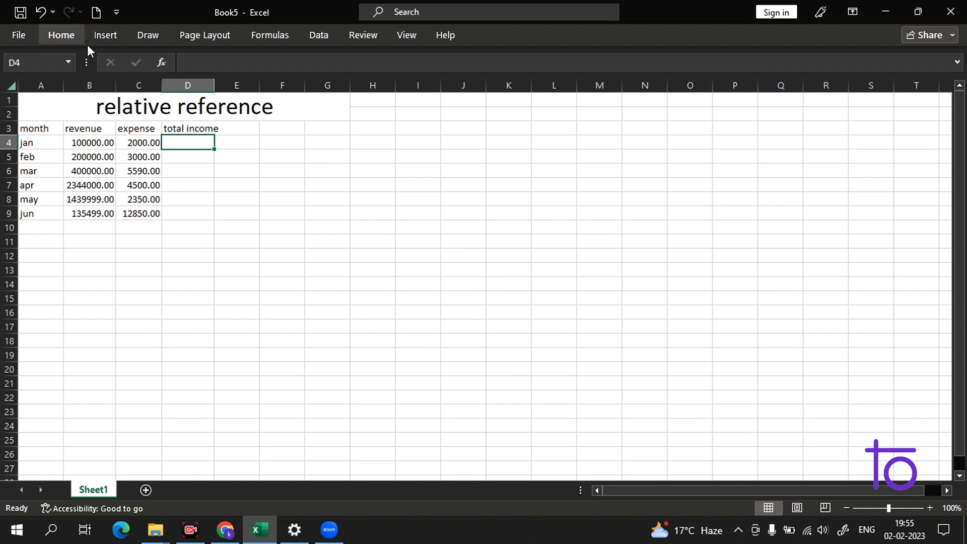
Apply the Number format to jan's total income cell D4
click(58, 34)
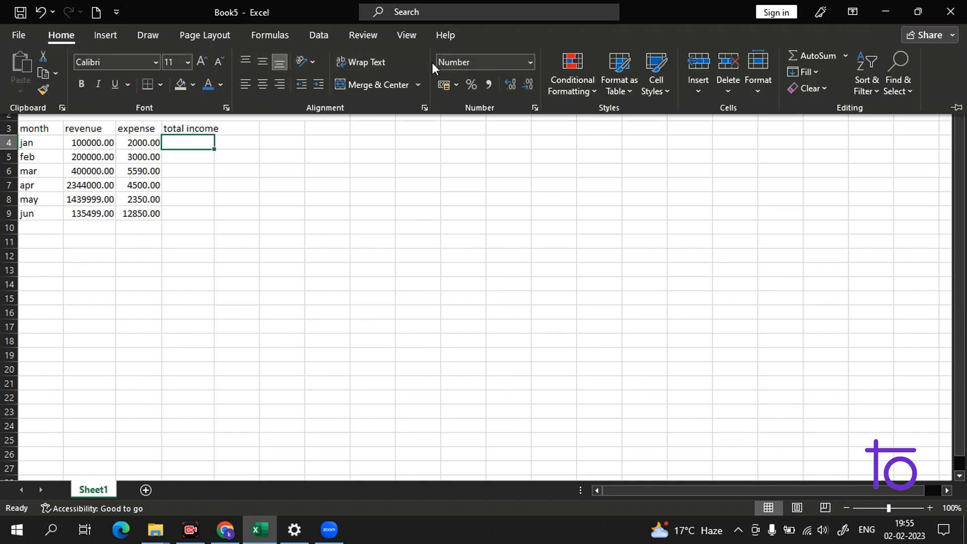
click(530, 62)
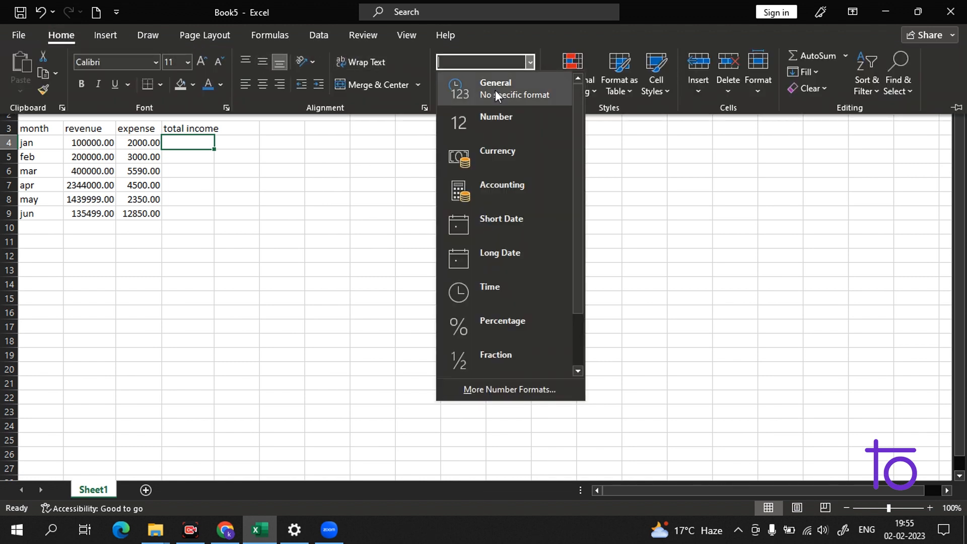
scroll(486, 249, down, 2)
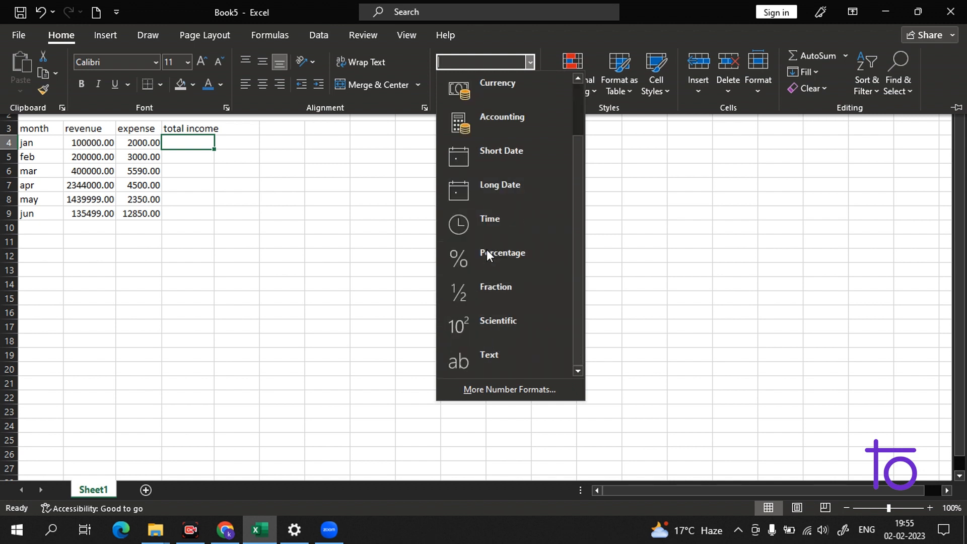
scroll(494, 225, up, 2)
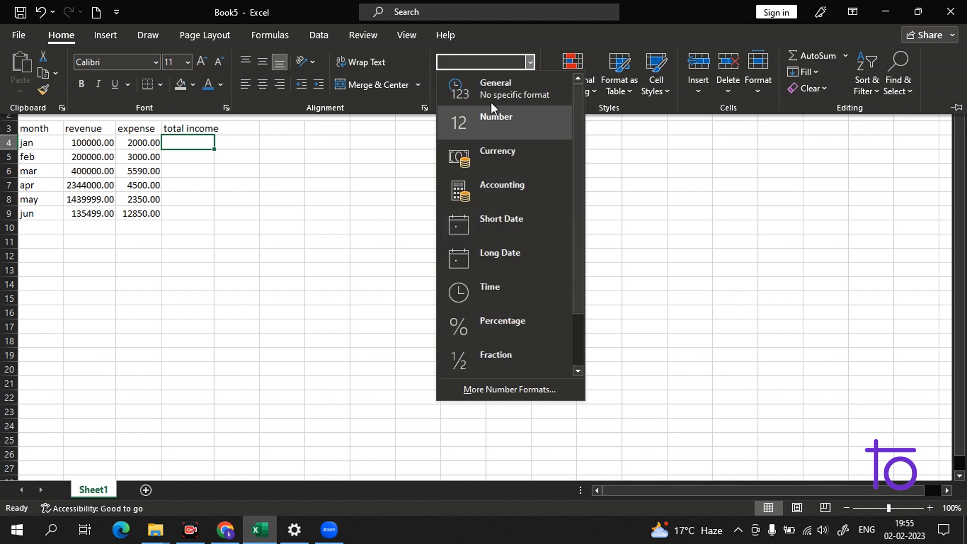
click(497, 138)
key(ctrl+F1)
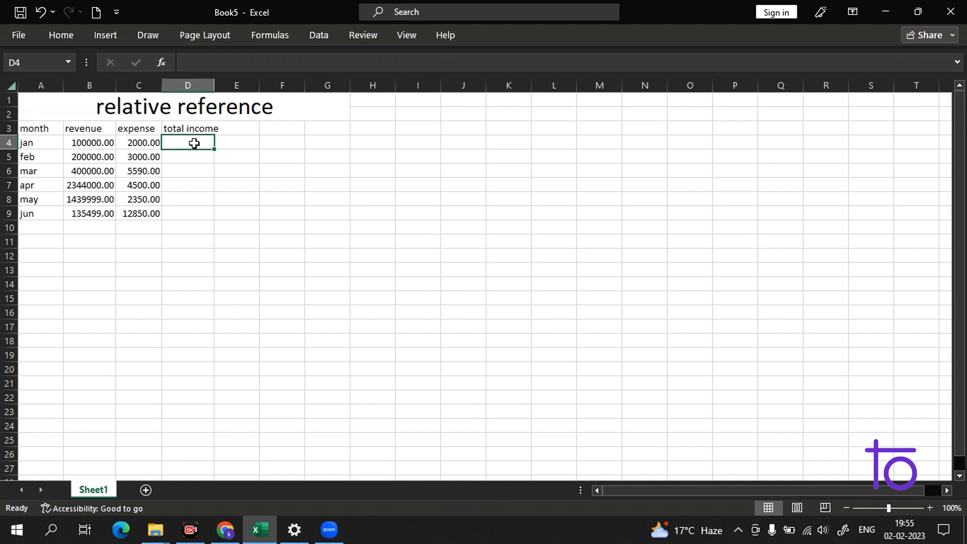
Enter the formula =B4-C4 in D4 to subtract jan's expense from its revenue
text(=)
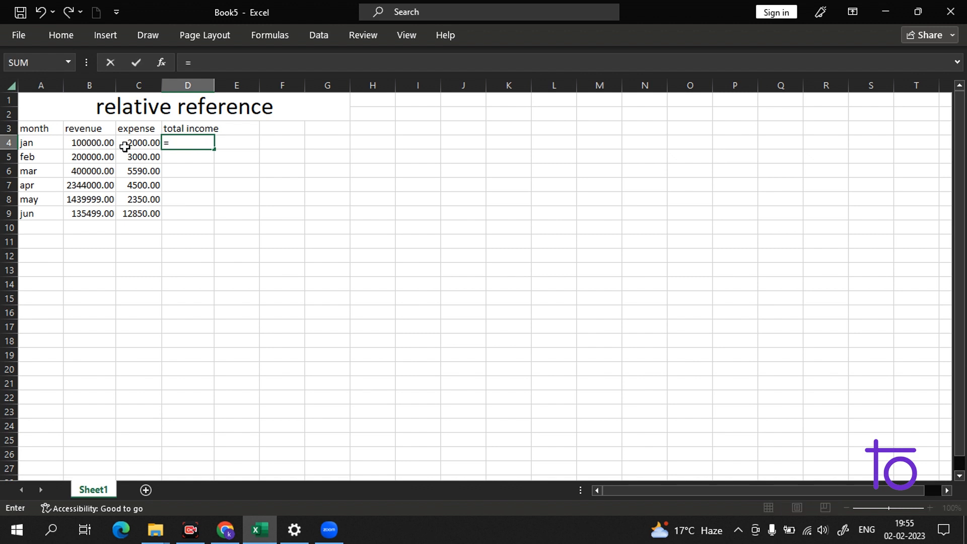
click(98, 143)
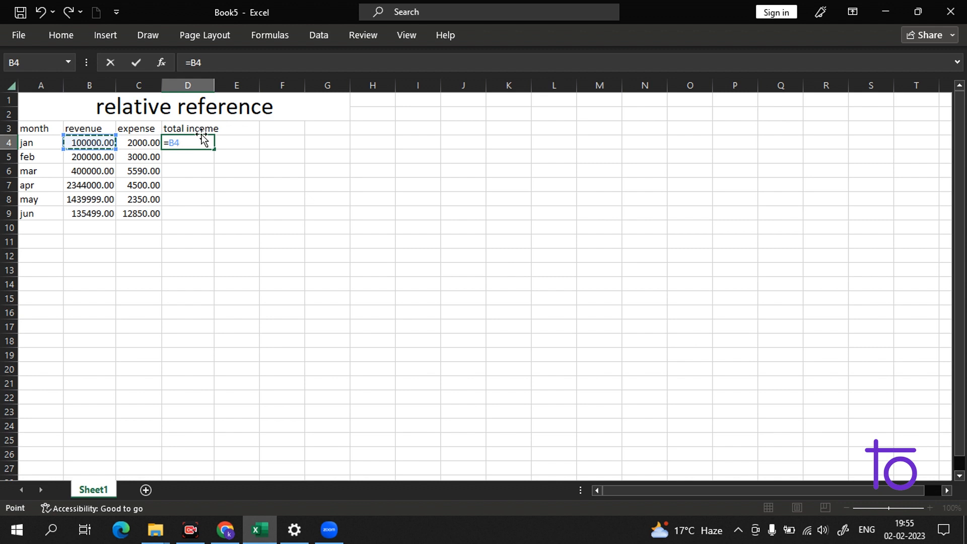
text(-)
click(148, 144)
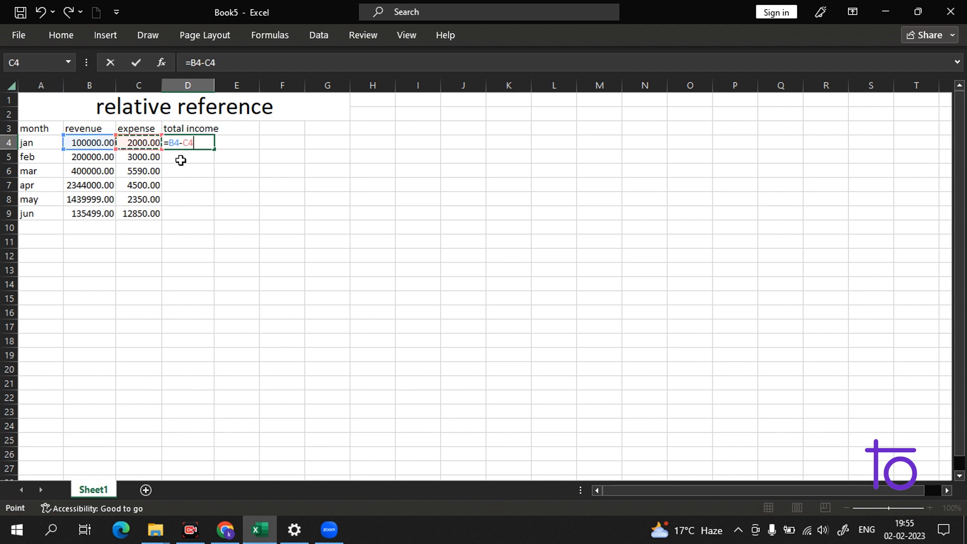
key(Return)
Fill the total income formula from D4 down through D9 for the months feb to jun
click(195, 145)
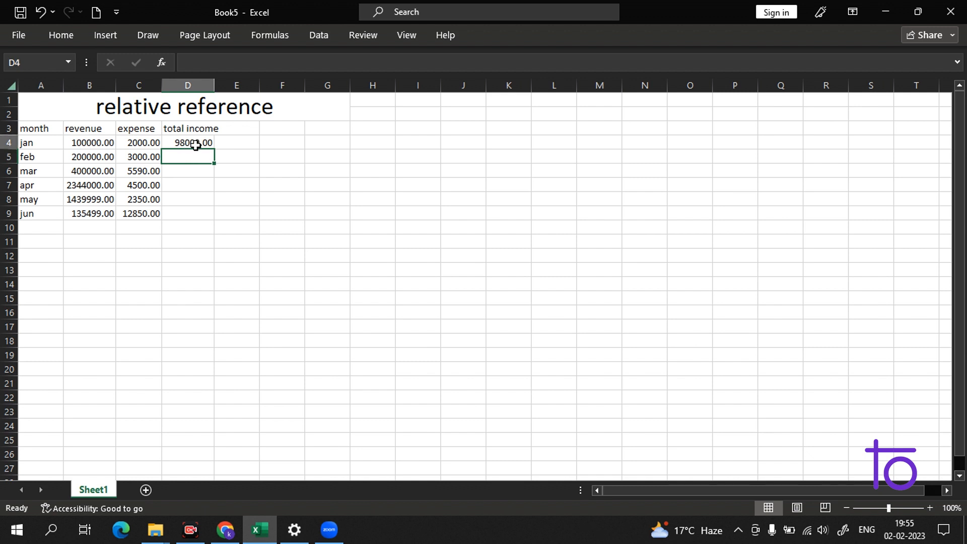
drag(215, 149, 207, 214)
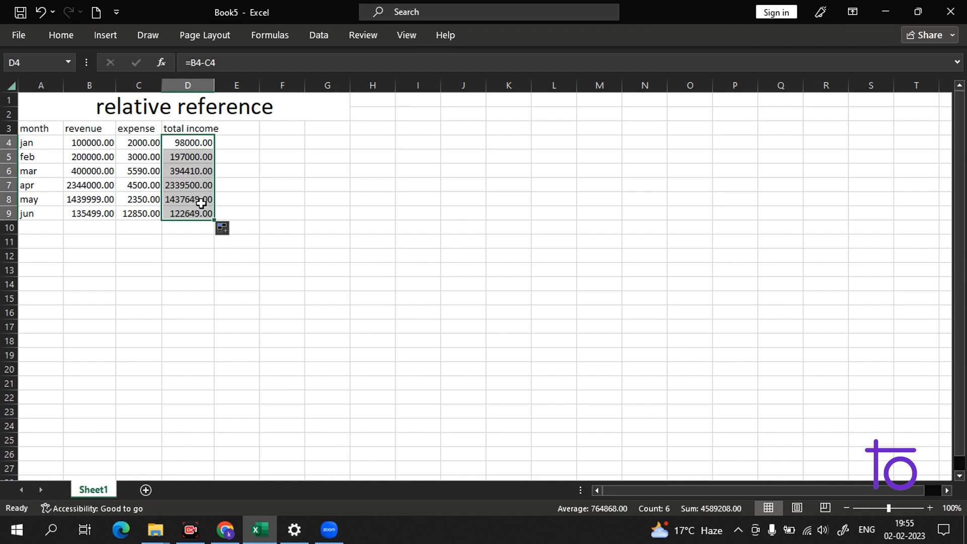
click(189, 242)
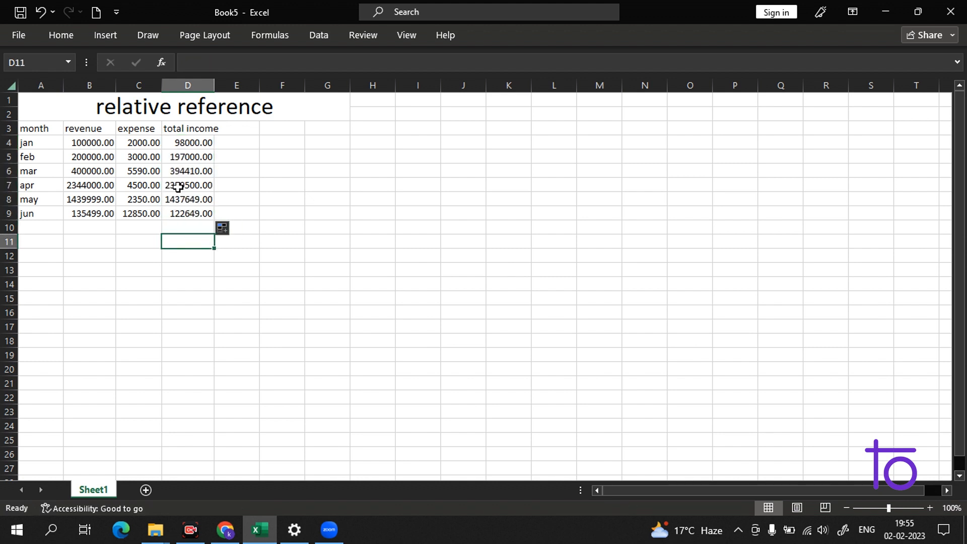
Compare the total income formulas in D4, D5 and D9 to examine how the relative references adjust by row
click(194, 214)
double_click(194, 213)
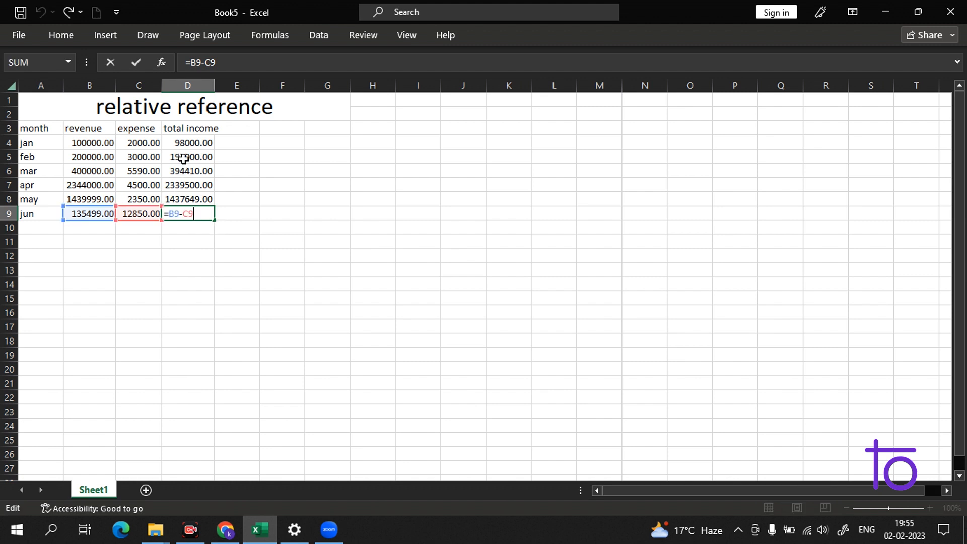
click(198, 131)
click(197, 140)
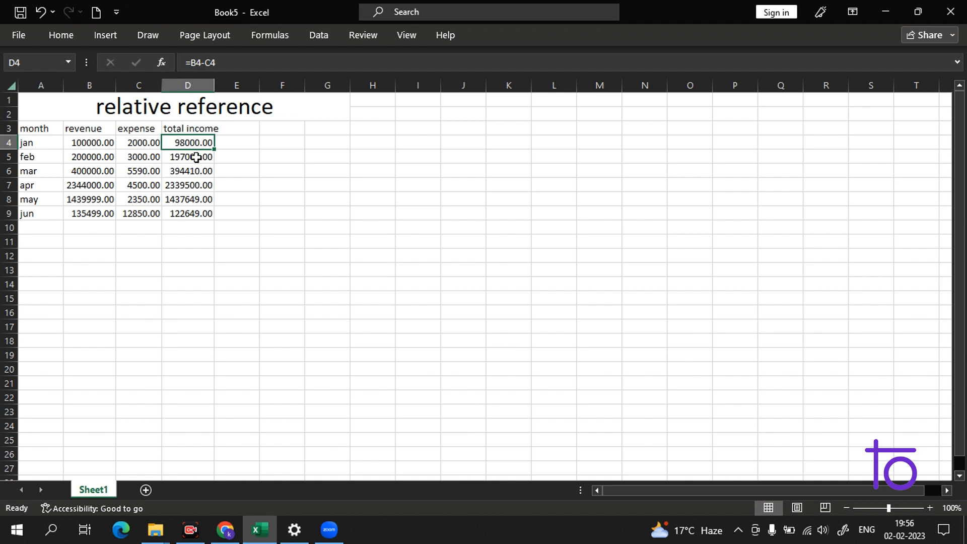
click(107, 143)
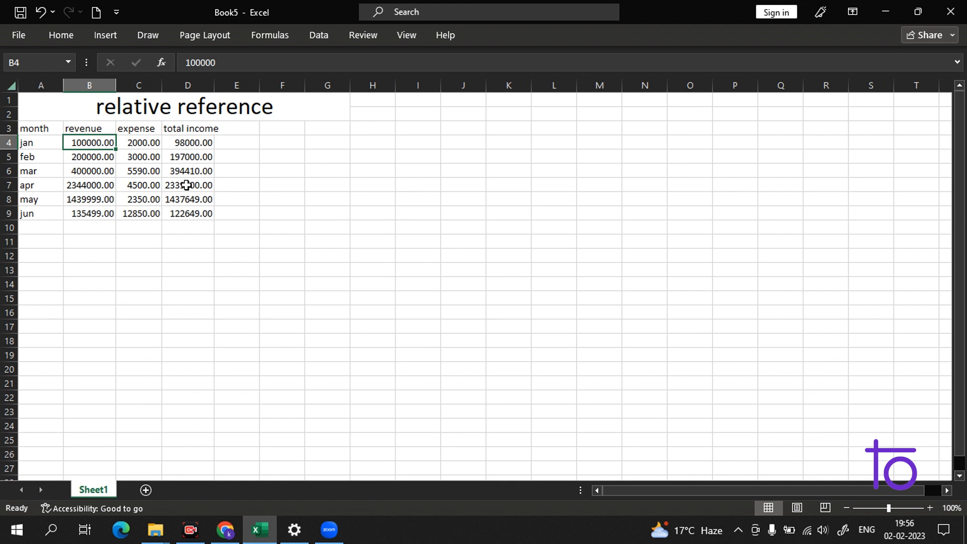
click(192, 217)
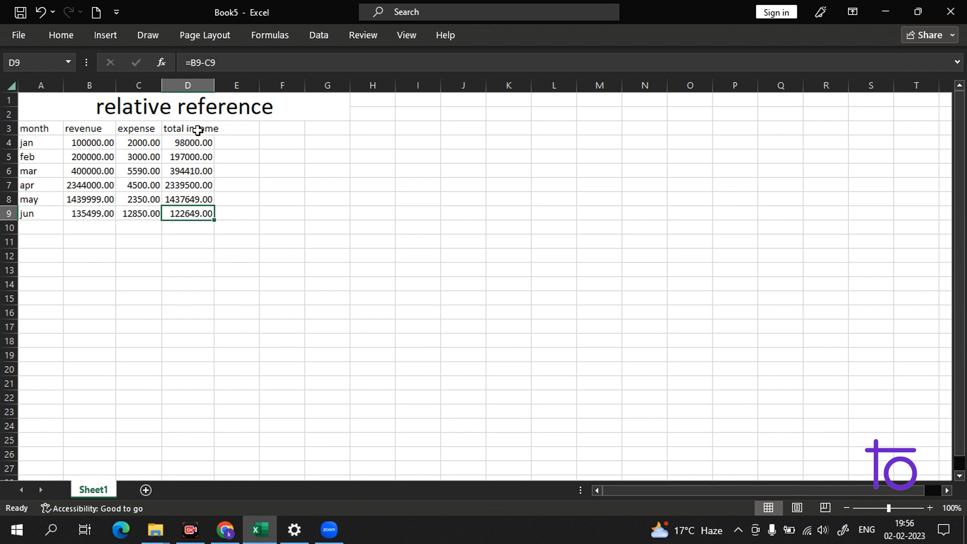
double_click(203, 144)
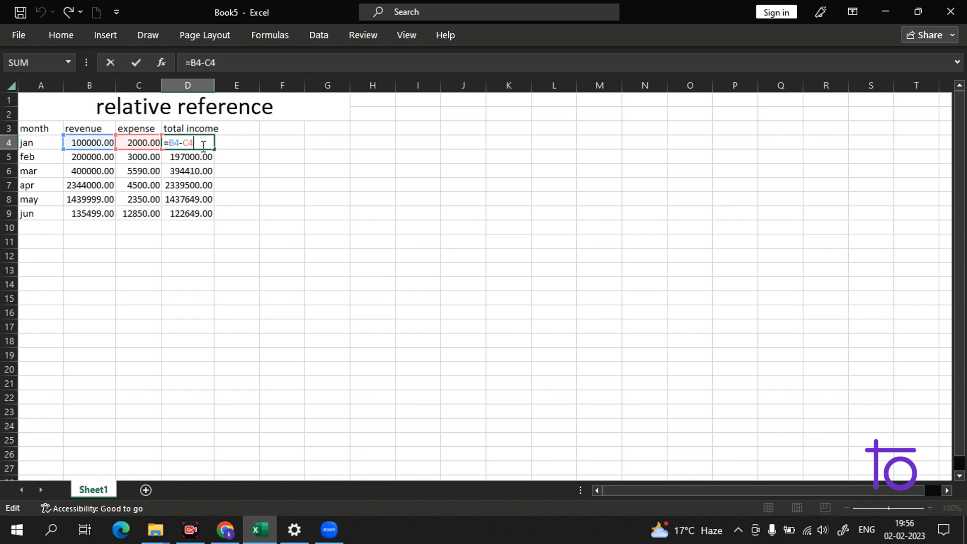
click(219, 183)
click(201, 157)
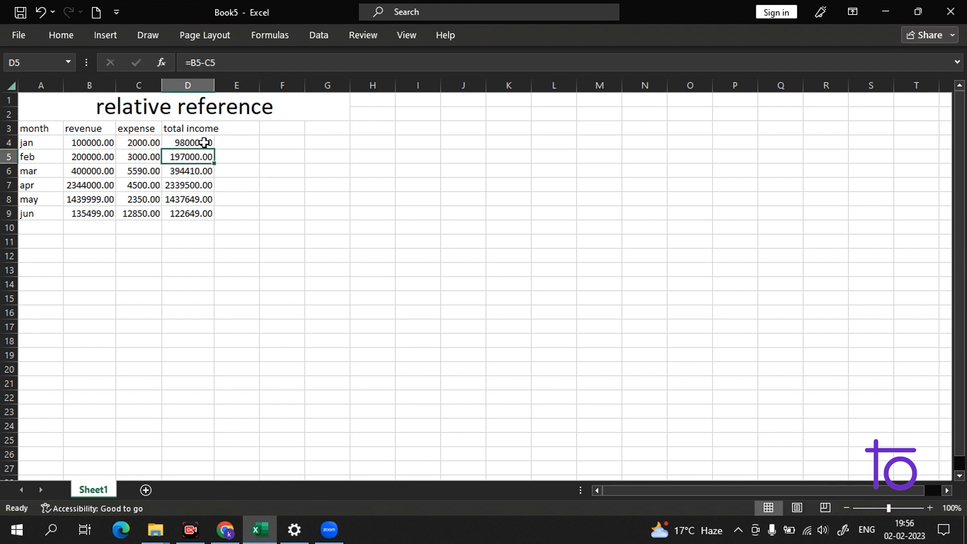
double_click(205, 142)
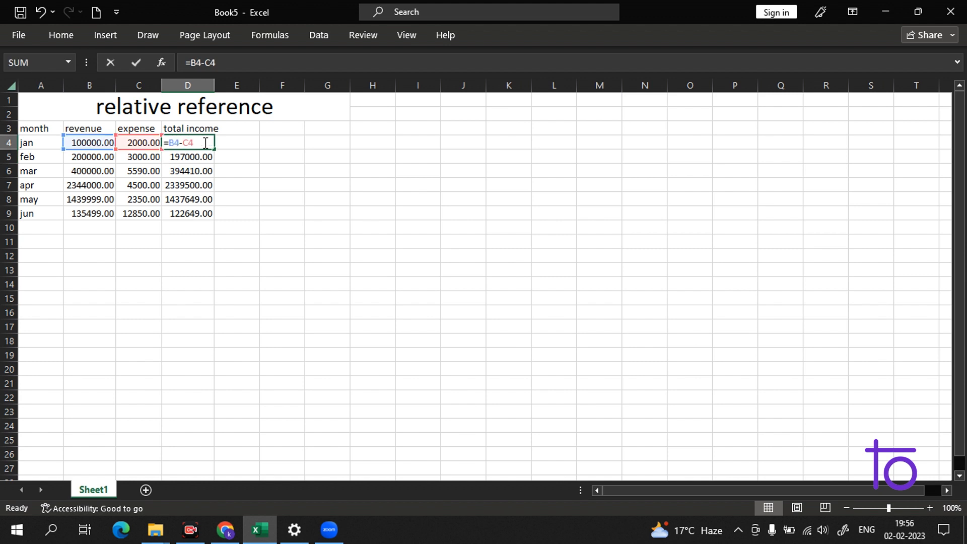
click(198, 157)
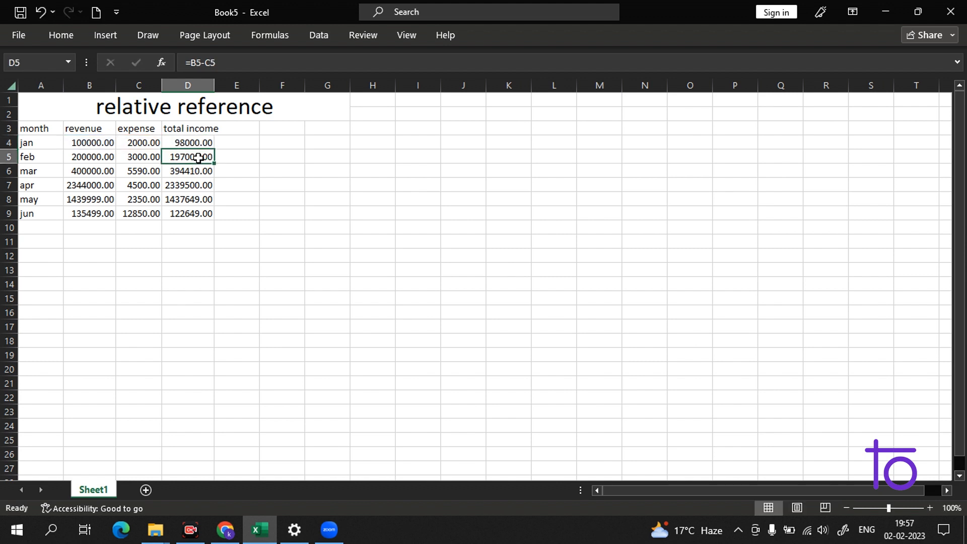
Compare the cell references in the feb and jan total income formulas, D5 and D4
double_click(198, 157)
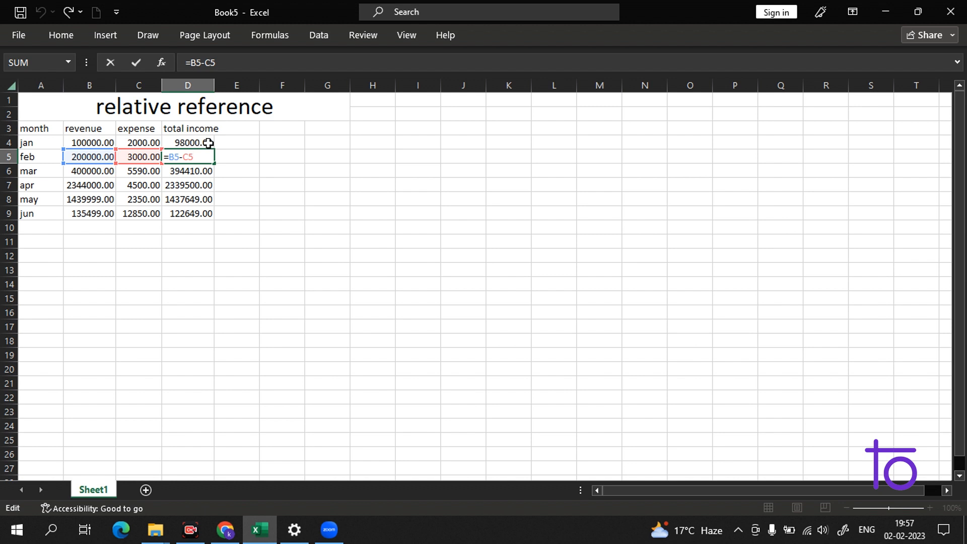
double_click(208, 143)
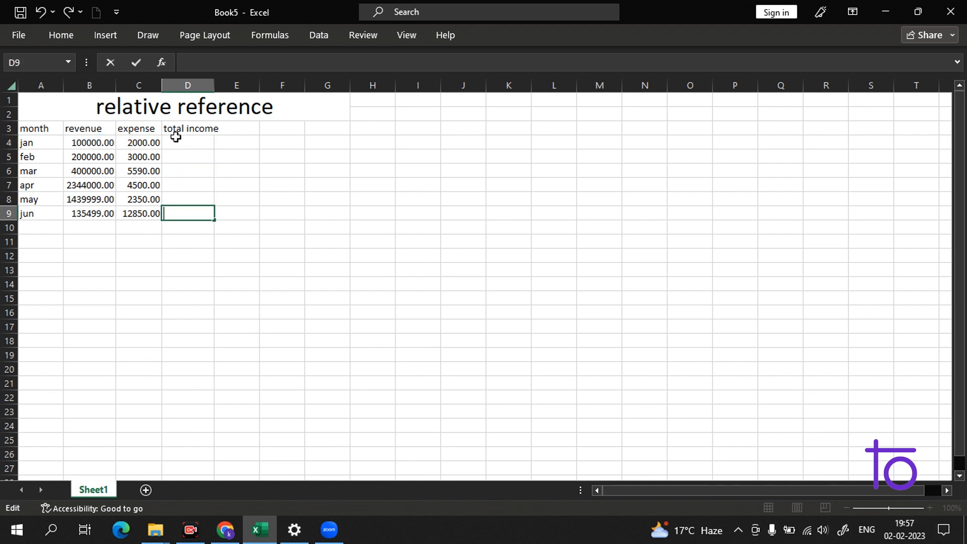
Enter the formula =B4-C4 into the whole total income range D4:D9 at once
drag(181, 142, 190, 214)
click(186, 270)
drag(192, 141, 191, 210)
click(182, 144)
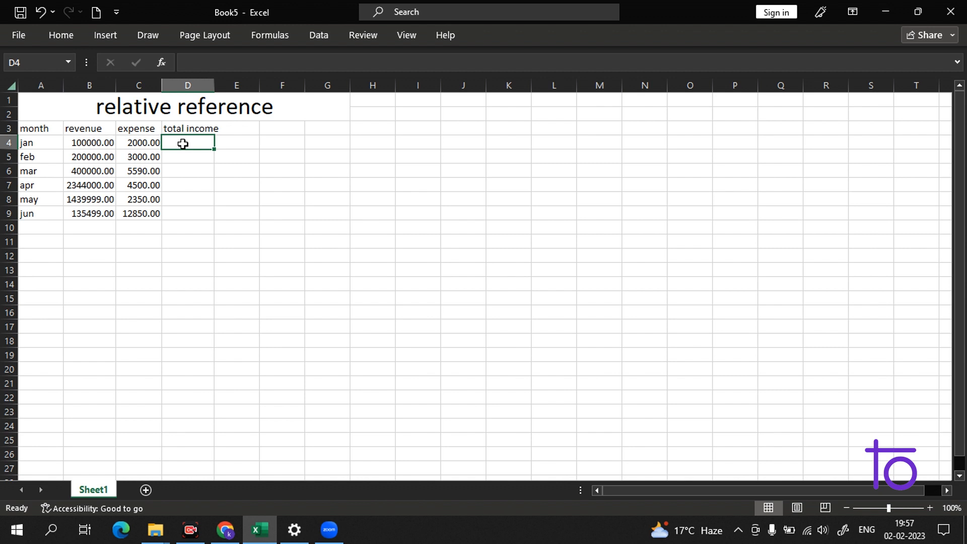
drag(183, 144, 190, 209)
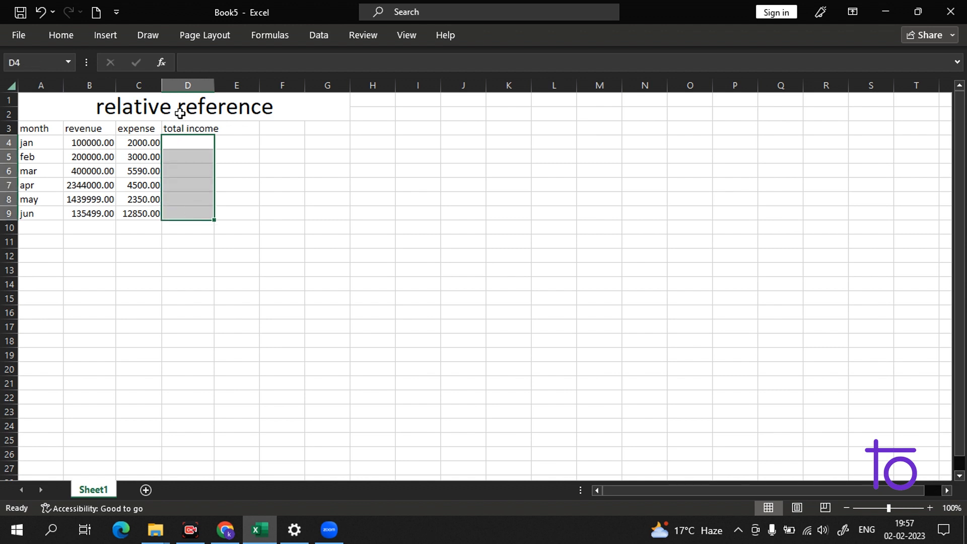
text(=)
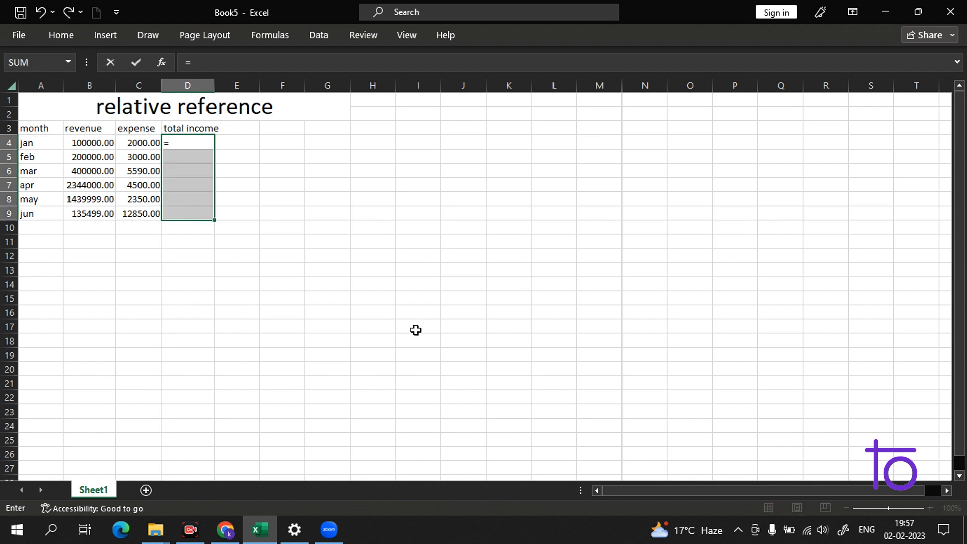
click(91, 141)
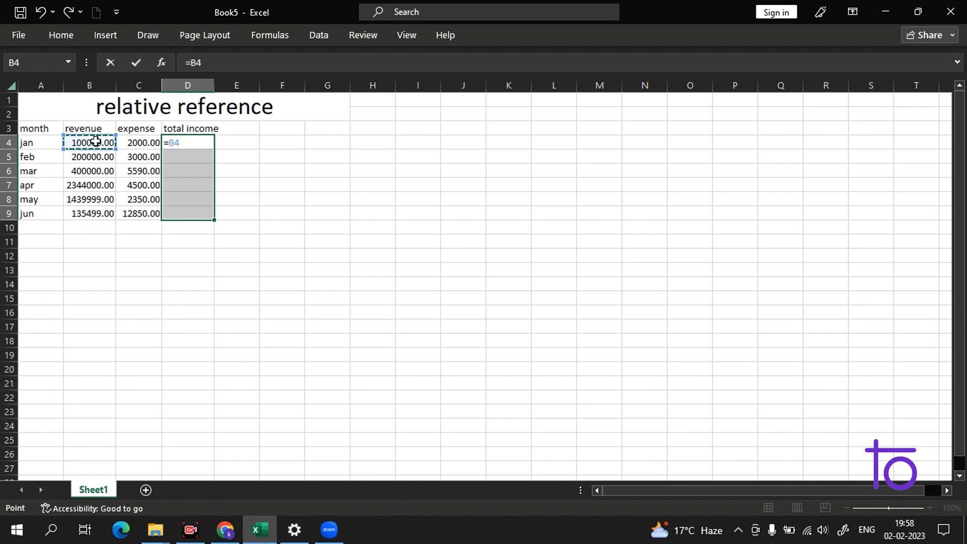
text(-)
click(137, 143)
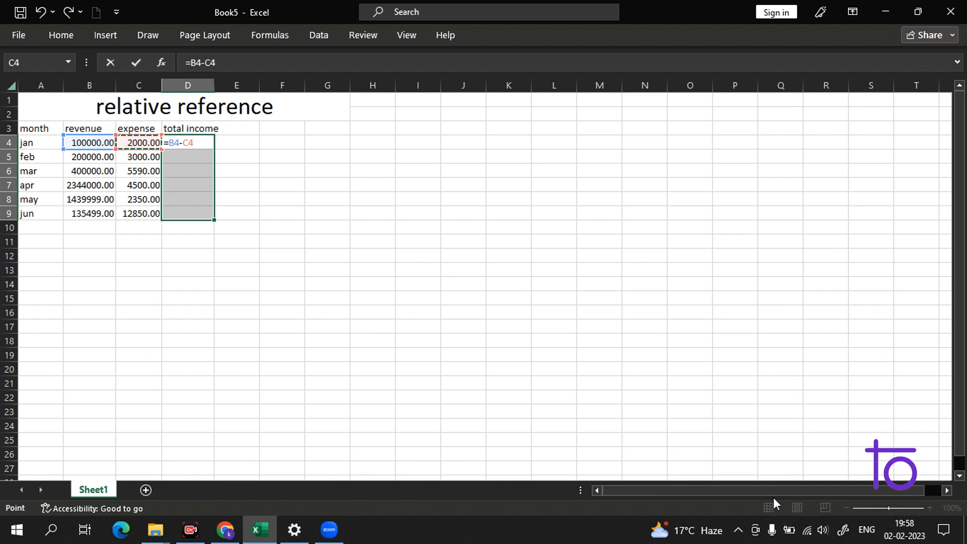
key(ctrl+Return)
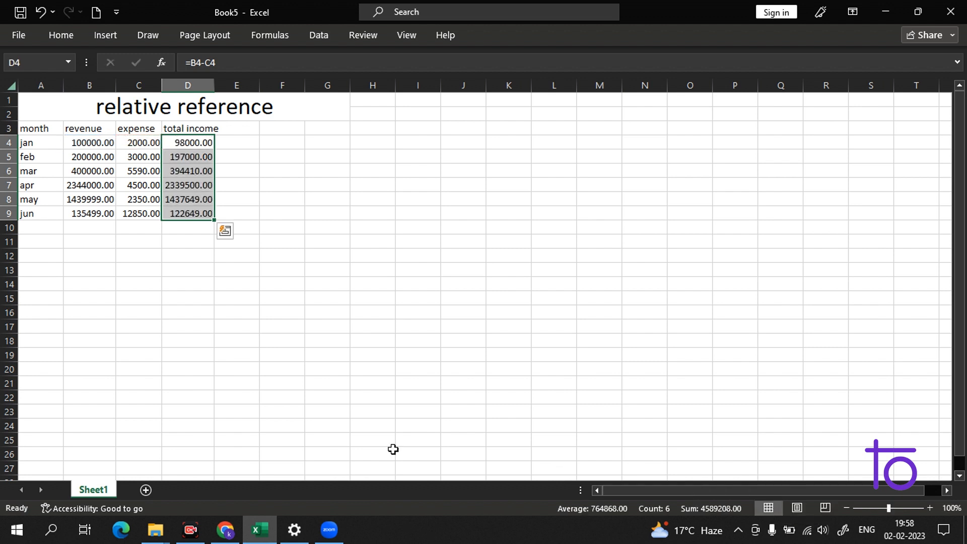
click(261, 186)
drag(186, 142, 186, 201)
click(249, 169)
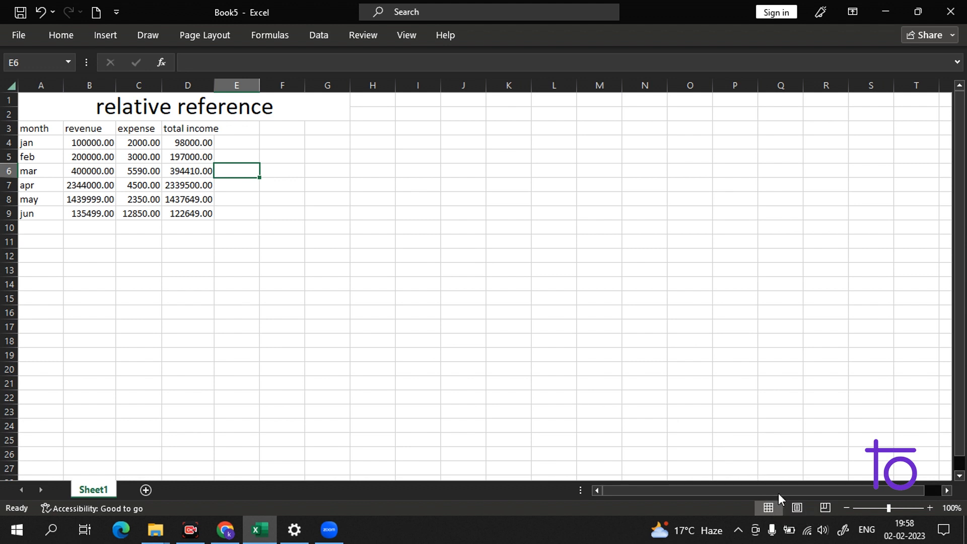
Add a new worksheet and rename it "absolute reference"
click(145, 489)
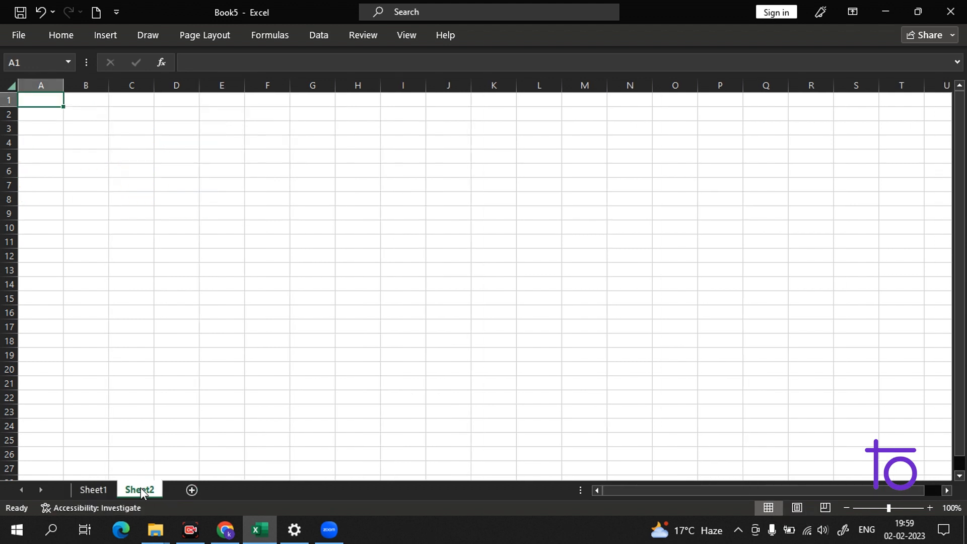
right_click(141, 490)
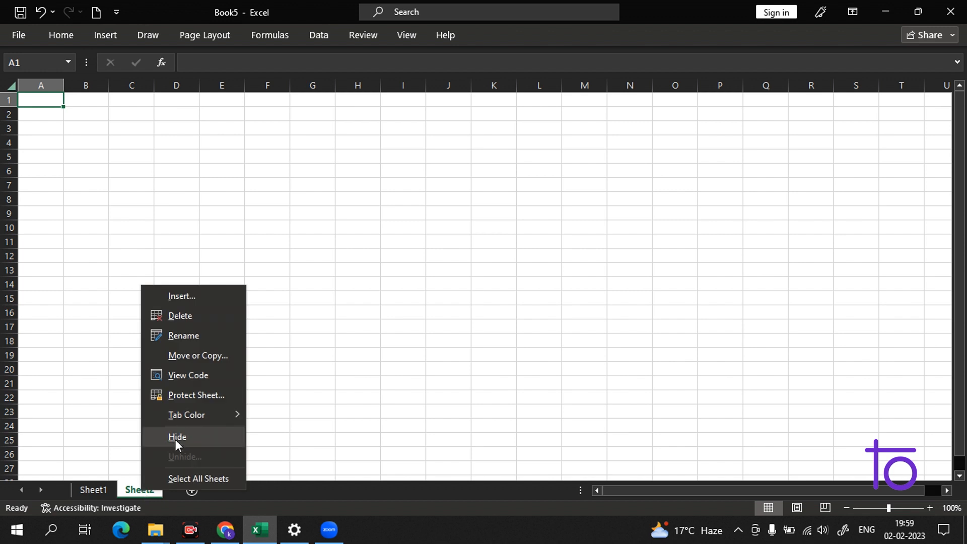
click(196, 337)
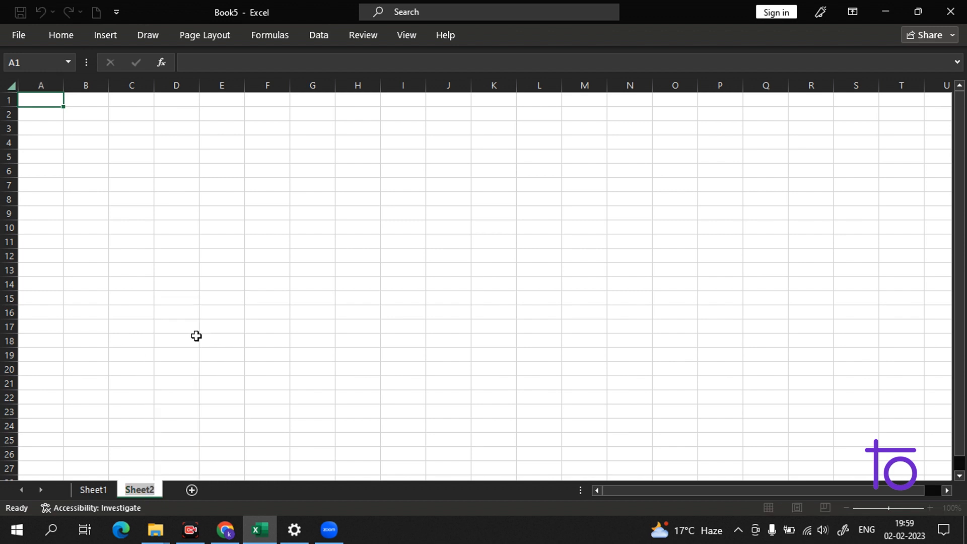
key(BackSpace)
text(r)
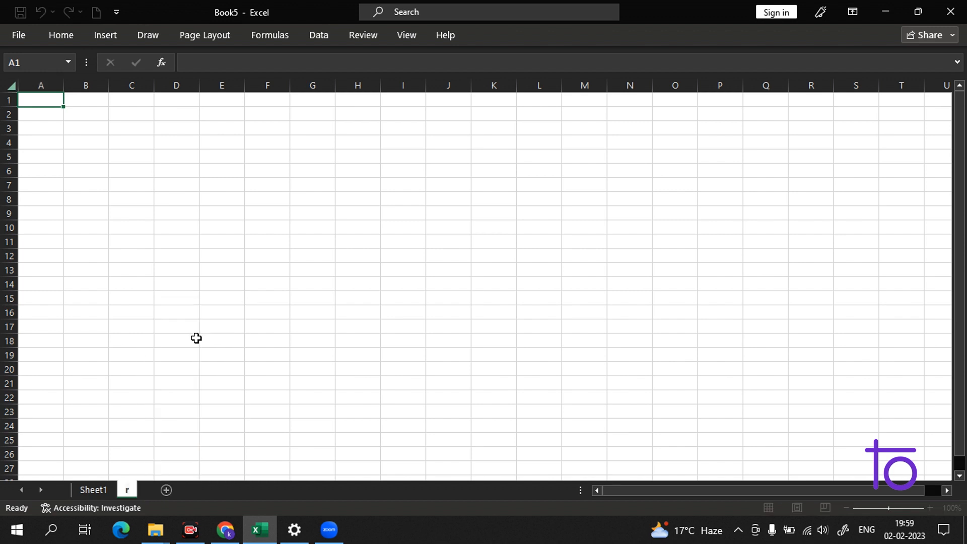
key(BackSpace)
text(absolute)
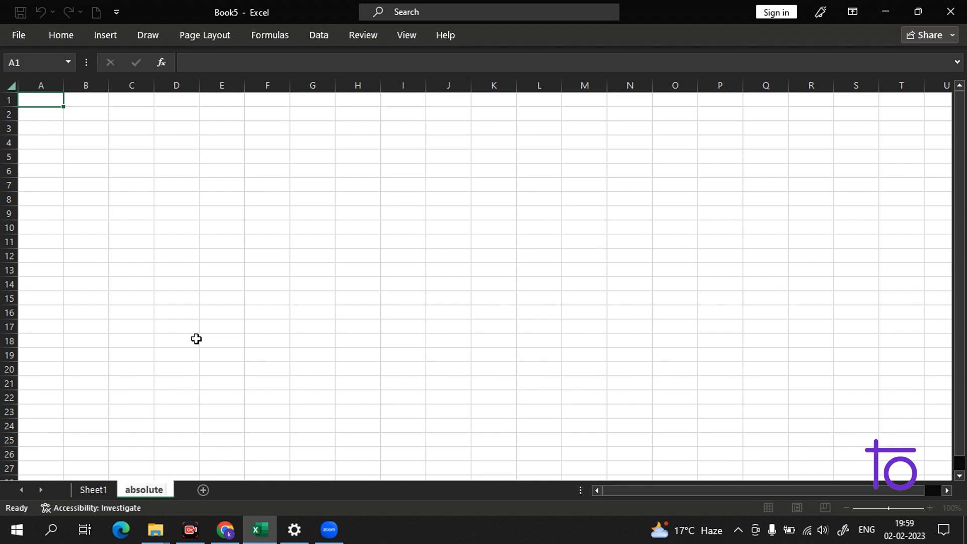
text( reference)
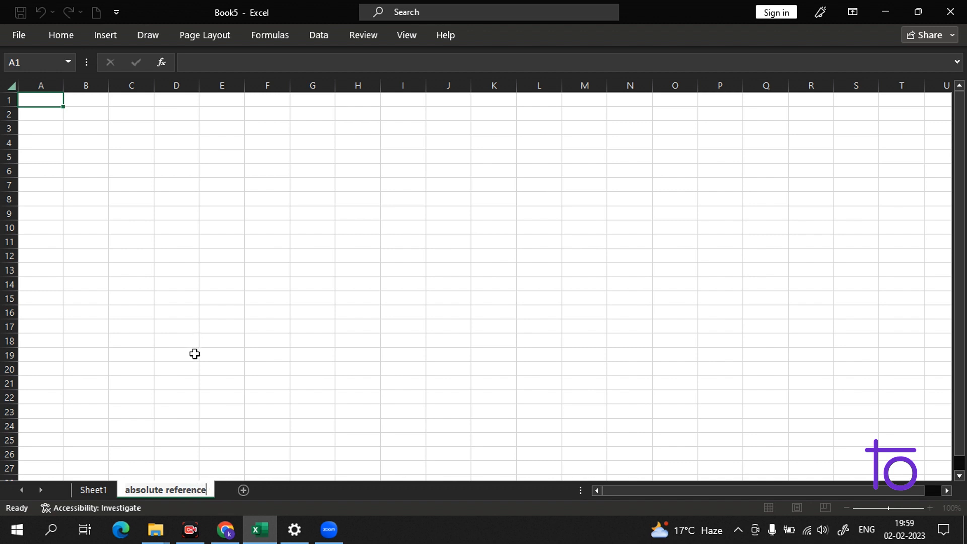
click(211, 306)
Merge and center cells A1:F2 on the absolute reference sheet for the title
click(54, 102)
drag(54, 103, 285, 112)
click(59, 36)
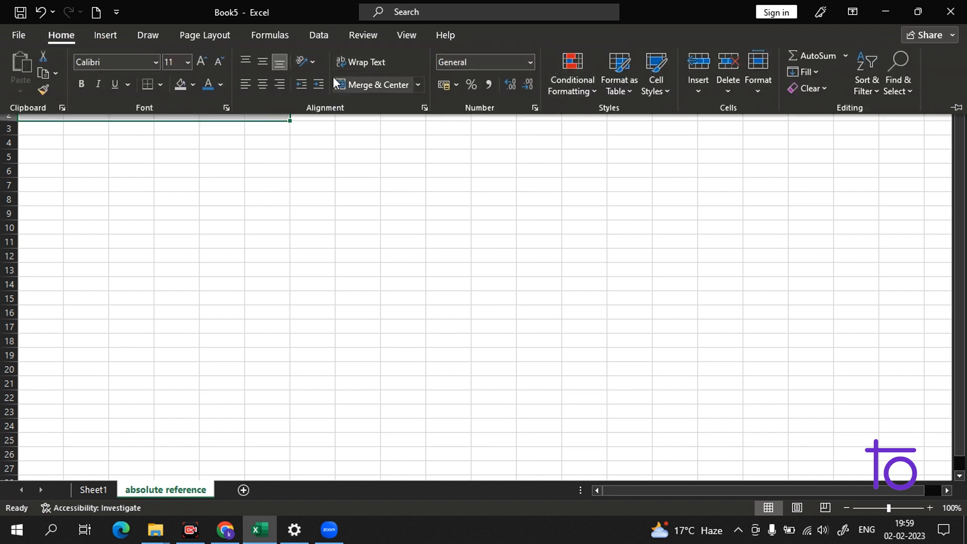
click(347, 82)
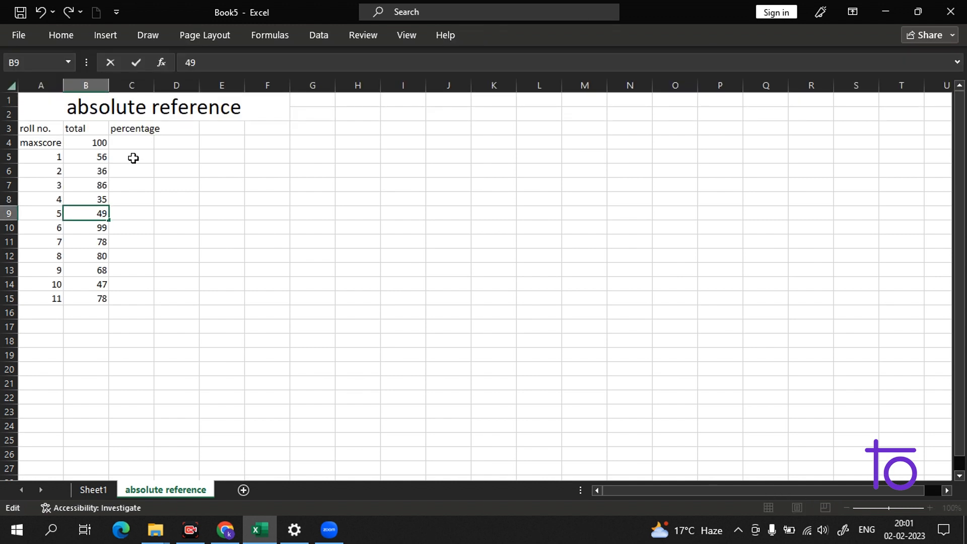
Examine the roll no. heading, the first percentage cell and the maxscore value in B4
click(134, 157)
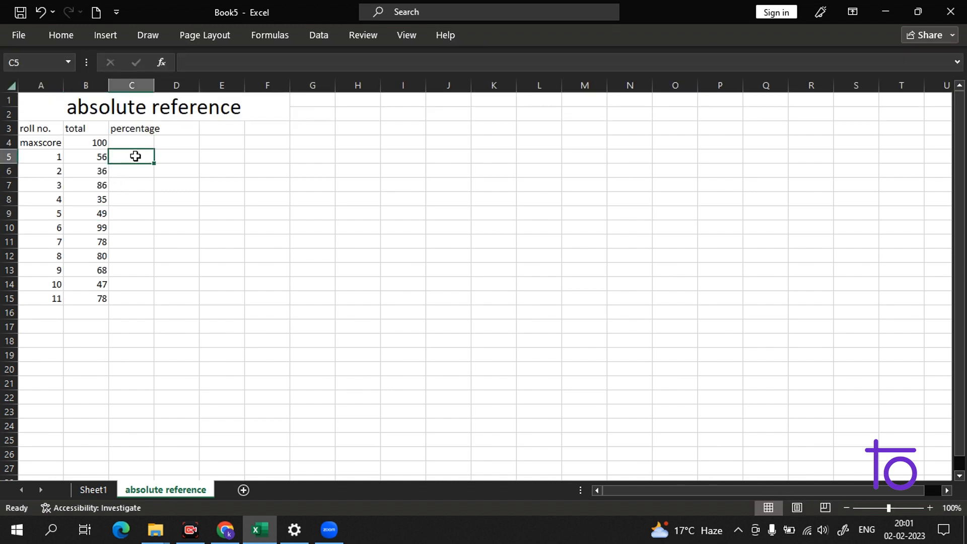
click(47, 129)
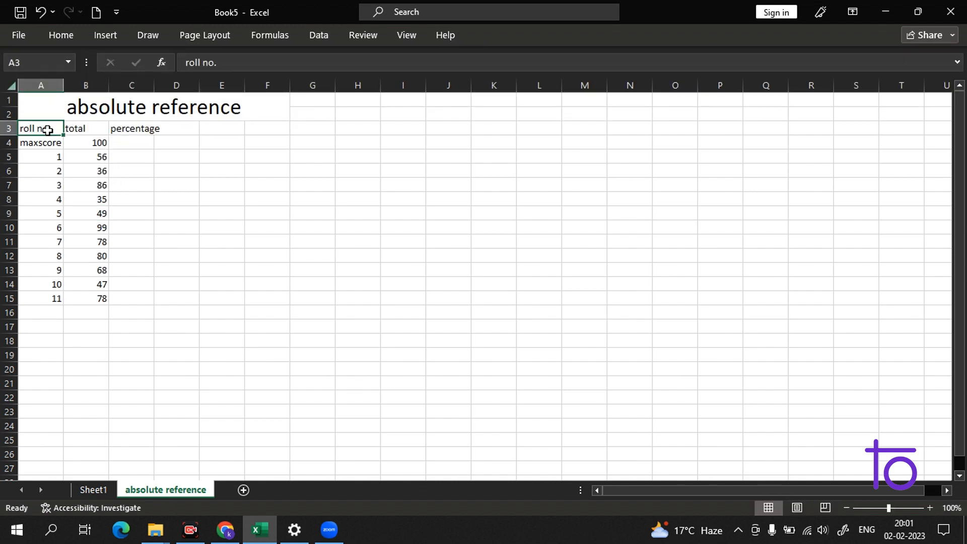
click(94, 141)
double_click(94, 144)
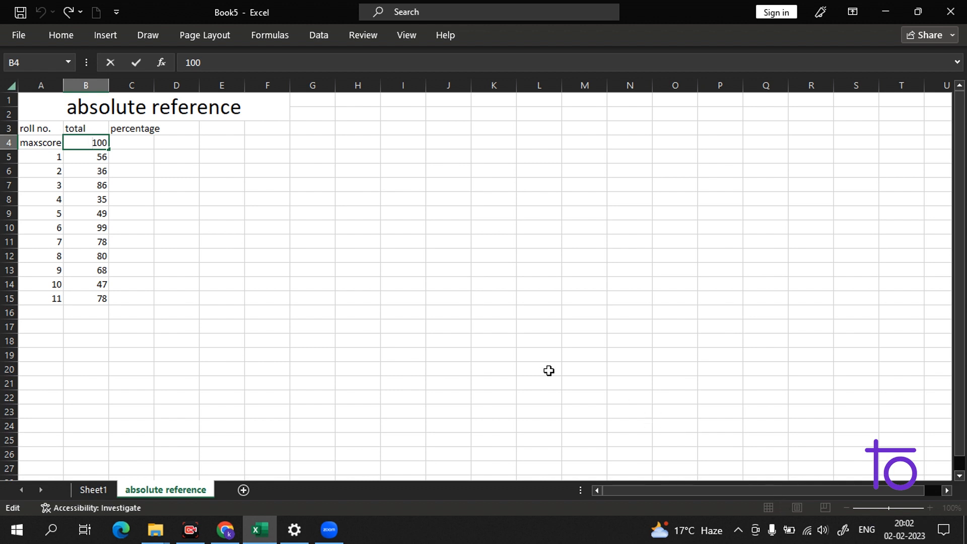
click(135, 154)
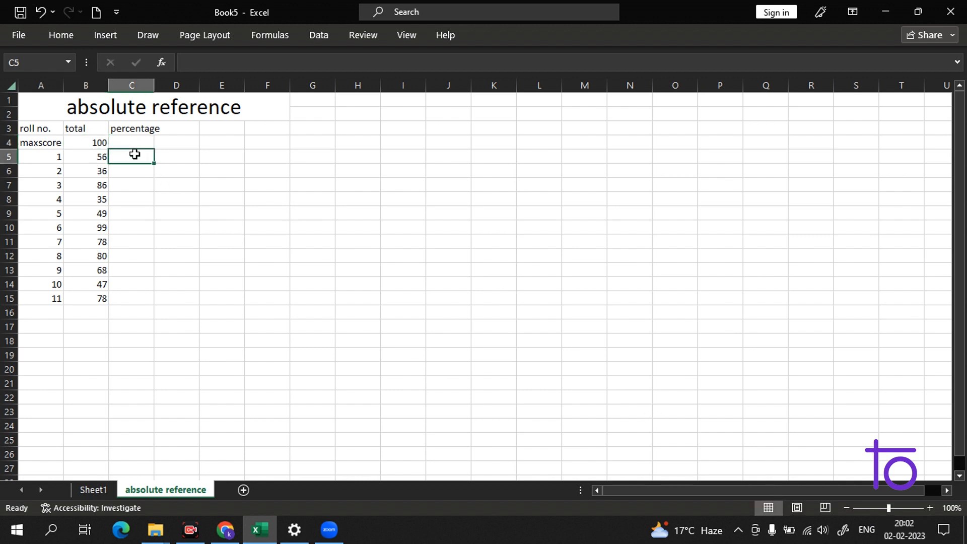
key(BackSpace)
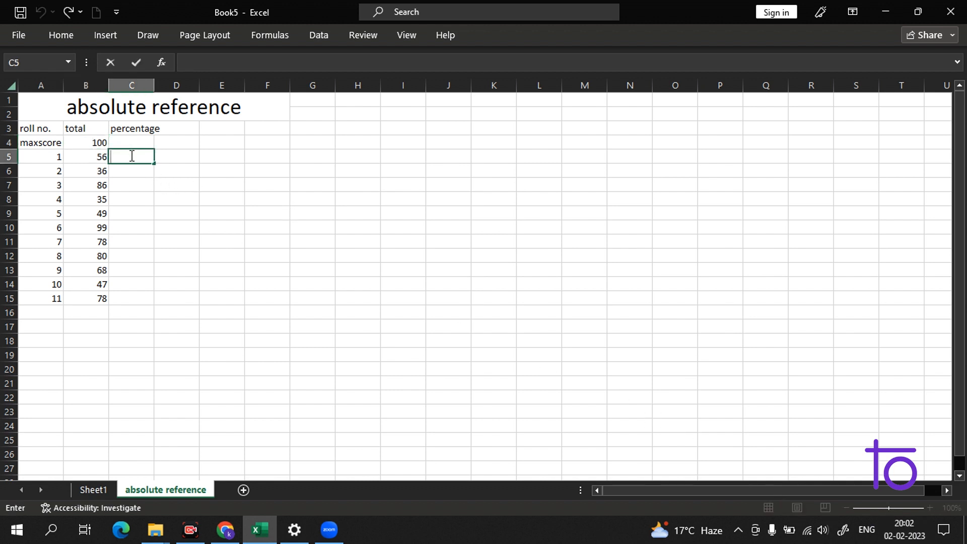
text(=)
click(96, 156)
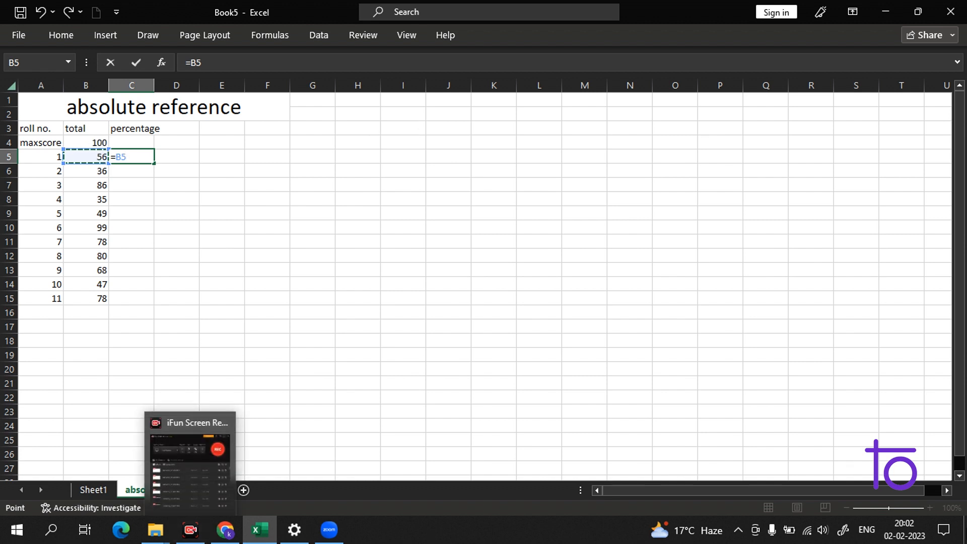
key(BackSpace)
key(BackSpace)
key(BackSpace)
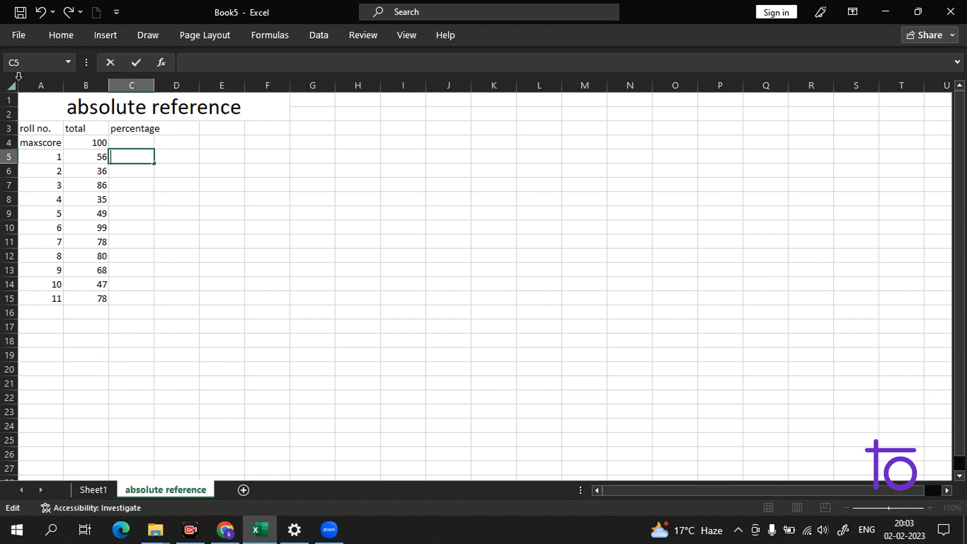
Format C5 as Percentage and enter the formula =B5/B4 to divide roll no. 1's total by the maxscore
click(51, 36)
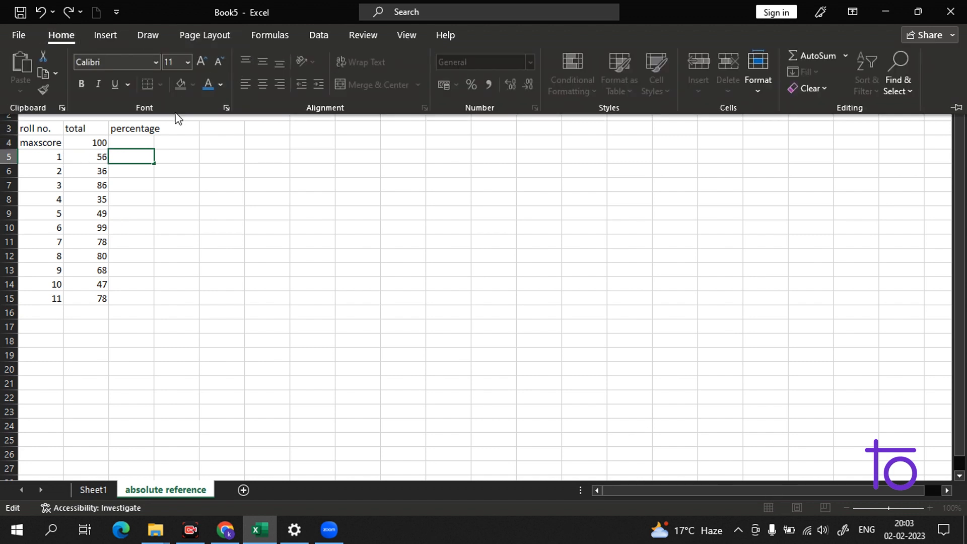
click(132, 151)
click(64, 40)
key(ctrl+Return)
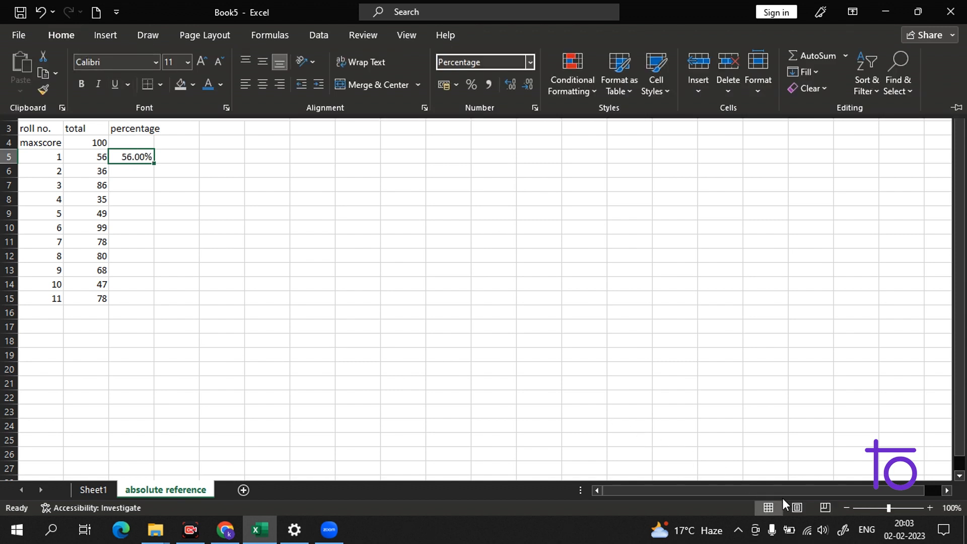
Examine the available number formats for C5, including Percentage, without changing the format
click(57, 35)
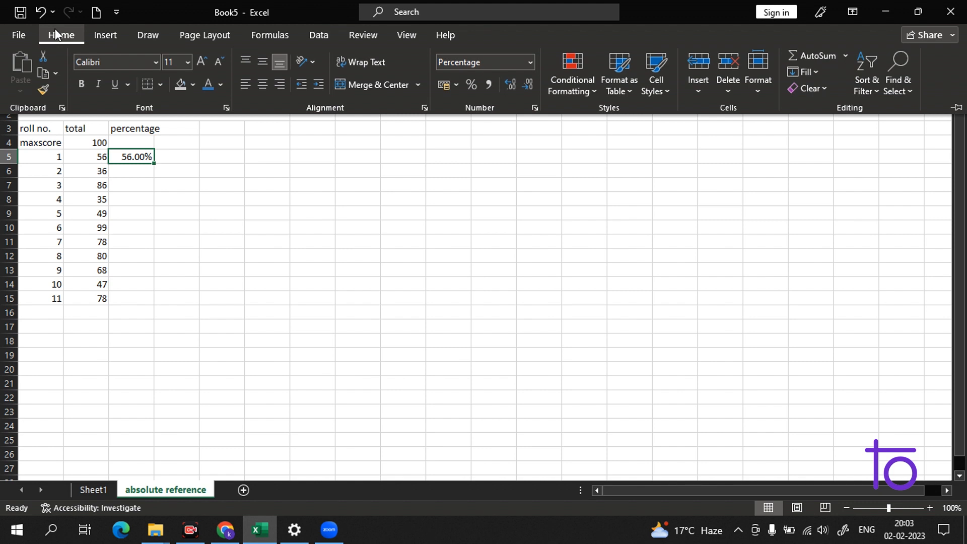
click(528, 61)
scroll(490, 201, down, 2)
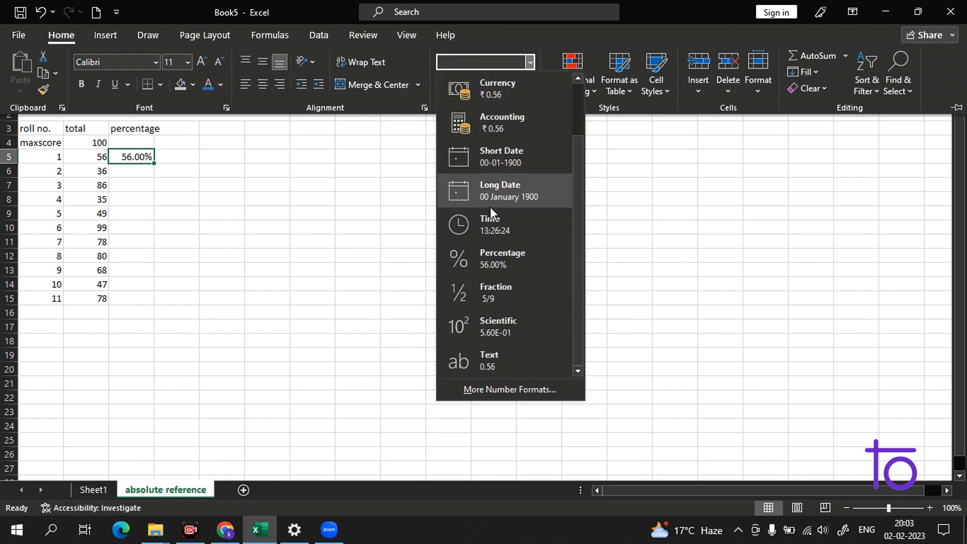
click(602, 166)
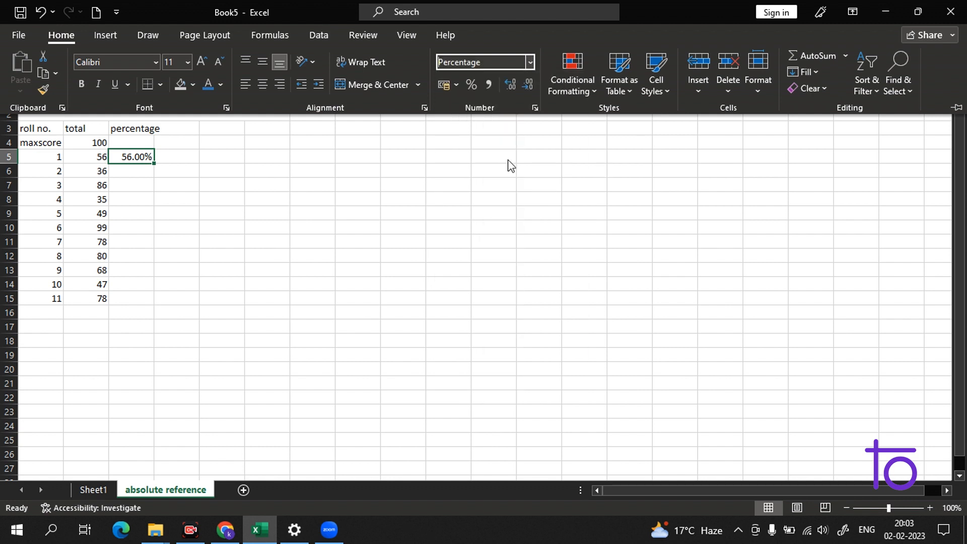
click(784, 496)
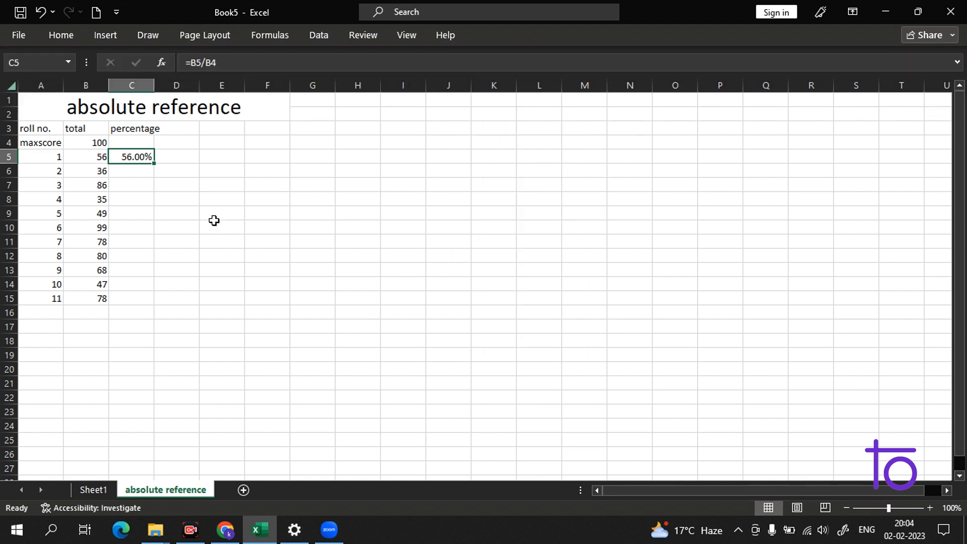
Display the formulas on the absolute reference sheet in place of their results
drag(189, 151, 157, 132)
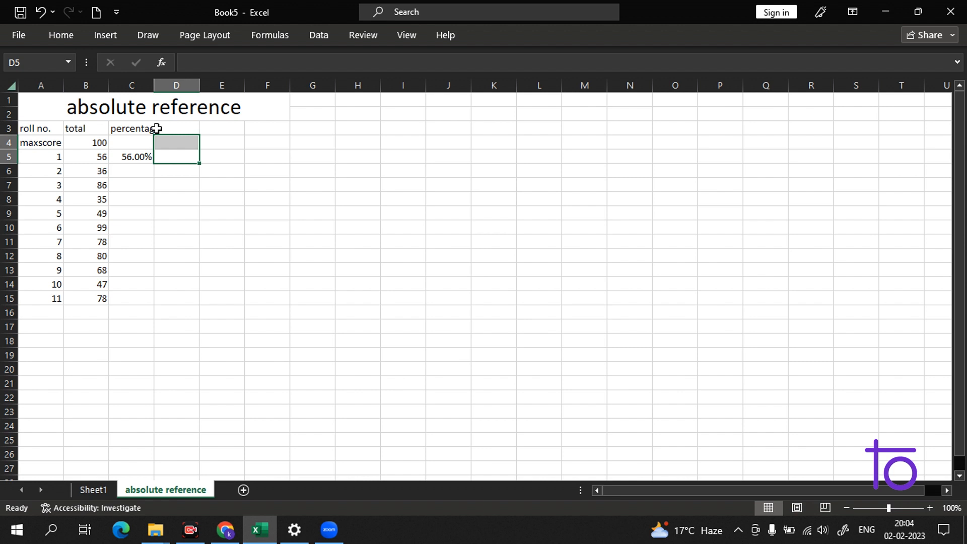
click(300, 171)
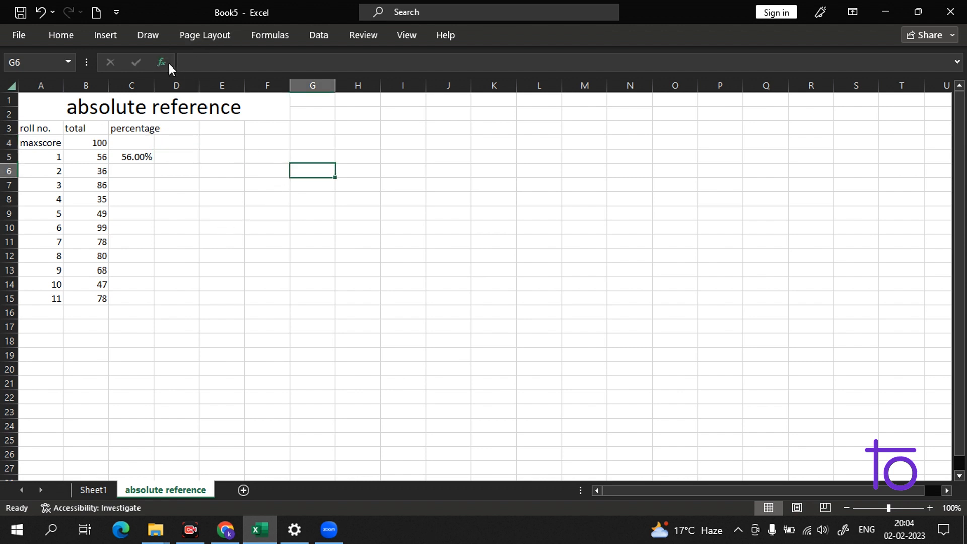
click(145, 157)
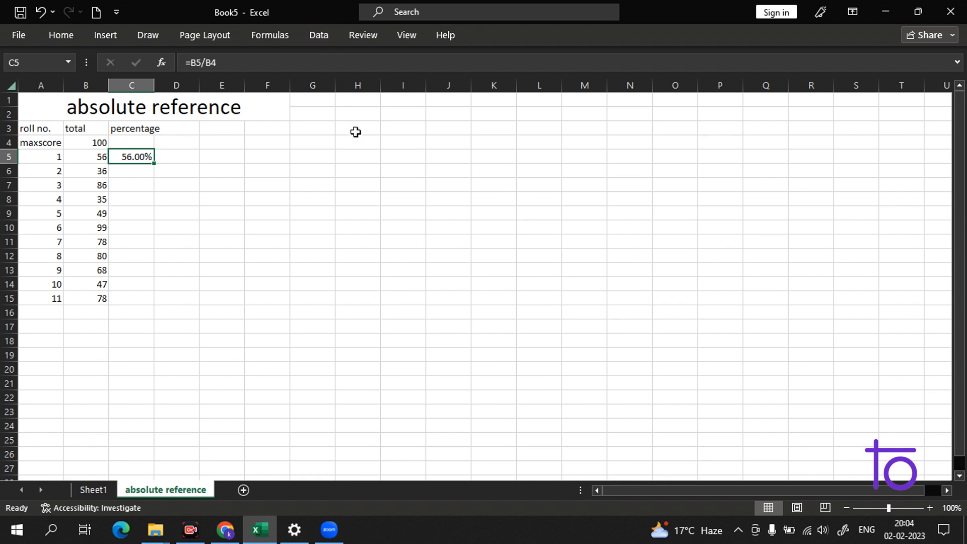
drag(355, 131, 656, 127)
click(308, 129)
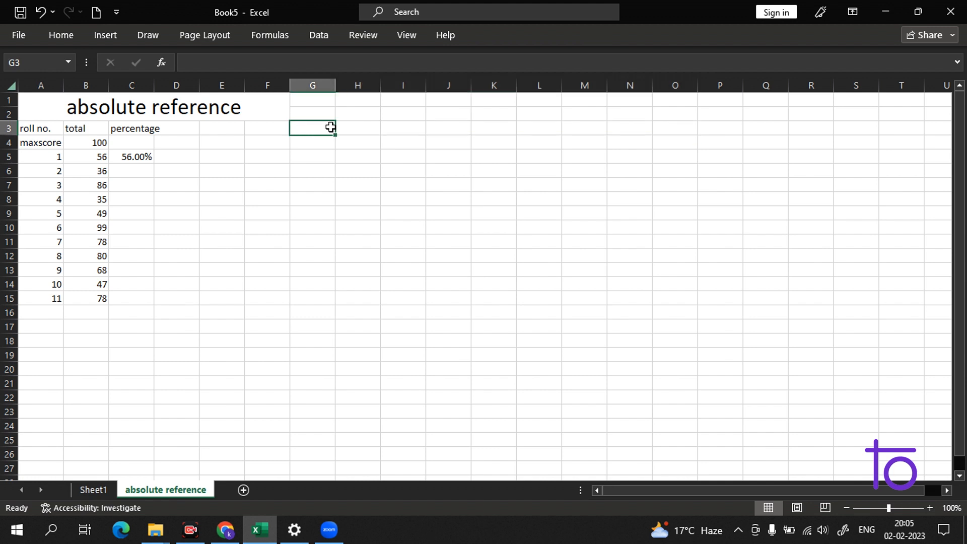
key(ctrl+grave)
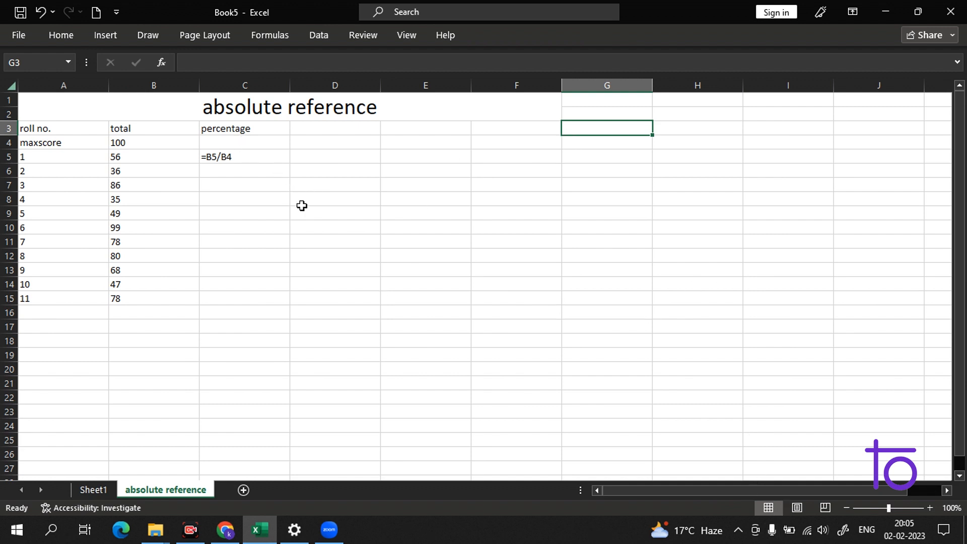
Fill the percentage formula in C5 down to C15 and display the results in place of the formulas
click(288, 162)
drag(291, 166, 279, 298)
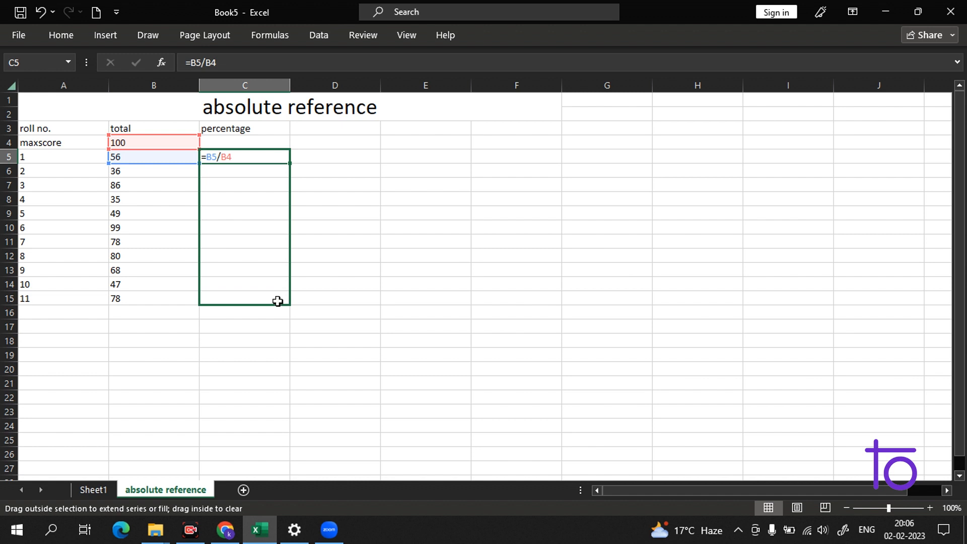
drag(277, 301, 276, 301)
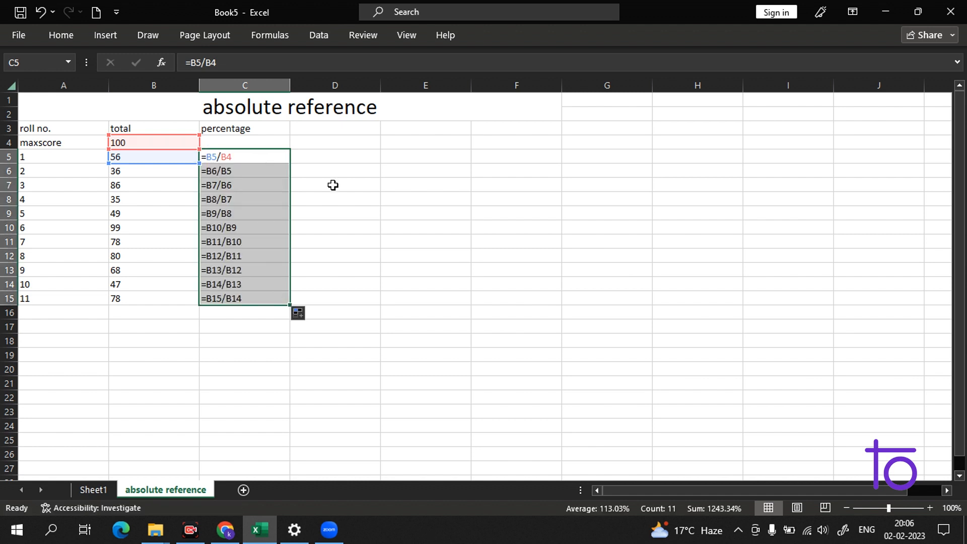
key(ctrl+grave)
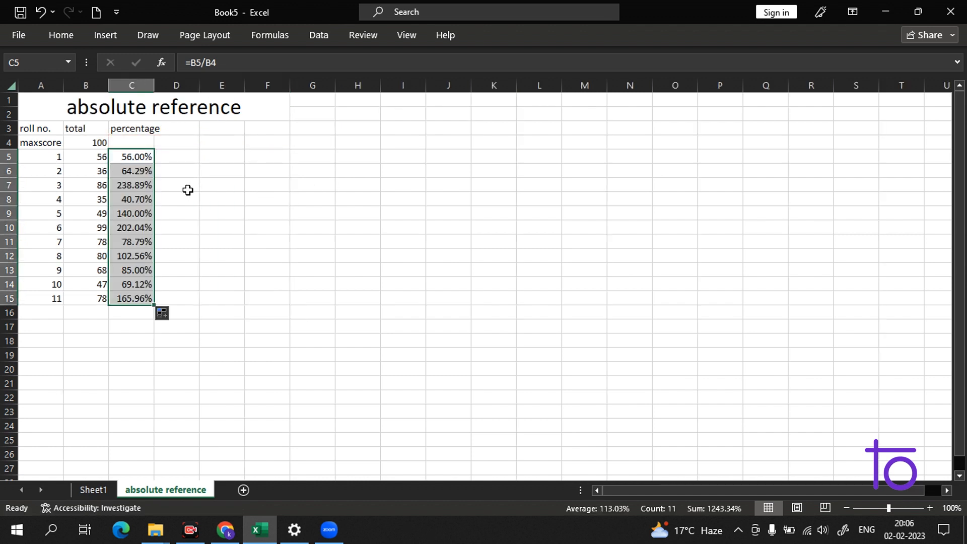
Examine the filled percentages in column C and the cell references used by the formula in C10
click(196, 169)
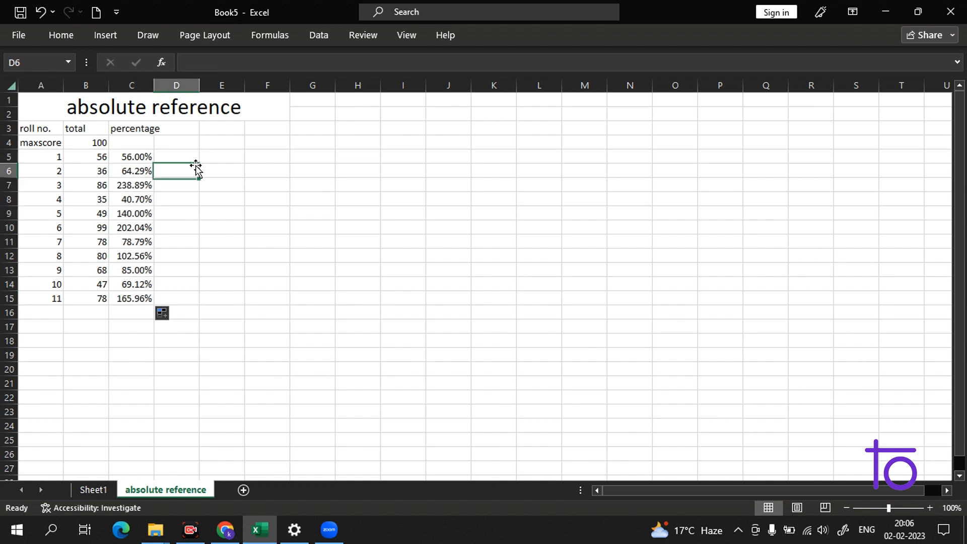
click(151, 157)
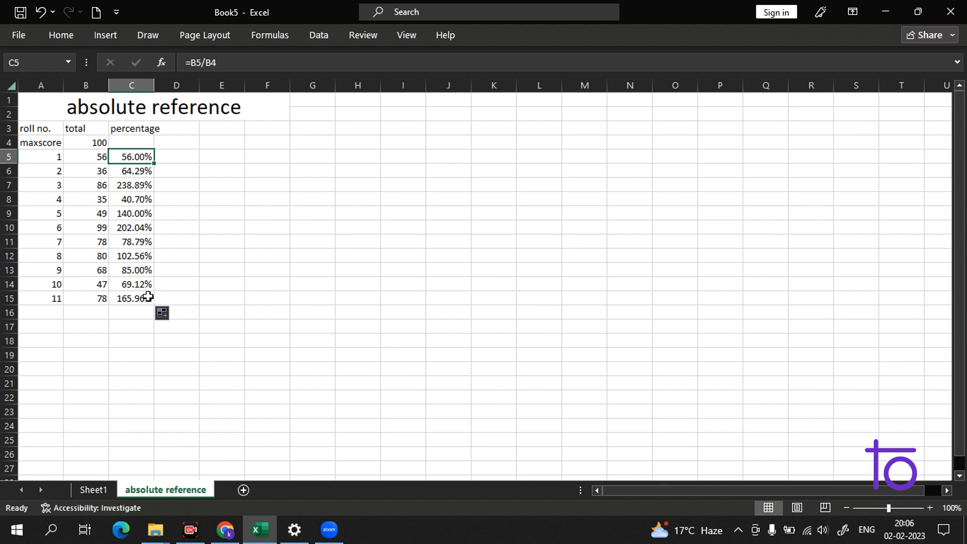
click(214, 244)
click(170, 169)
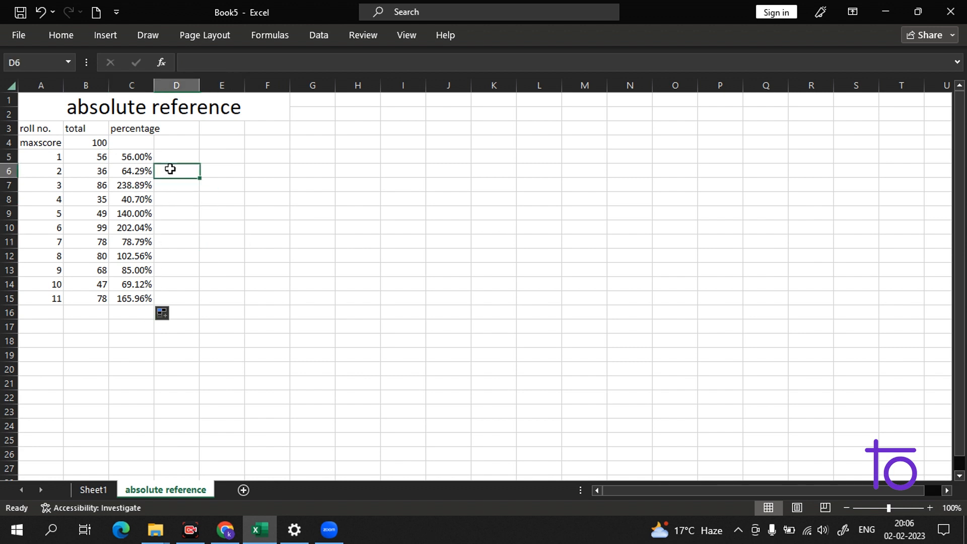
click(172, 285)
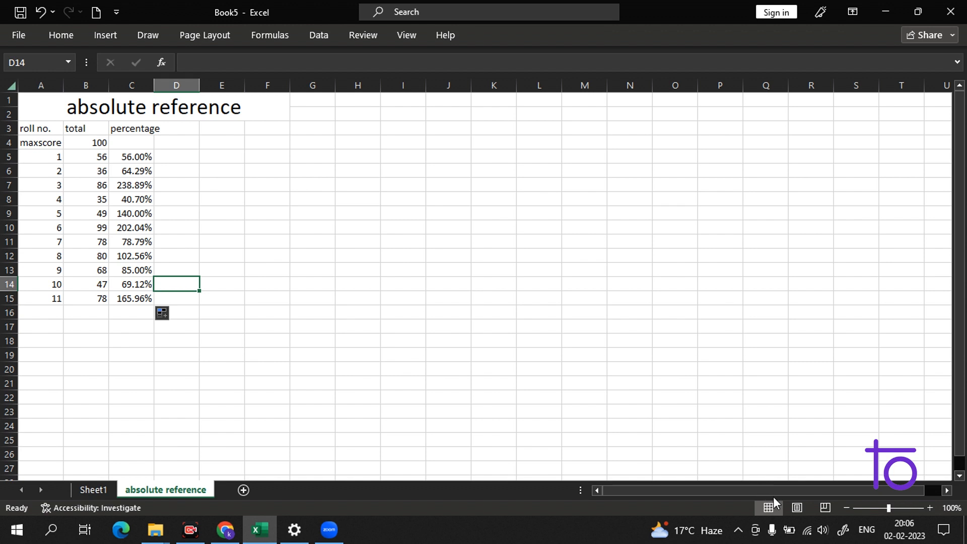
double_click(152, 227)
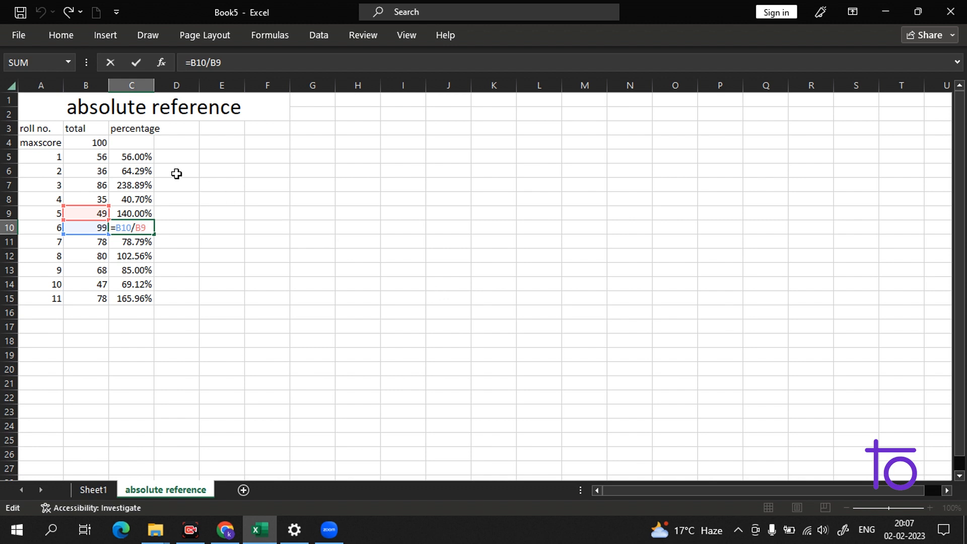
Make the maxscore reference in C5 absolute as =B5/$B$4 and fill the formula down to C15
click(143, 157)
double_click(143, 157)
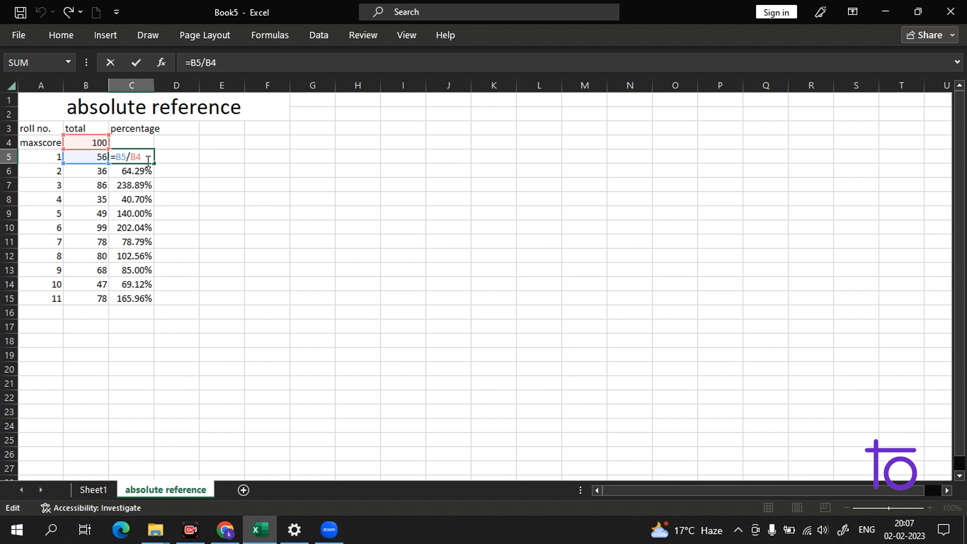
key(F4)
key(Return)
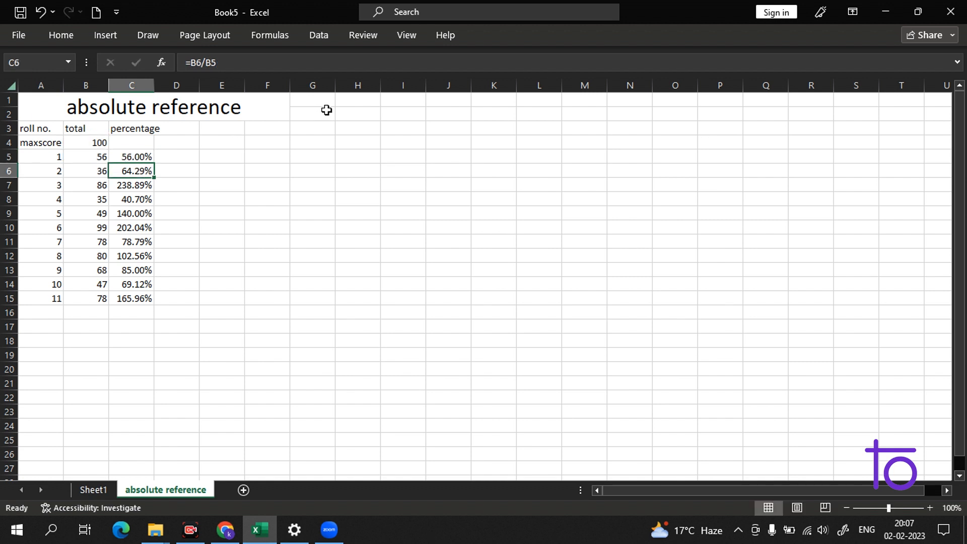
click(147, 157)
drag(154, 162, 158, 300)
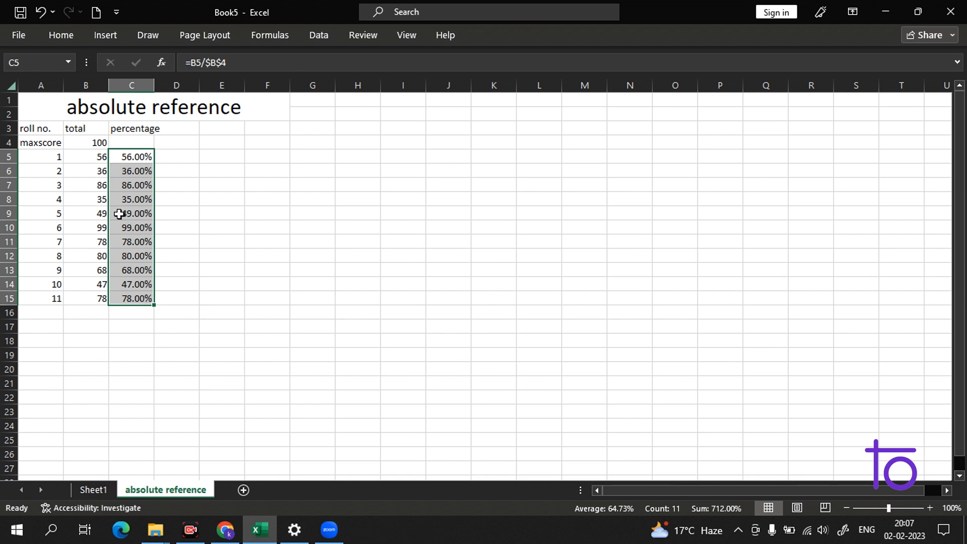
Examine the absolute reference formula in C5 and the maxscore cell B4 that it refers to
click(140, 158)
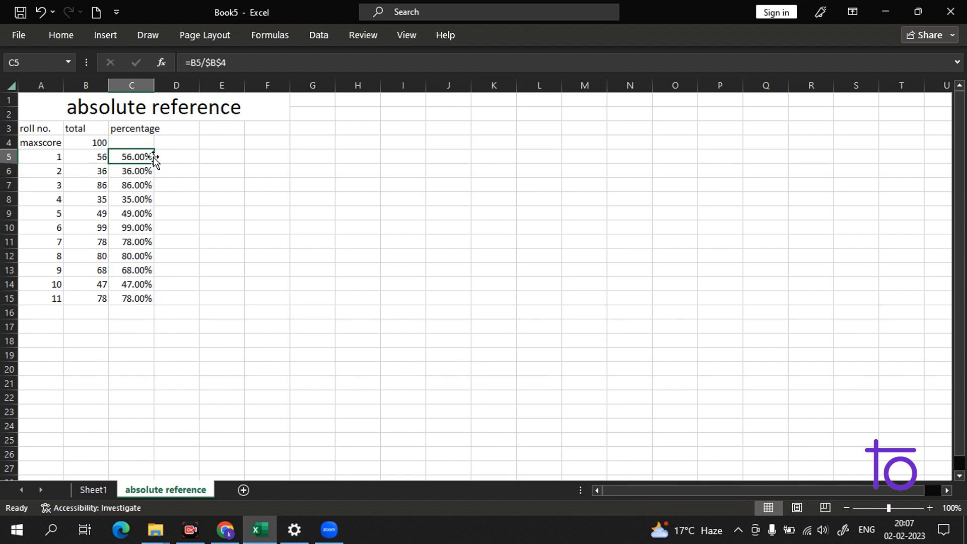
click(174, 156)
click(144, 159)
click(377, 128)
double_click(497, 127)
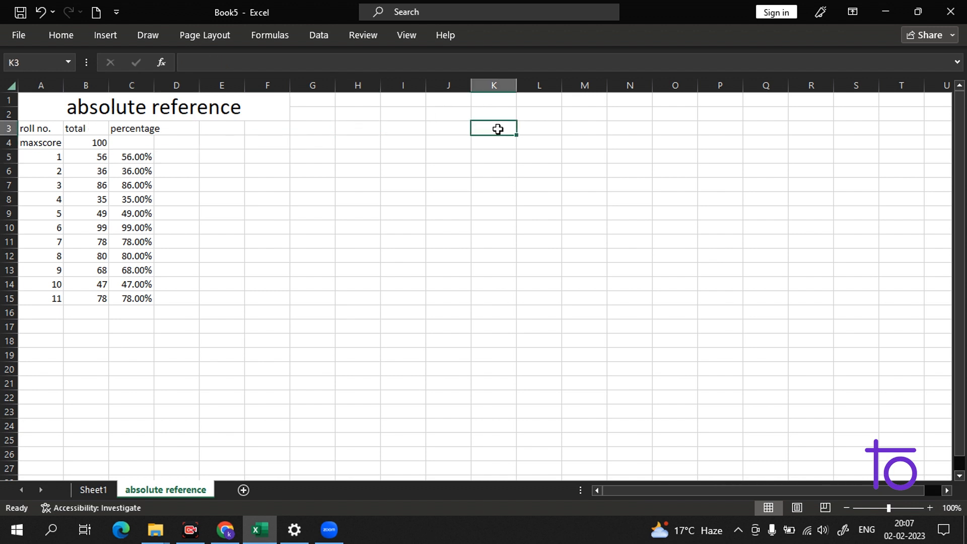
click(284, 132)
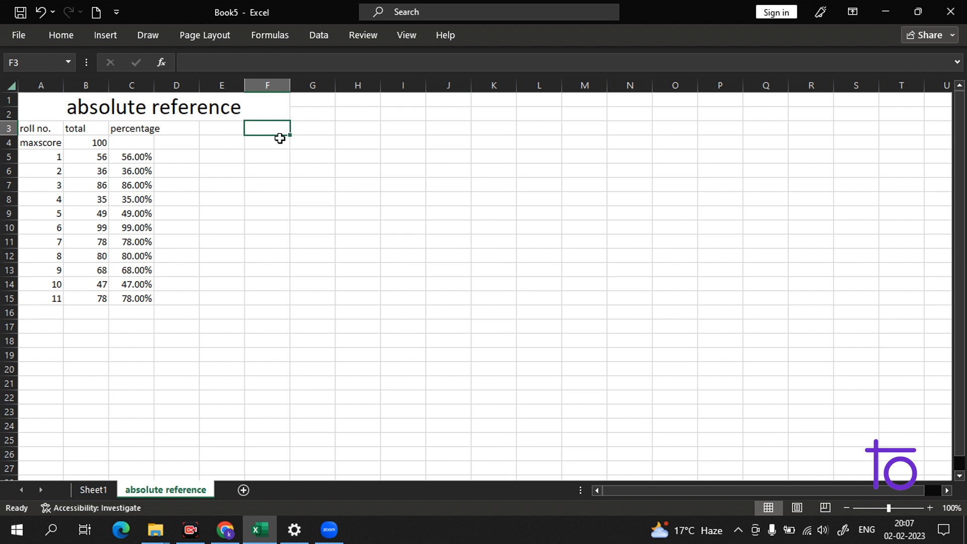
click(102, 144)
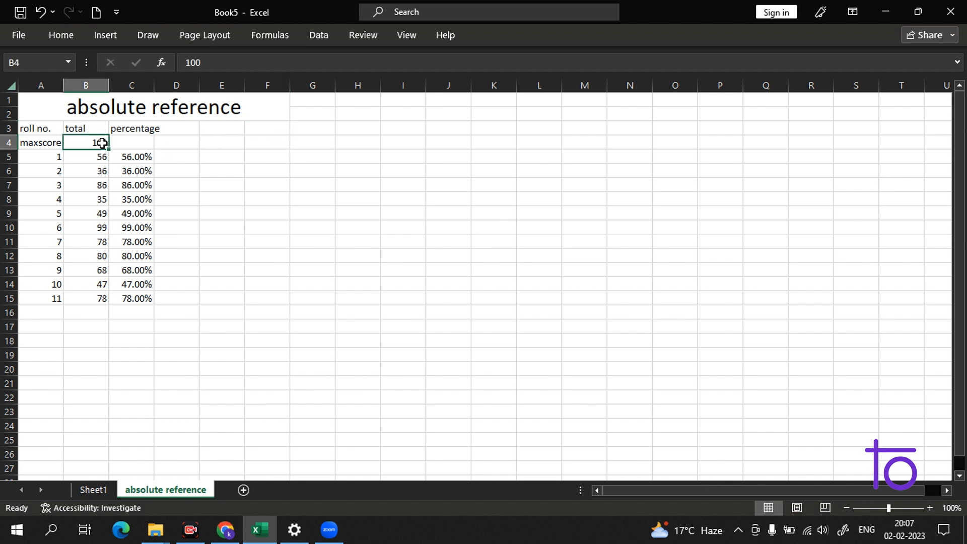
click(146, 160)
click(81, 142)
Set up a new sheet titled "mixed reference" across A1:E2, with 1 to 4 in B3:E3 and 10, 20, 30, 40 in A4:A7
click(243, 489)
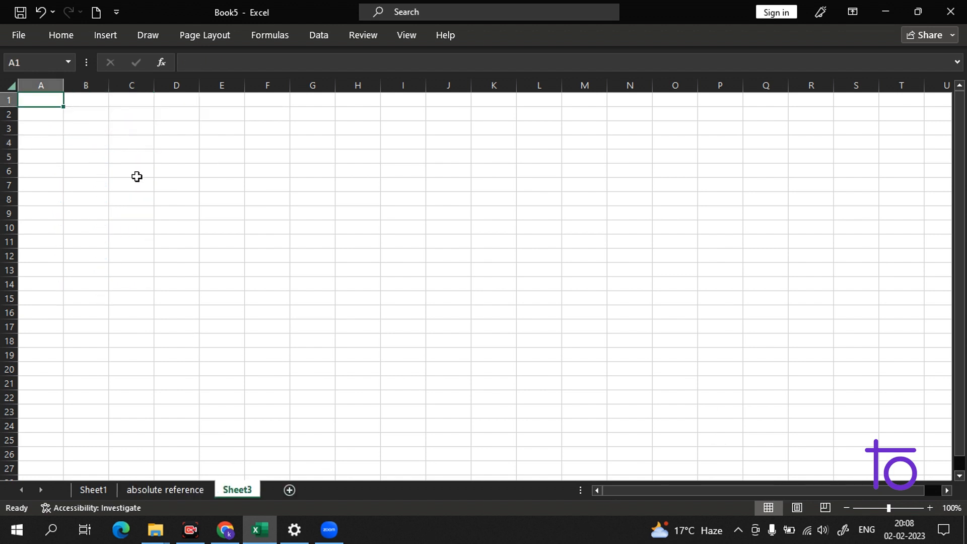
drag(49, 101, 243, 115)
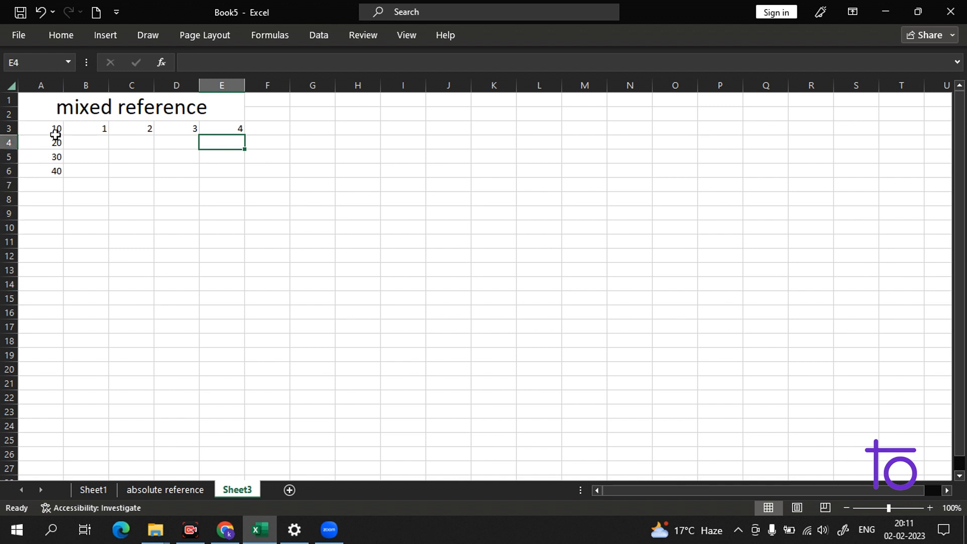
drag(56, 131, 53, 184)
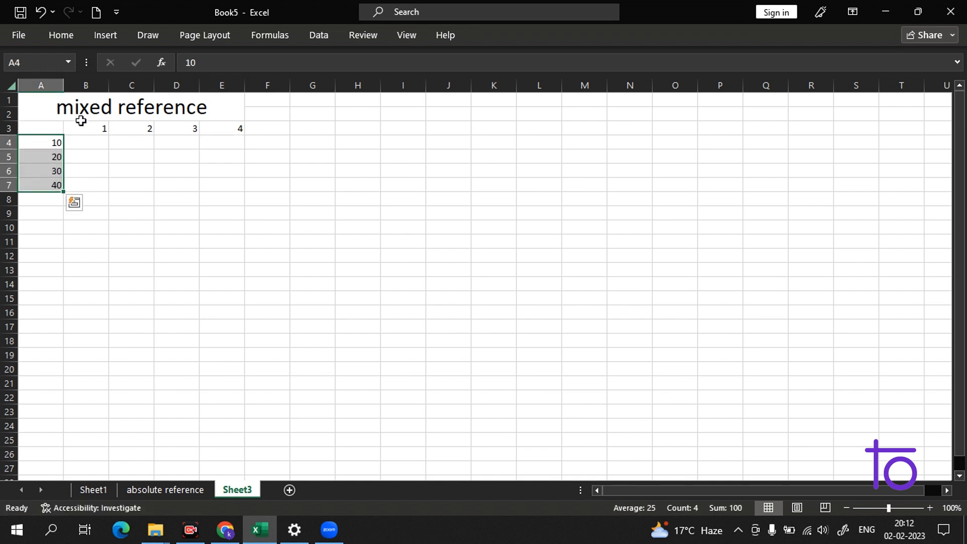
Enter the formula =A4*B3 in B4 to multiply the first row value by the first column value
click(90, 142)
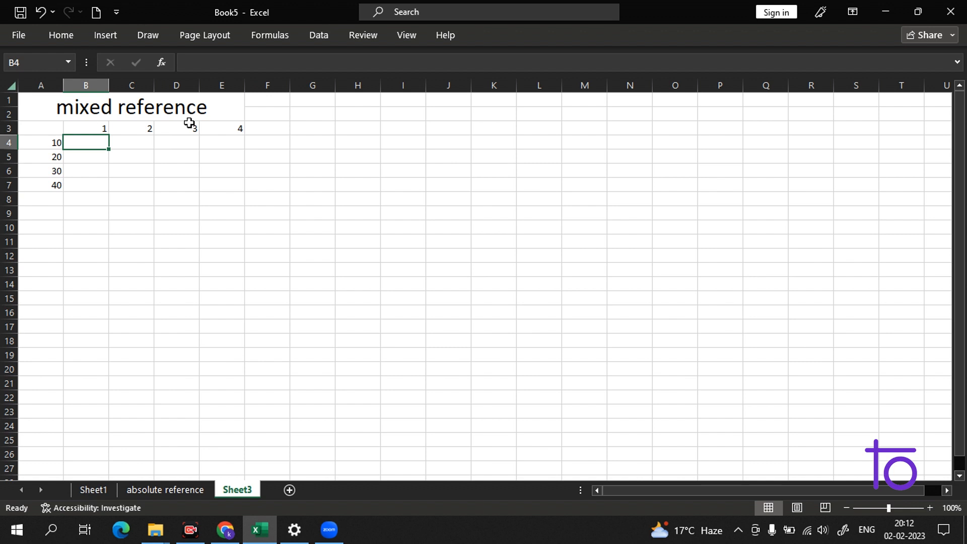
double_click(93, 142)
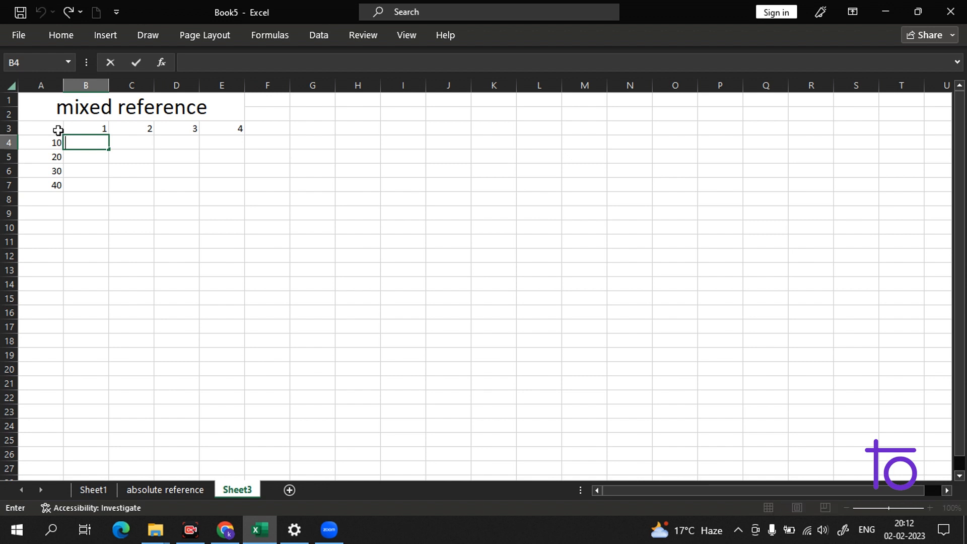
text(=)
click(54, 145)
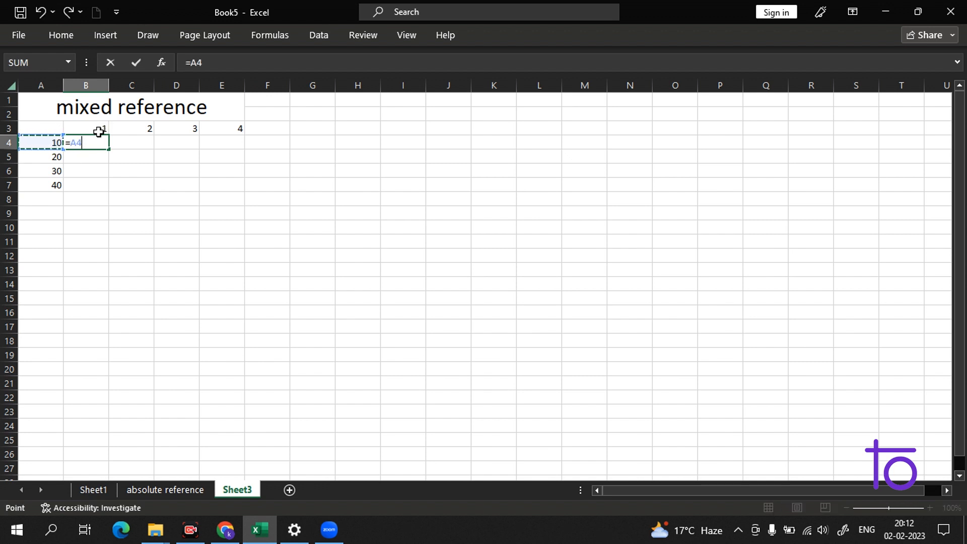
text(*)
click(98, 131)
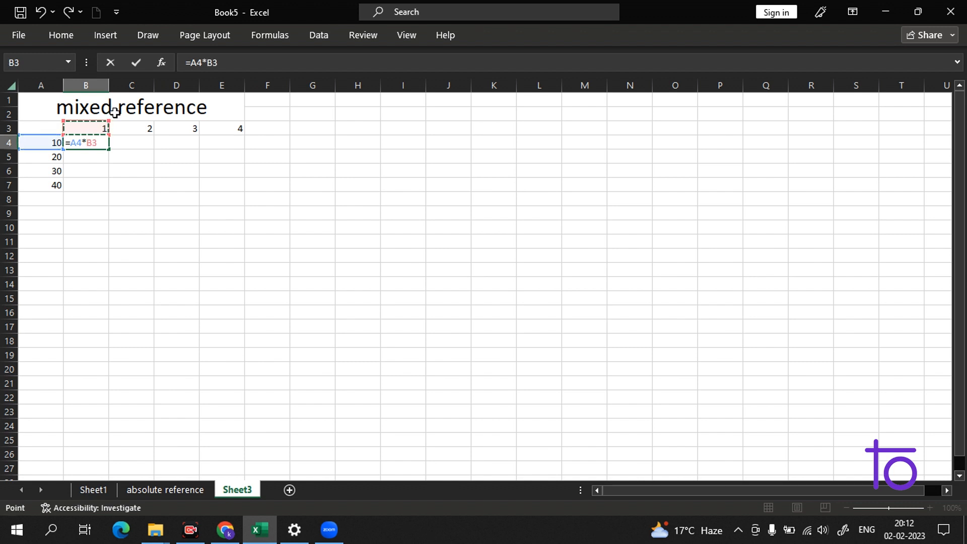
key(Return)
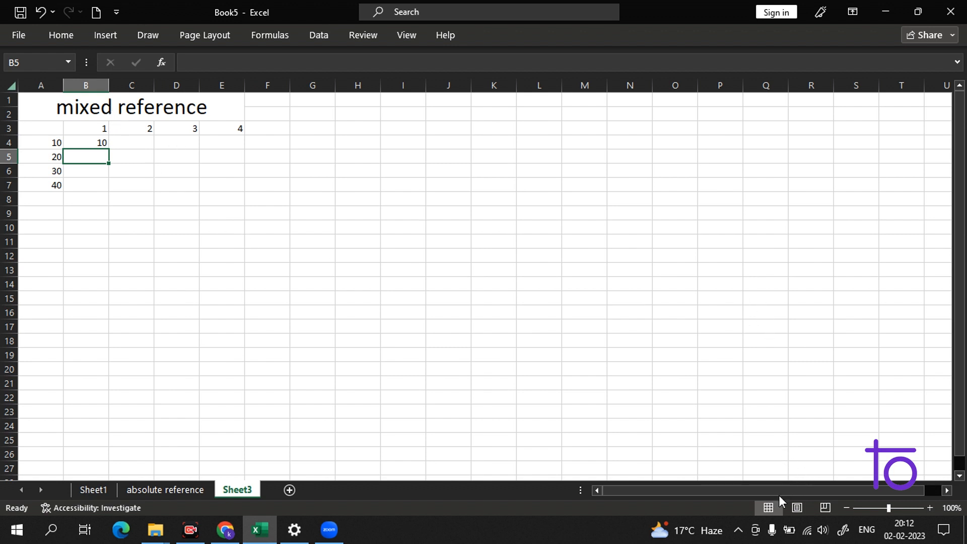
Try filling the B4 formula down to B7, undo the fill, and briefly display the formula in place of its result
click(112, 143)
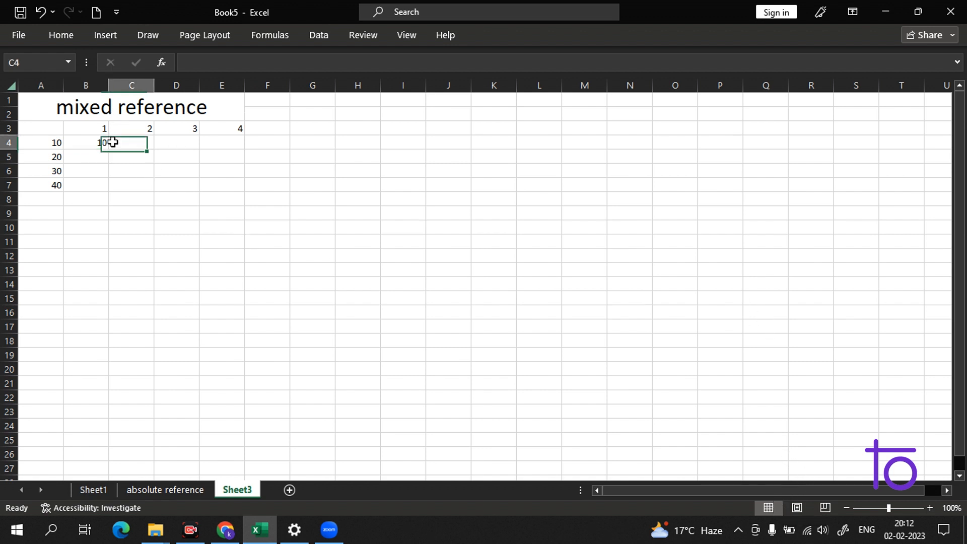
click(103, 143)
drag(110, 147, 107, 191)
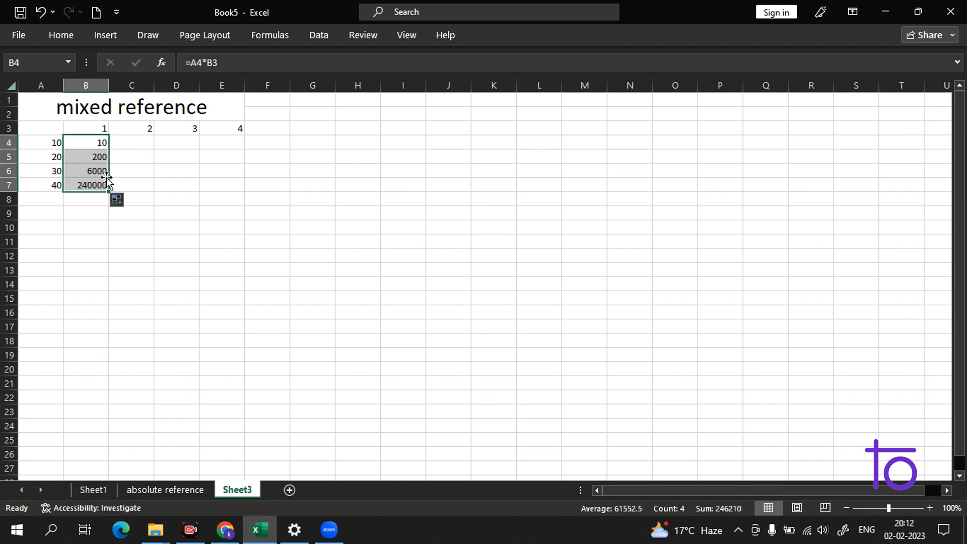
key(ctrl+z)
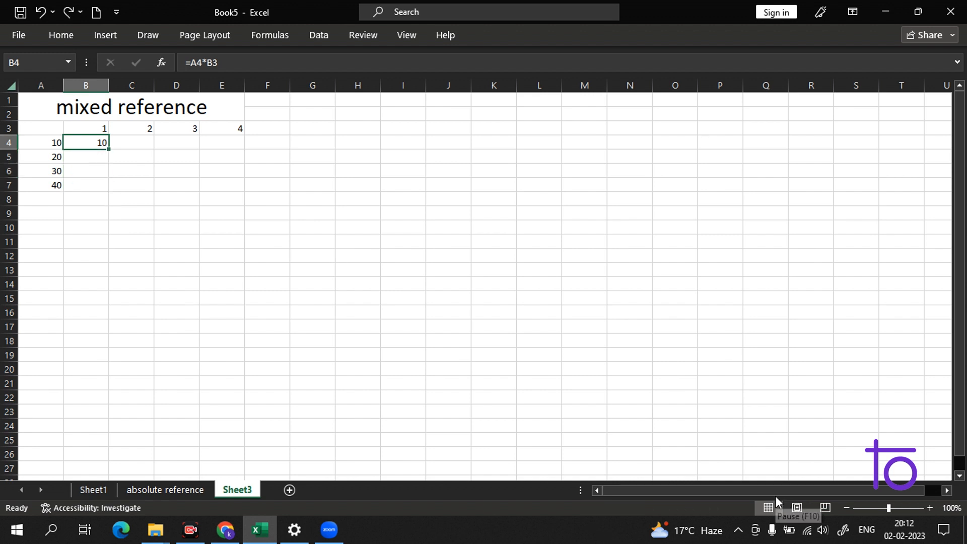
key(ctrl+grave)
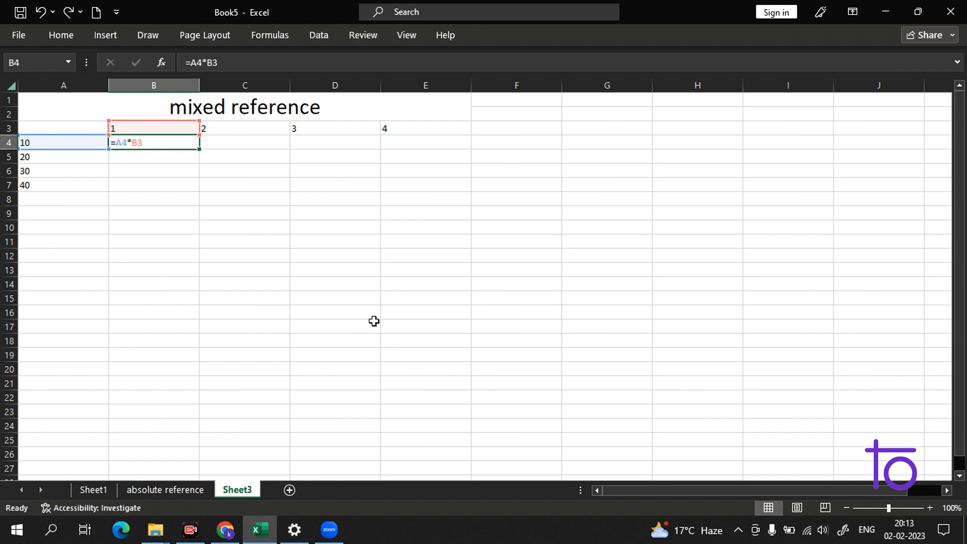
key(ctrl+grave)
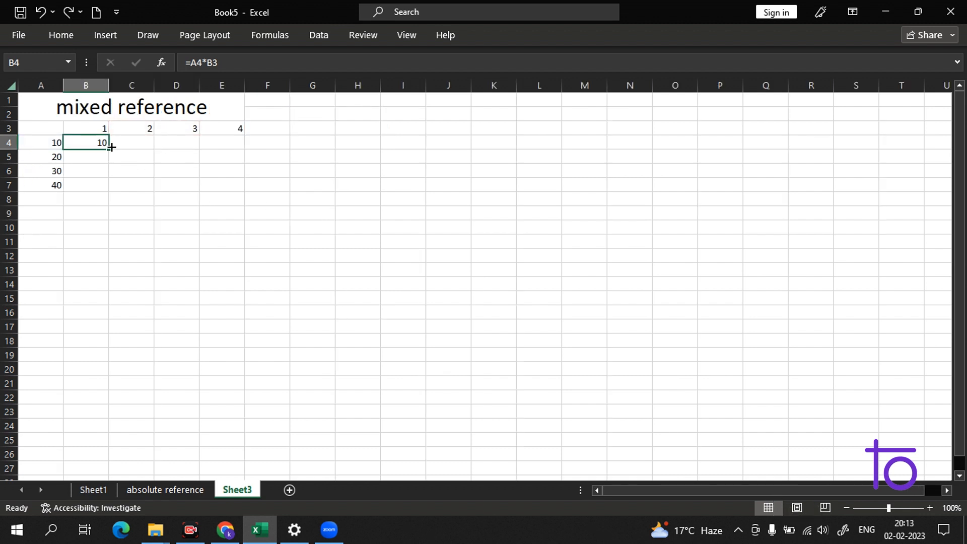
Fill the B4 formula down to B7 and display the formulas in place of their results
drag(109, 147, 107, 190)
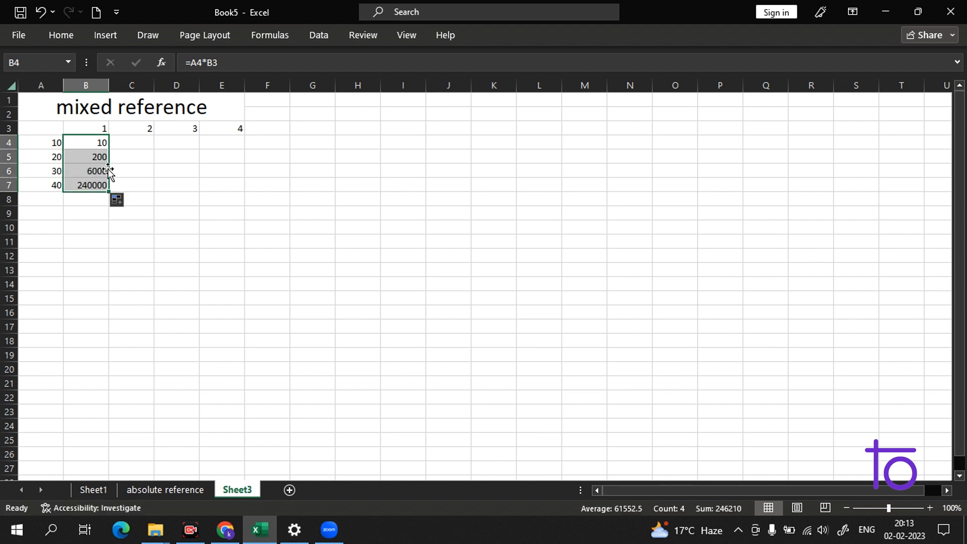
key(ctrl+1)
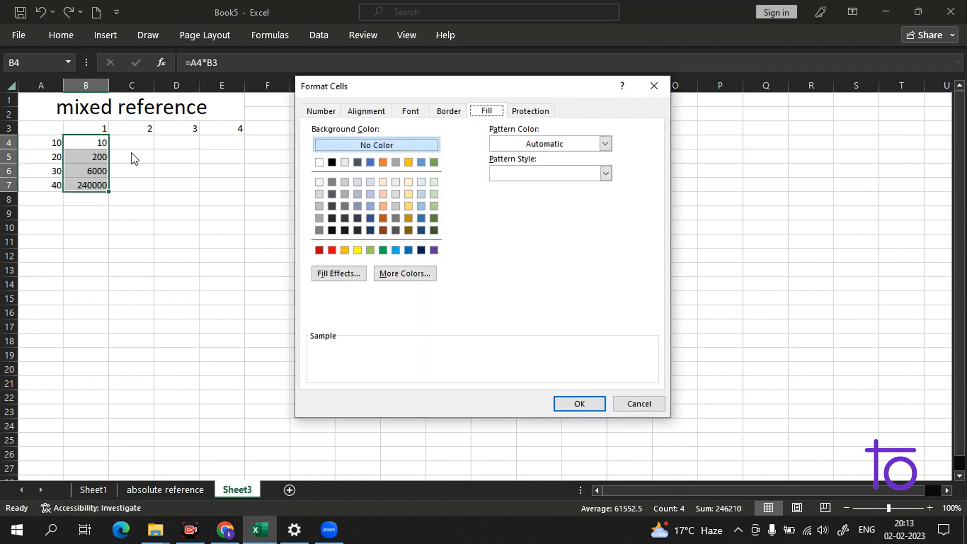
click(653, 85)
key(ctrl+grave)
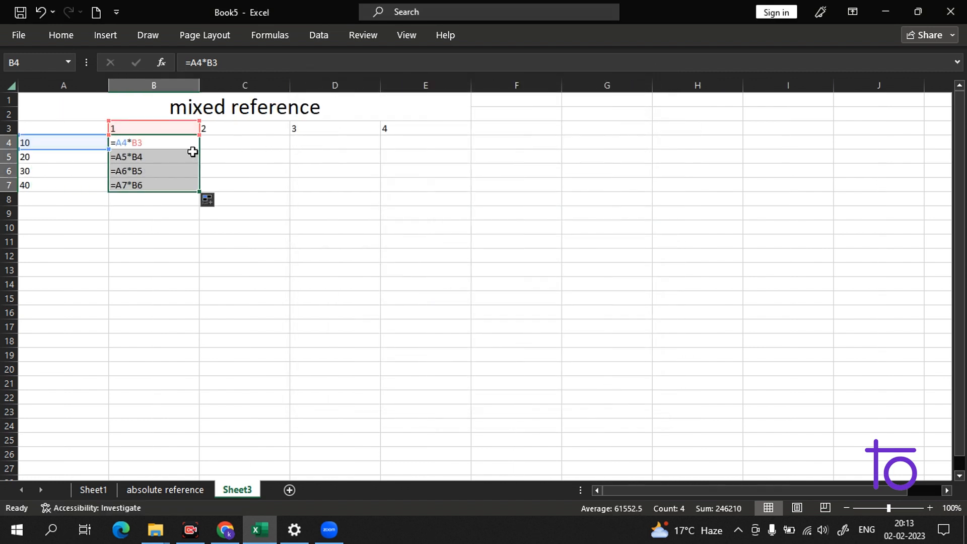
Examine which cells each of the filled formulas in B4 to B7 refers to
click(170, 156)
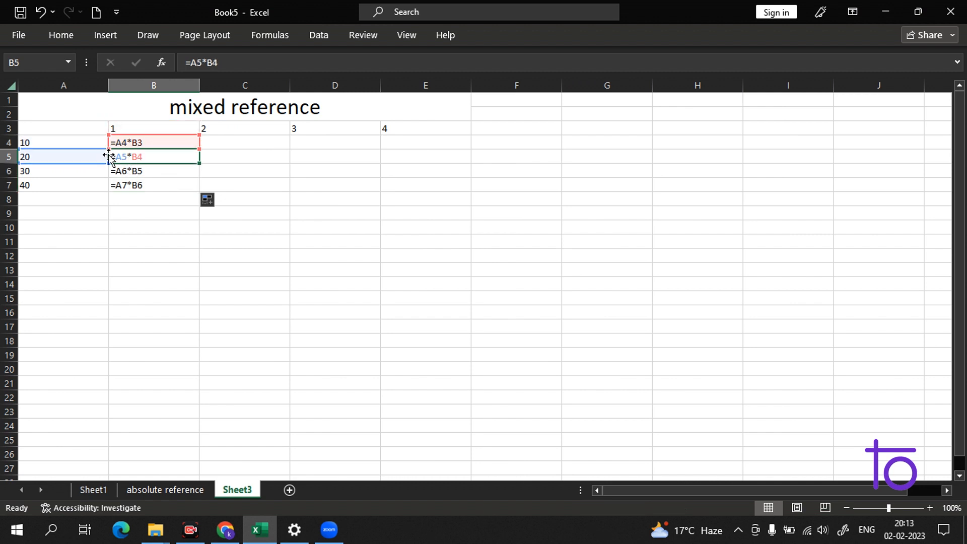
click(142, 143)
click(143, 171)
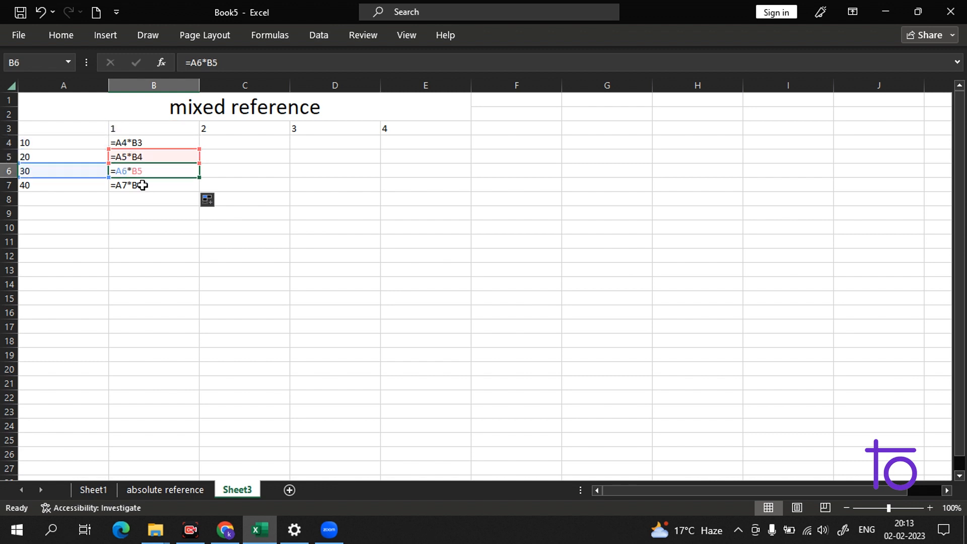
click(142, 185)
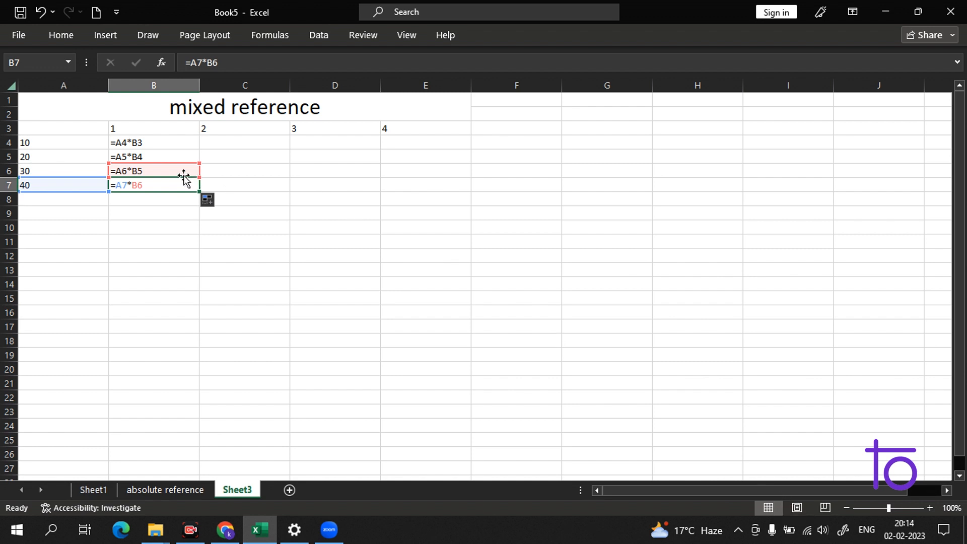
click(166, 146)
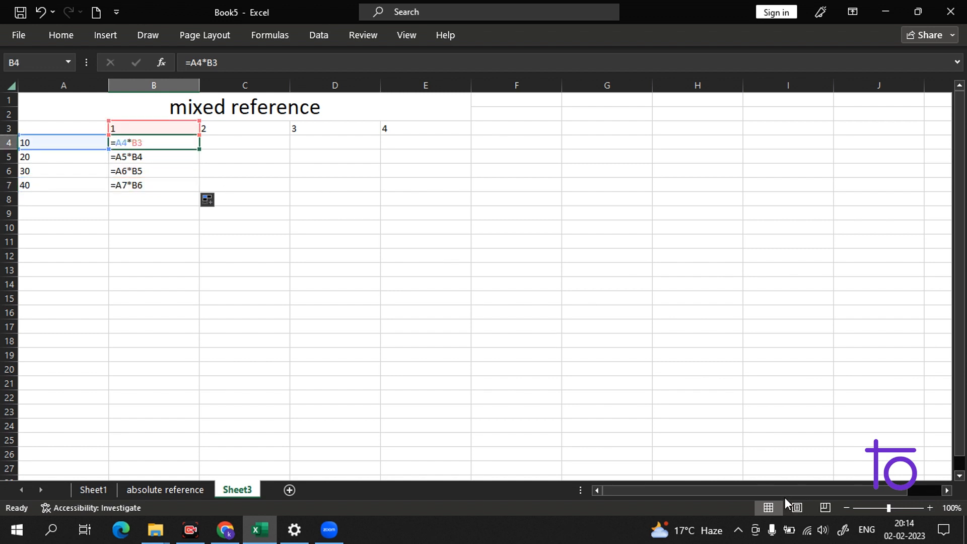
Return to displaying results and change the B4 formula to =A4*$B$3, making the B3 reference absolute
key(ctrl+grave)
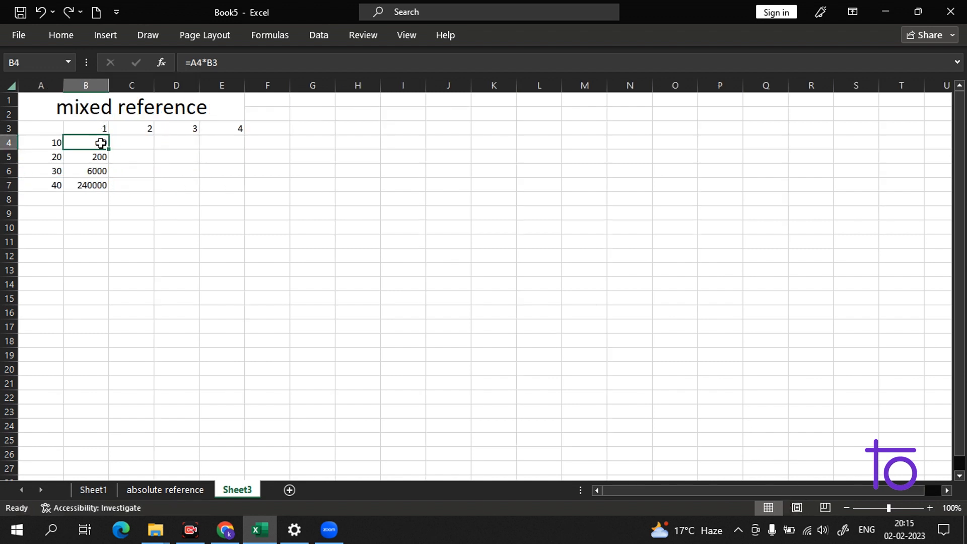
double_click(94, 143)
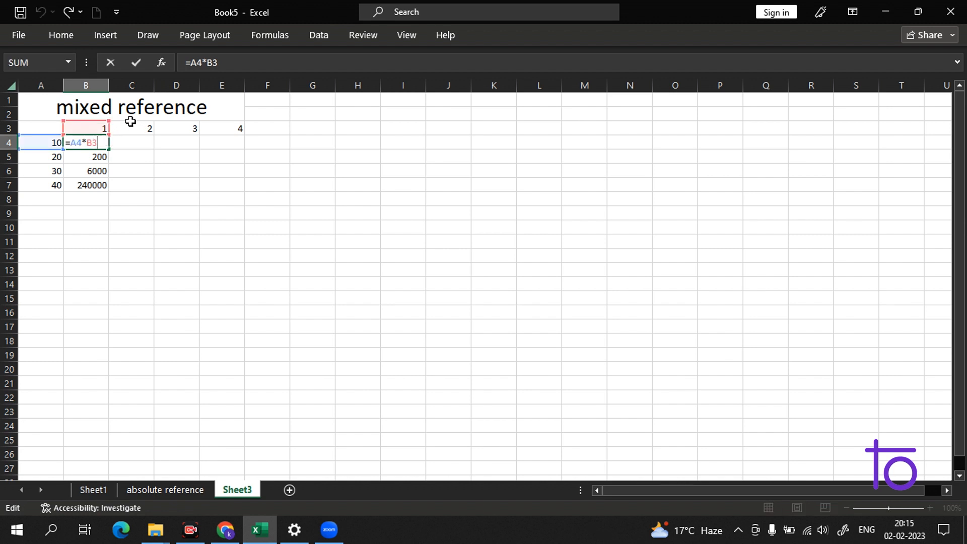
key(F4)
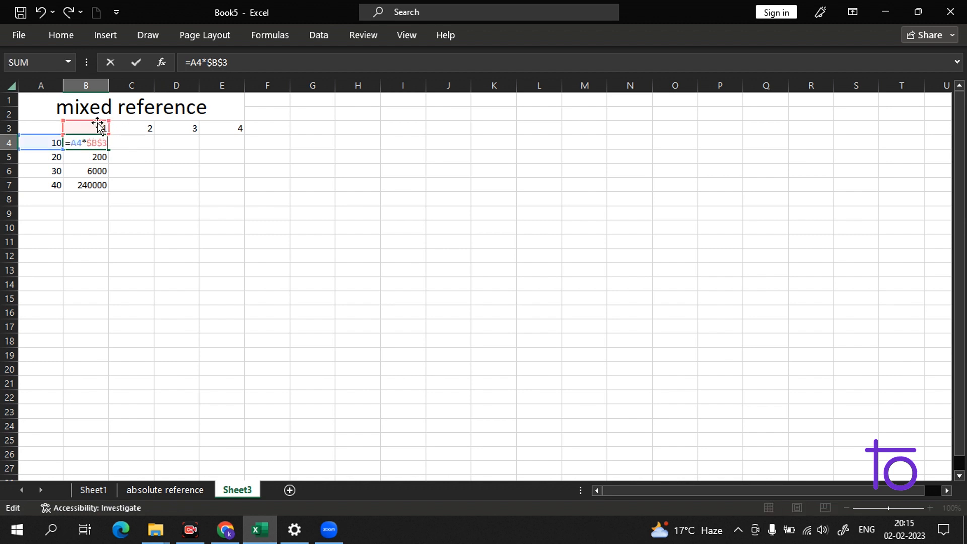
key(Return)
Fill the B4 formula down to B7, and extend the filled column across to E7
click(96, 143)
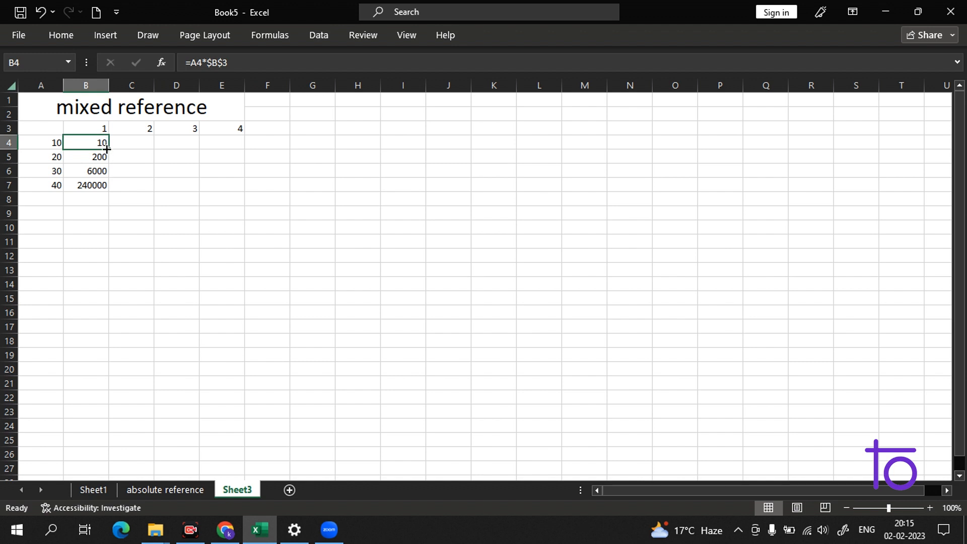
drag(107, 150, 108, 187)
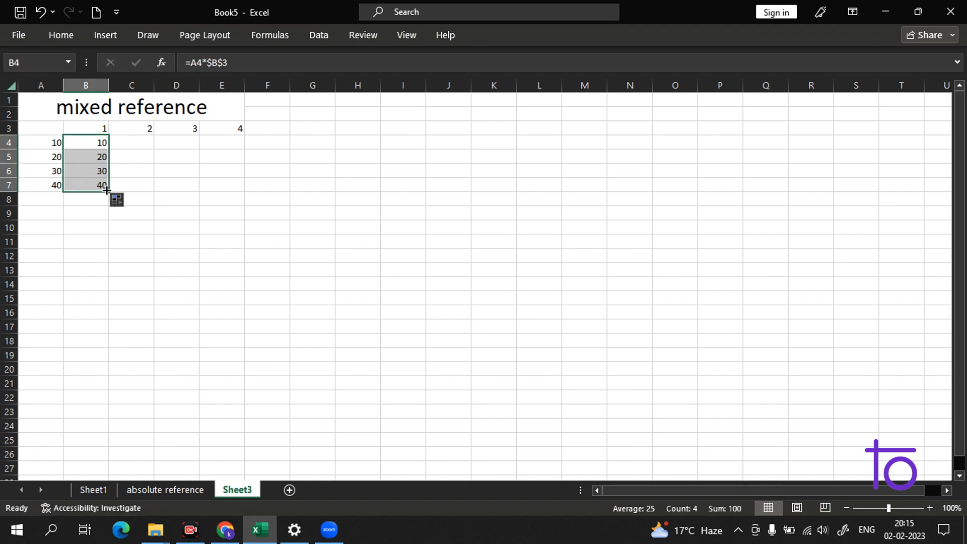
drag(106, 189, 226, 181)
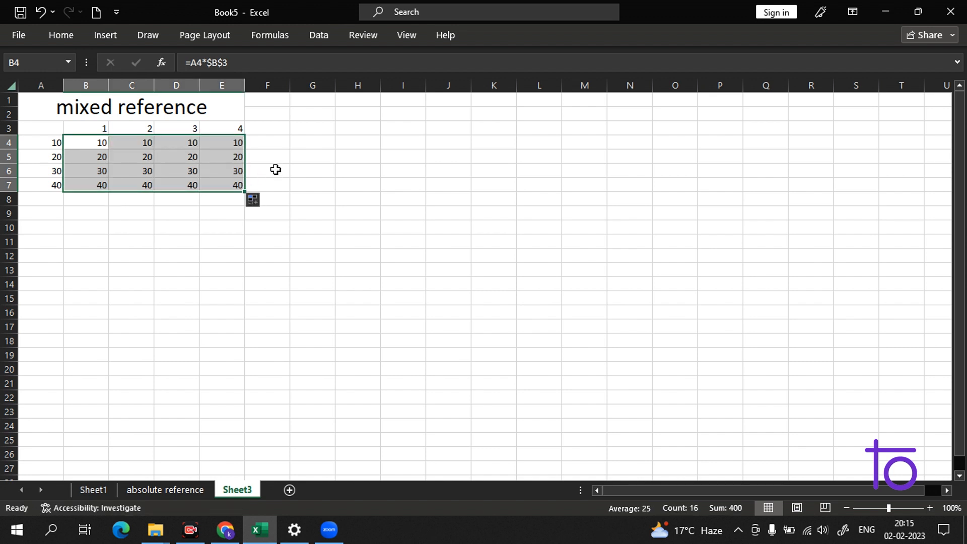
Display the formulas in place of their results and examine which cells the filled formulas in B4 to E7 refer to
click(47, 185)
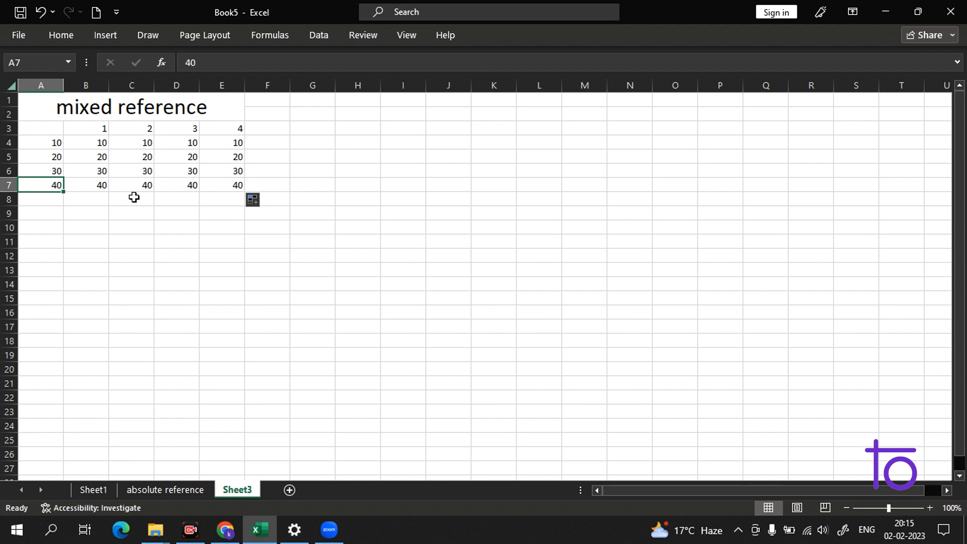
click(223, 189)
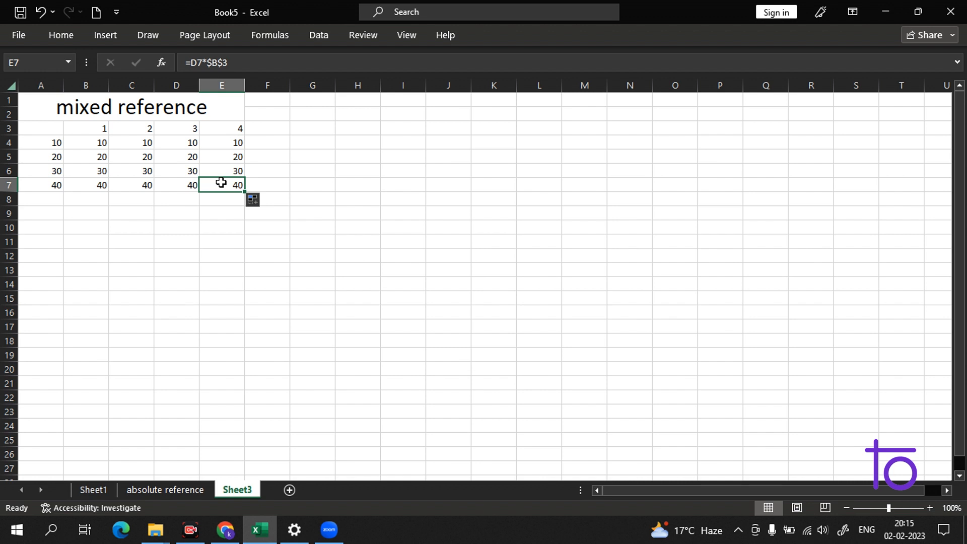
key(ctrl+grave)
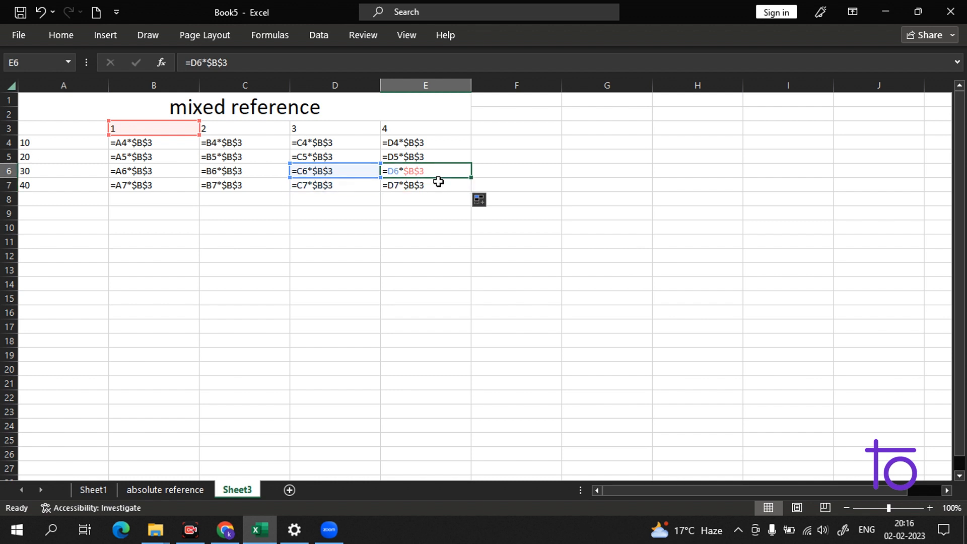
click(233, 185)
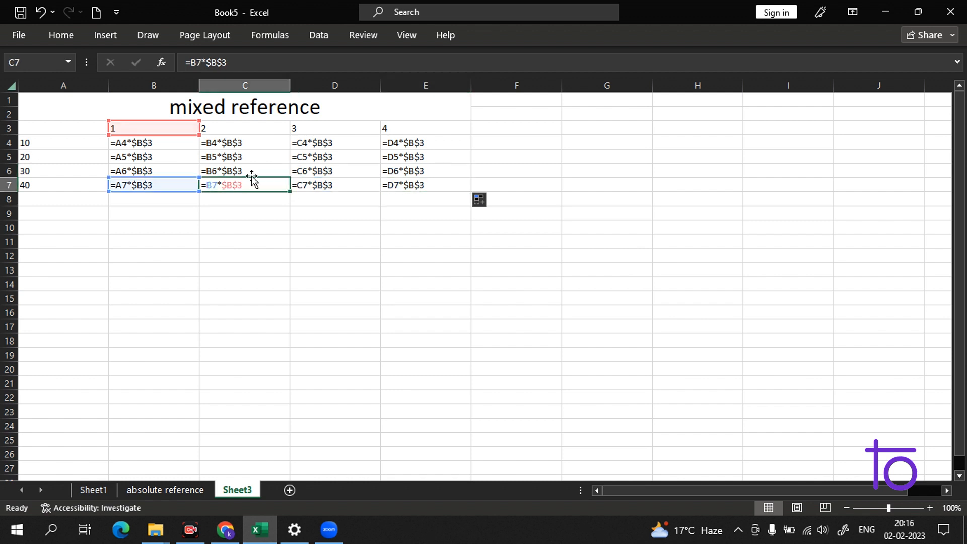
key(Up)
key(Up)
key(Up)
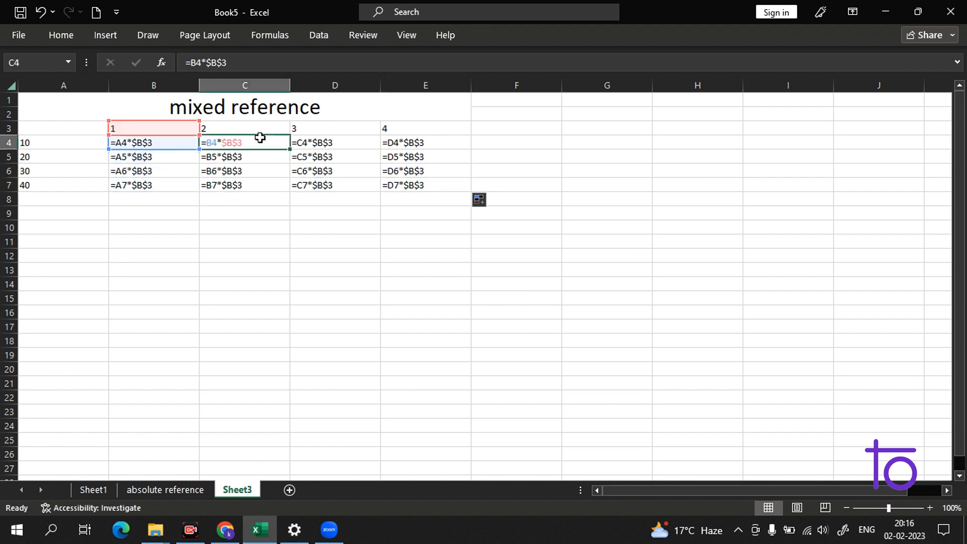
key(Down)
click(157, 126)
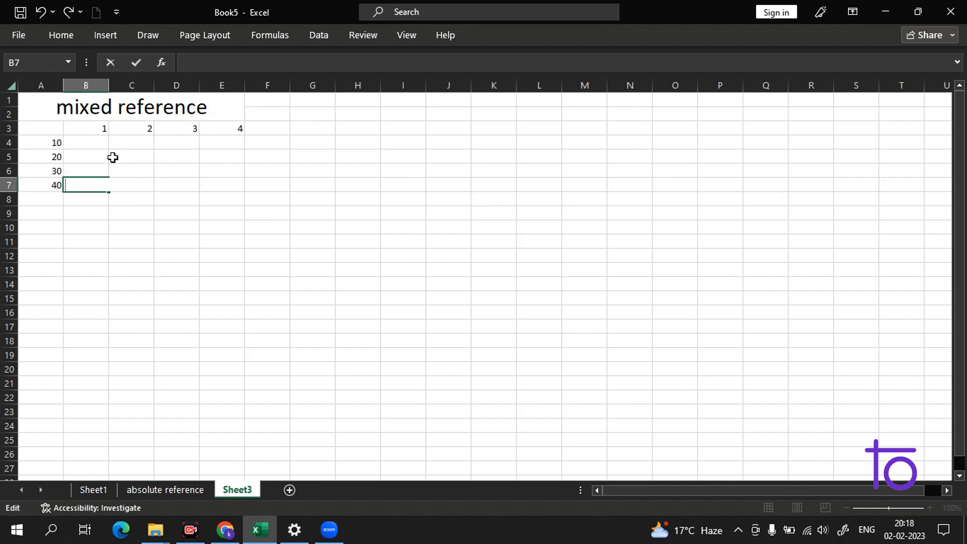
click(101, 138)
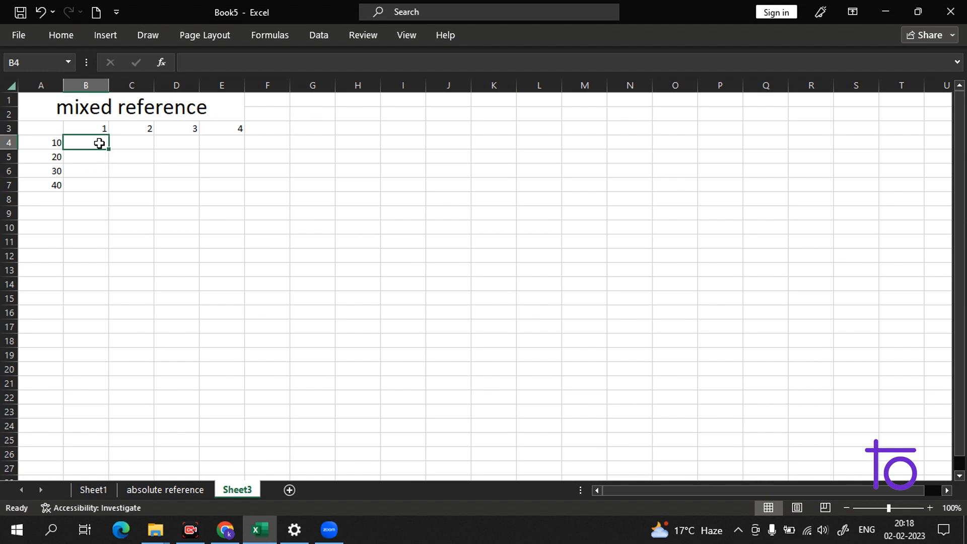
double_click(88, 139)
text(=)
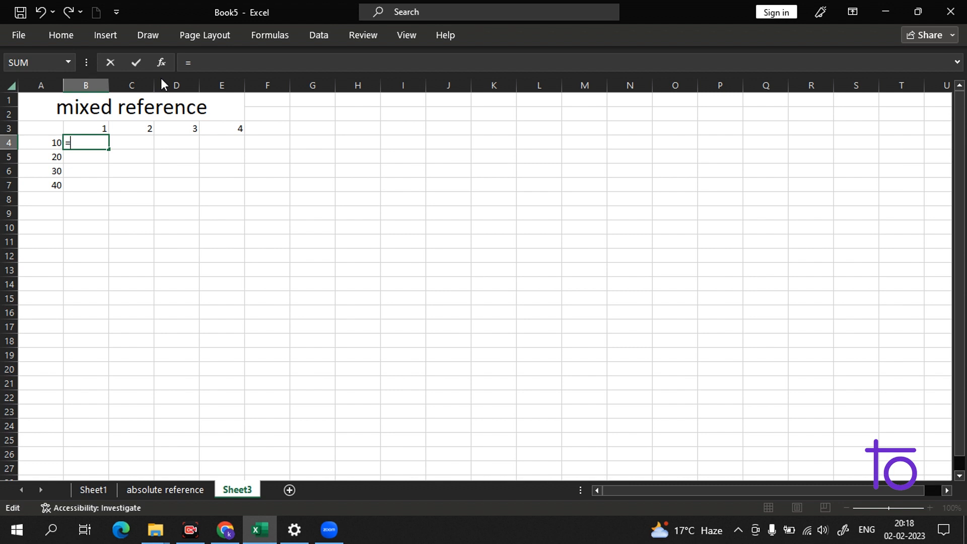
text(b)
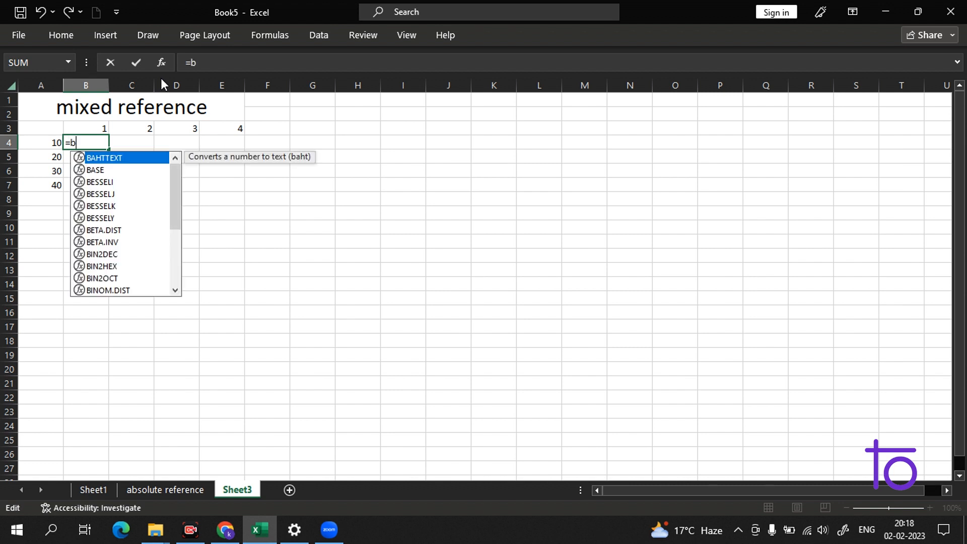
key(BackSpace)
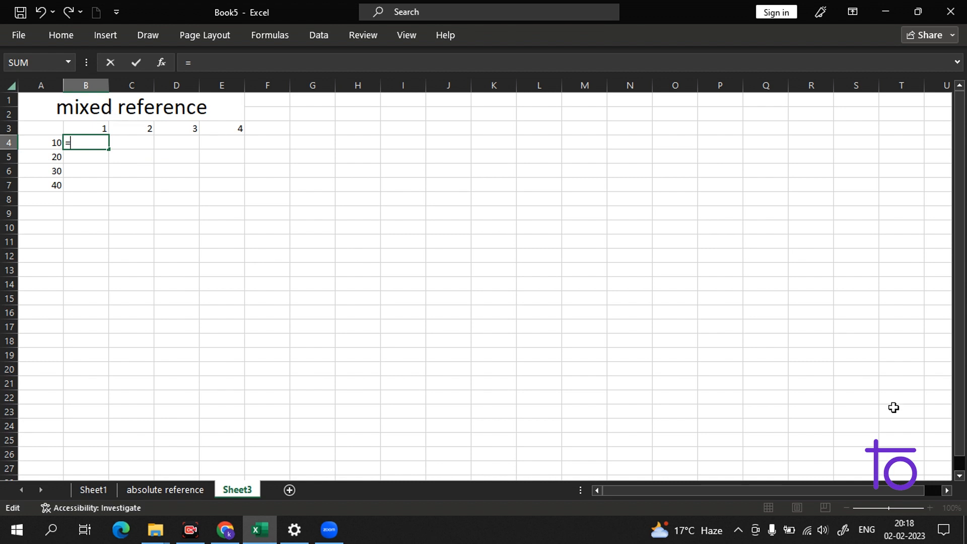
key(Left)
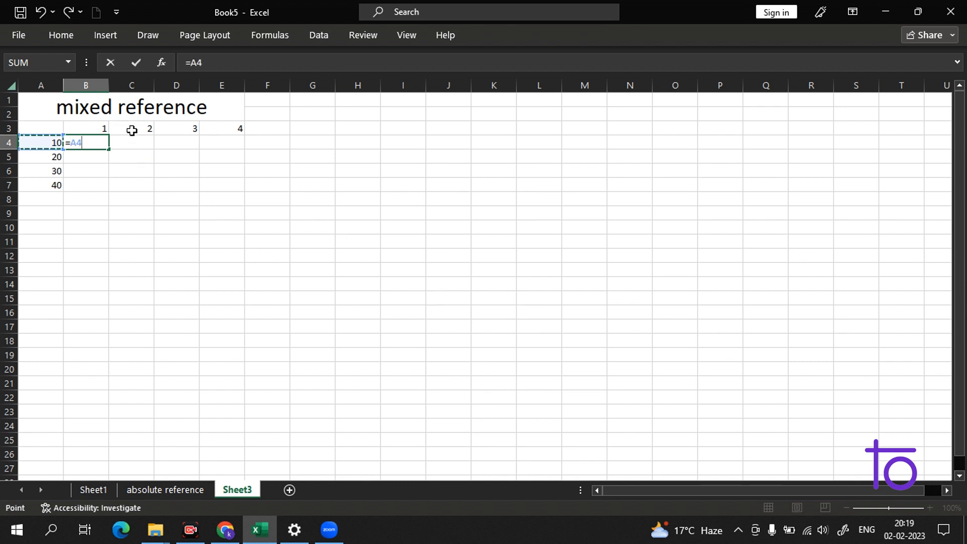
key(F4)
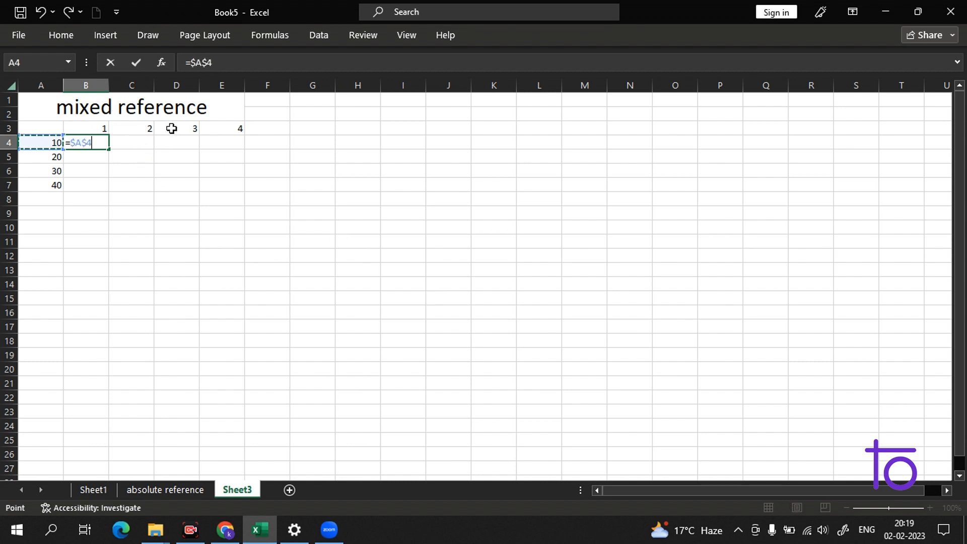
key(BackSpace)
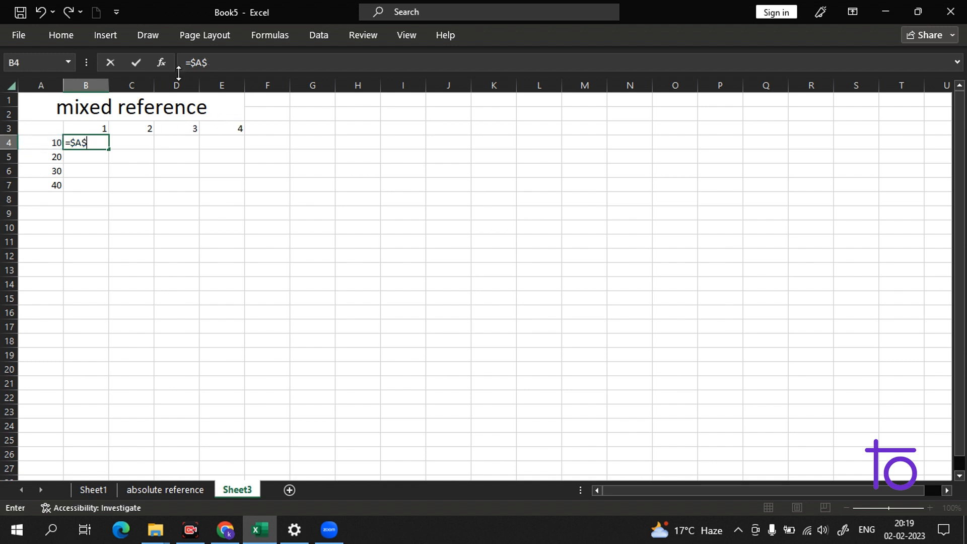
key(BackSpace)
key(BackSpace)
key(Return)
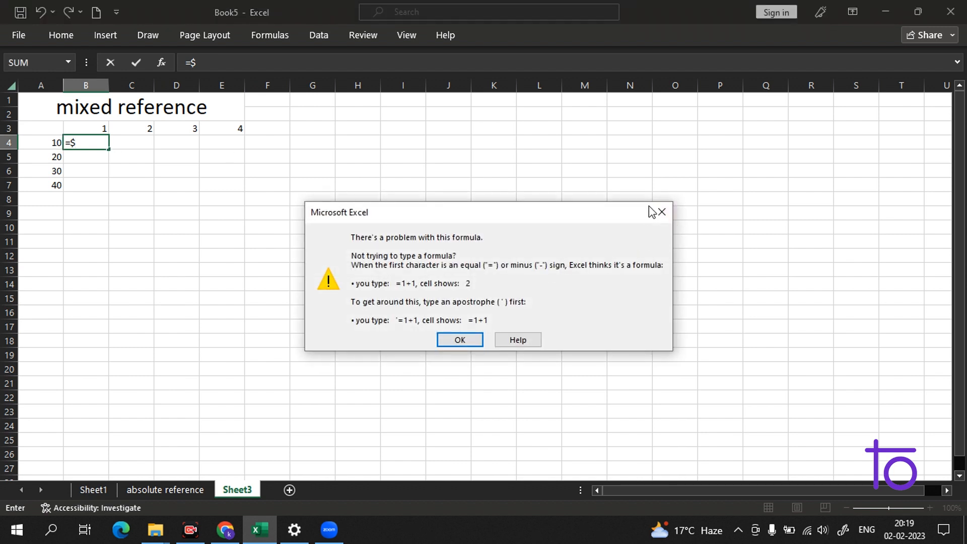
click(661, 212)
key(BackSpace)
Try to enter a formula in B4 that multiplies the column-locked reference $A4 by the header value in B3
key(Left)
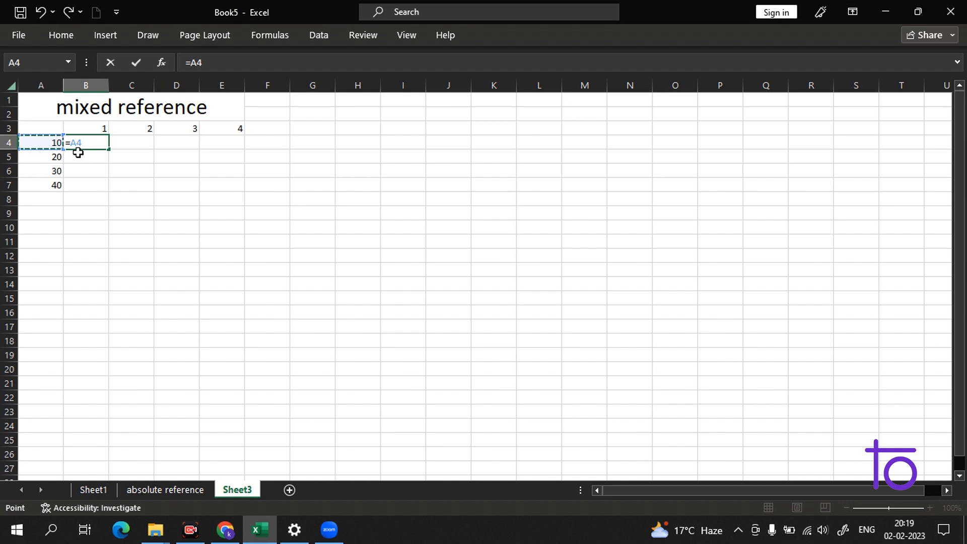
key(F4)
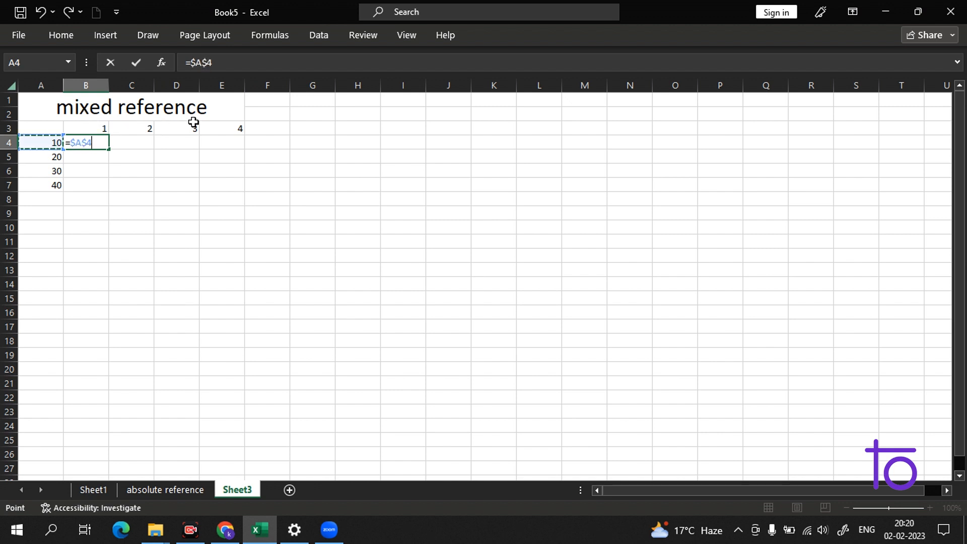
key(F4)
key(F4)
click(82, 146)
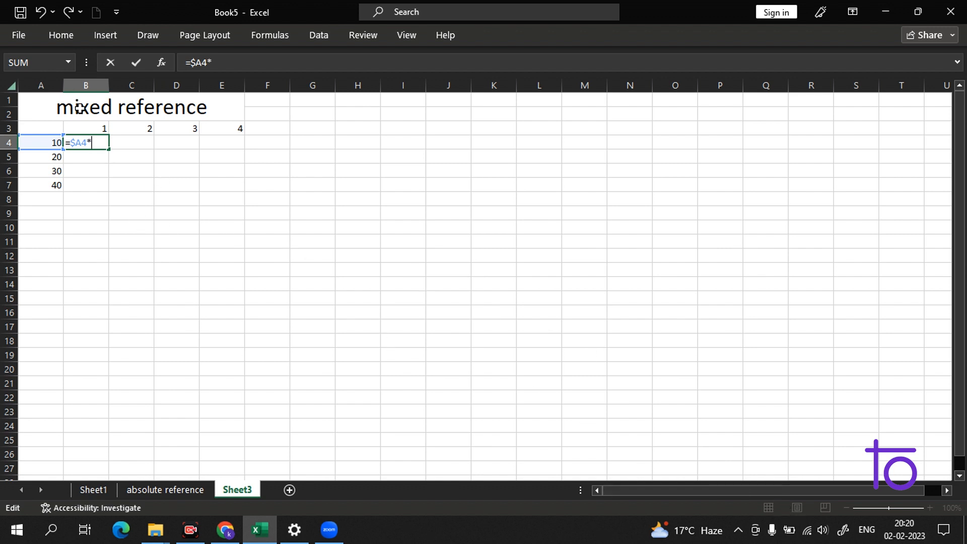
click(97, 130)
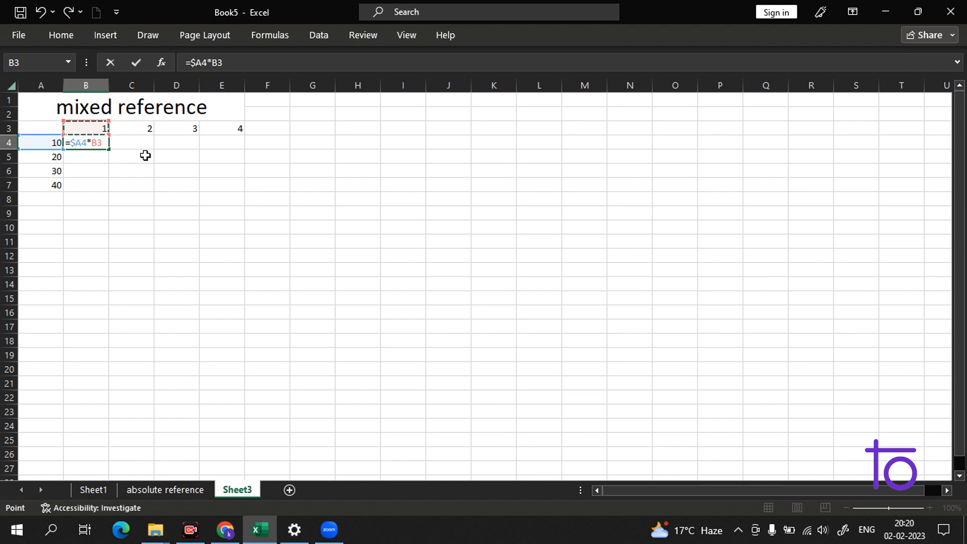
key(F4)
key(F4)
click(109, 157)
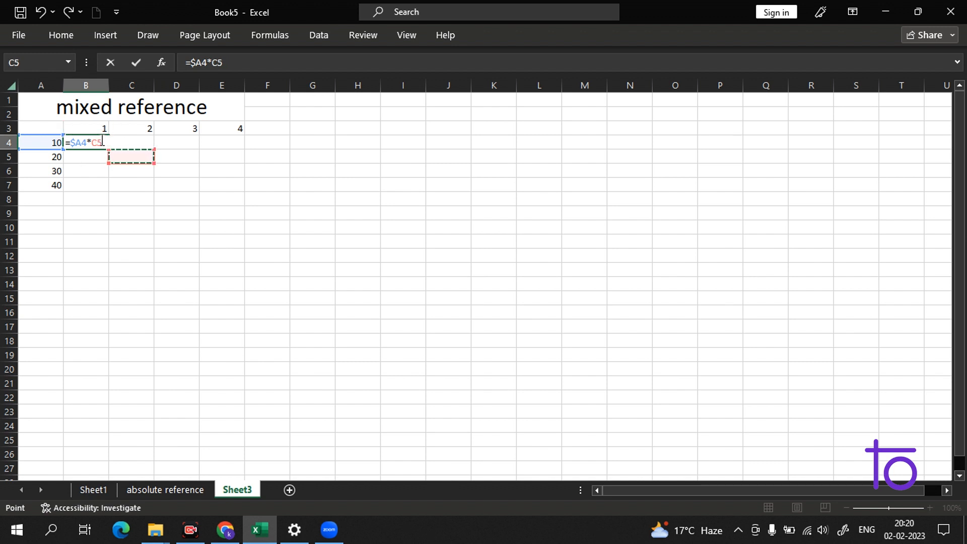
click(99, 142)
click(117, 133)
click(104, 140)
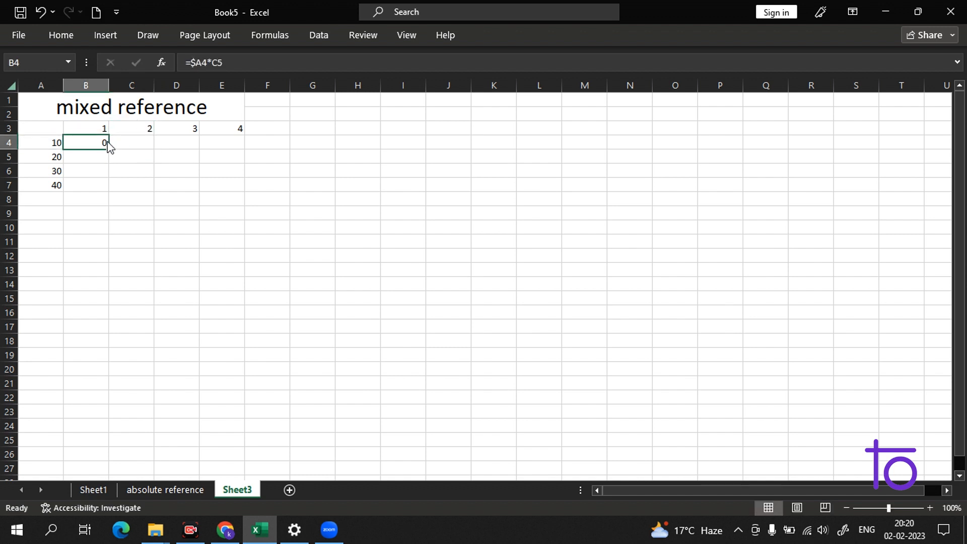
double_click(99, 143)
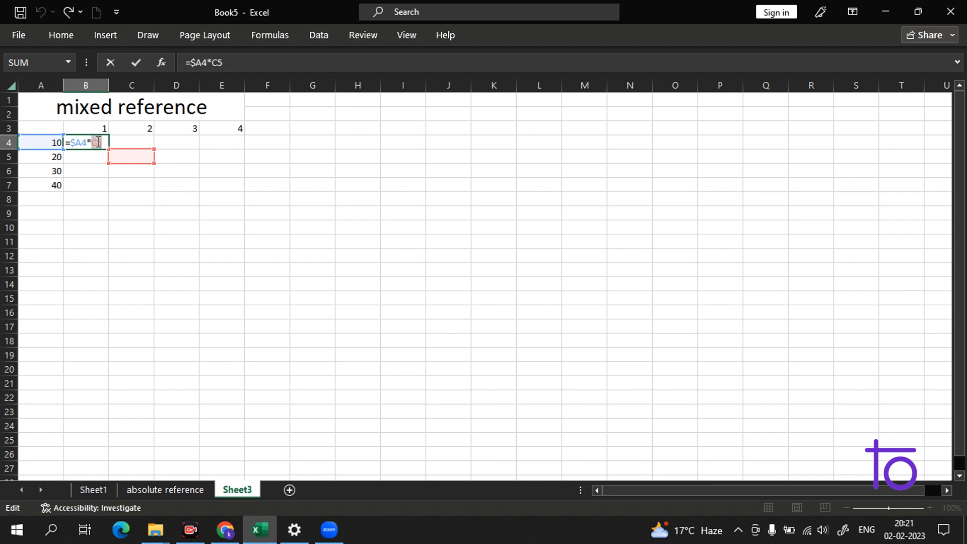
triple_click(103, 142)
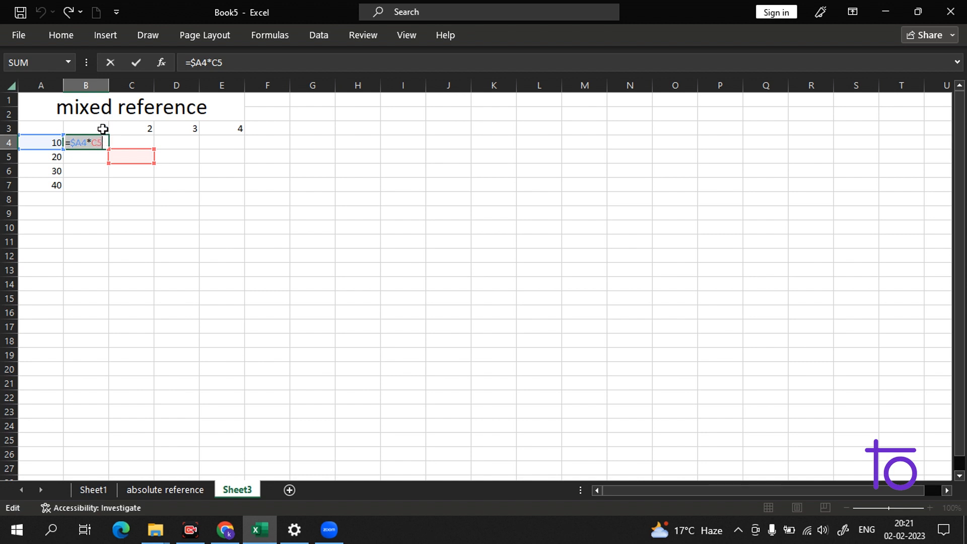
click(103, 129)
double_click(102, 141)
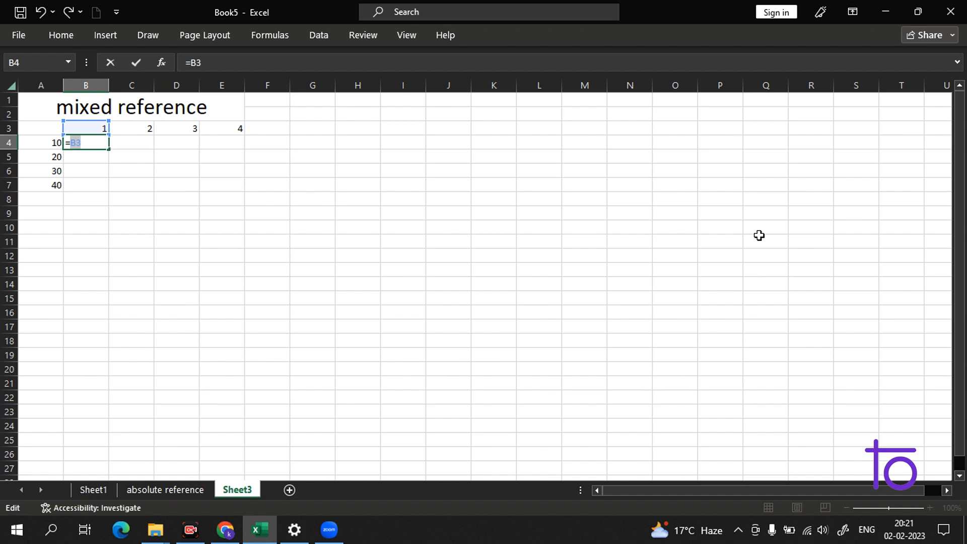
key(F4)
key(F4)
key(F4)
text(*)
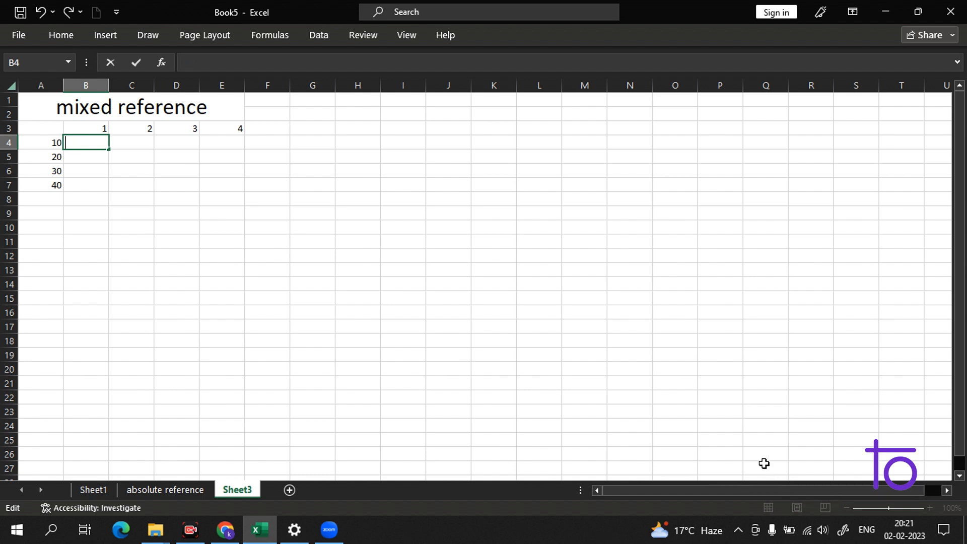
Enter the mixed reference formula =$A4*B$3 in B4 and fill it across row 4 to E4
text(=)
click(50, 142)
key(F4)
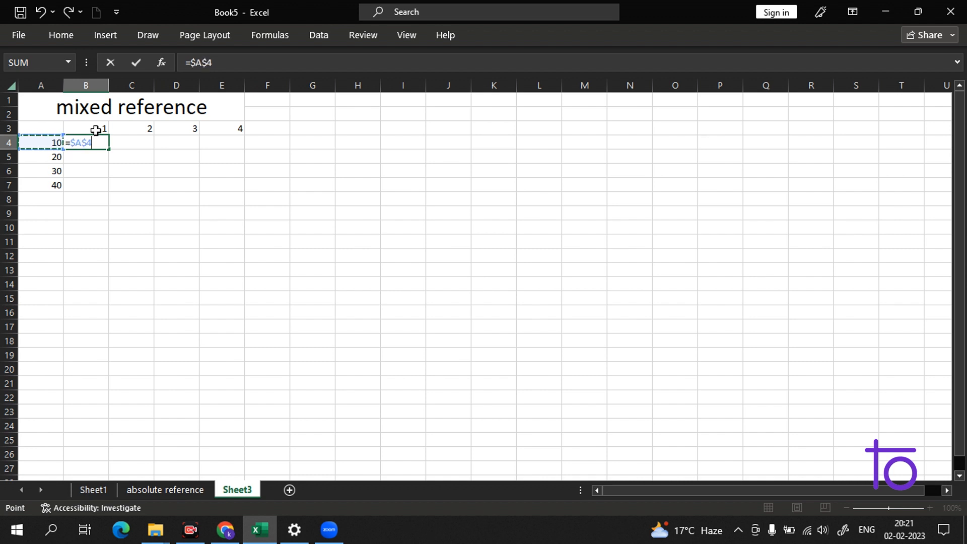
key(F4)
key(F4)
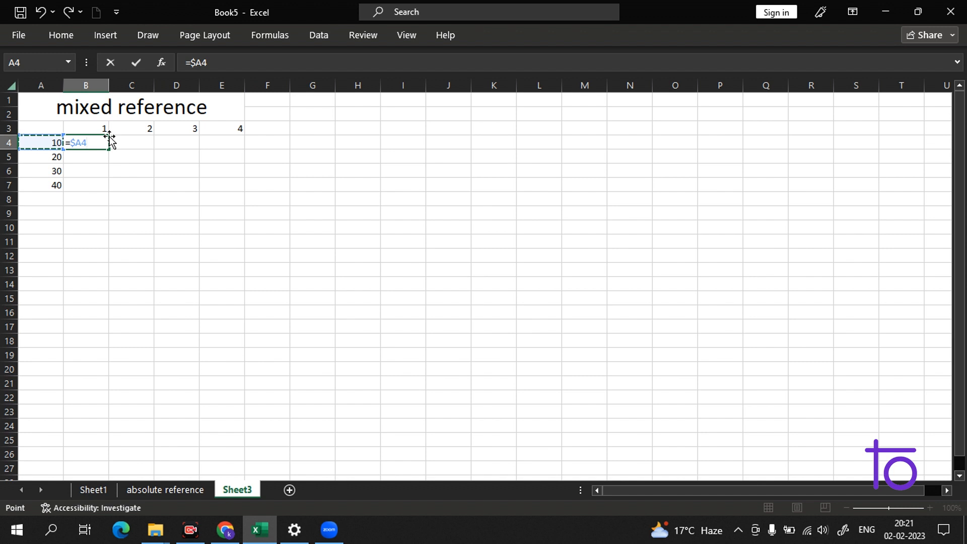
text(*)
click(99, 128)
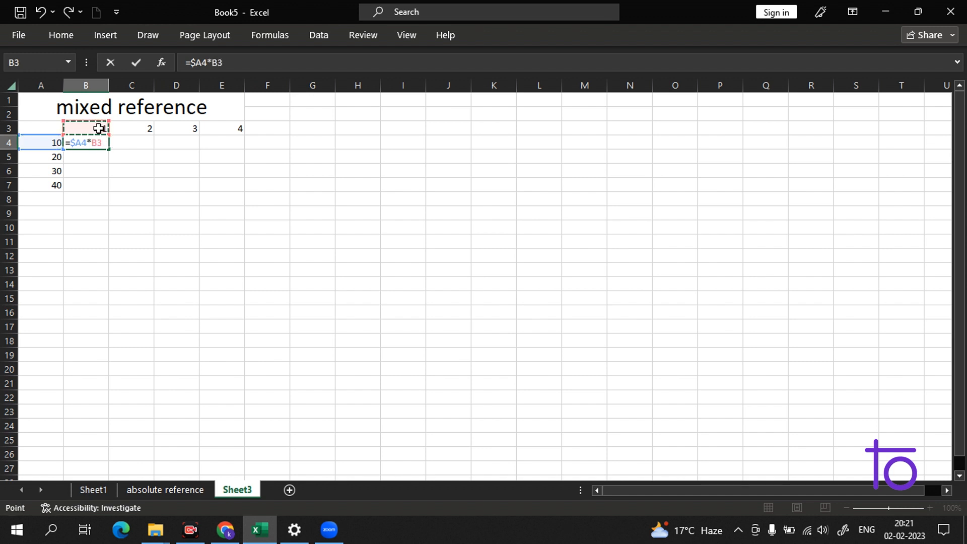
key(F4)
key(F4)
key(Return)
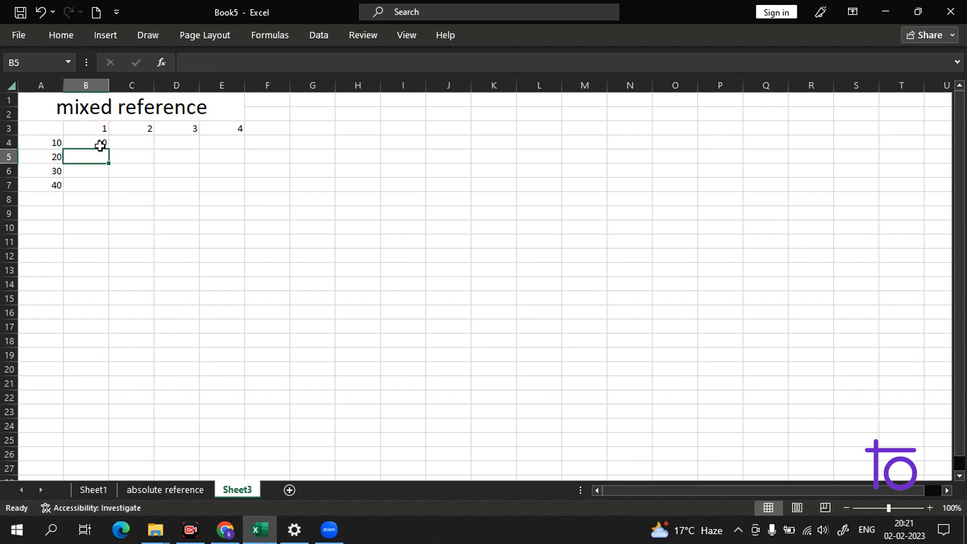
click(103, 145)
drag(108, 150, 238, 171)
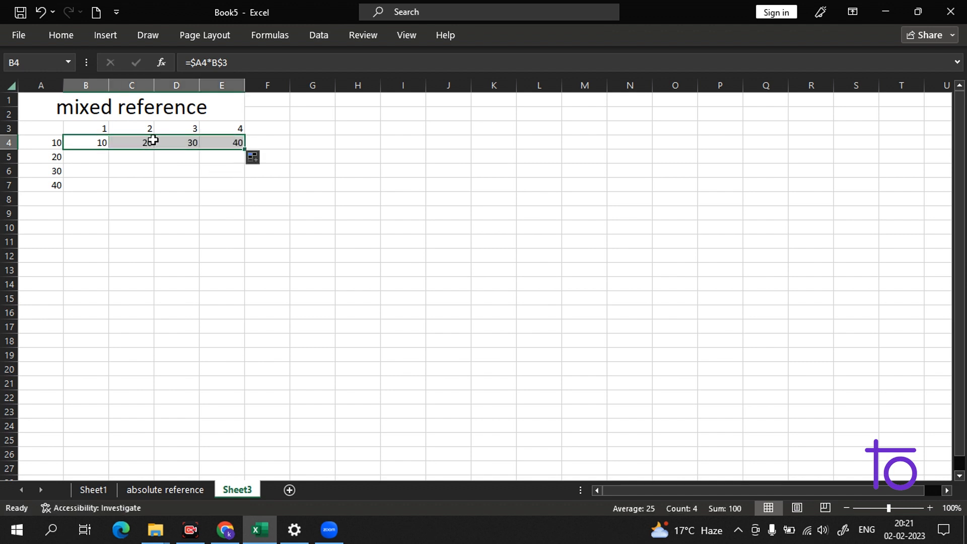
Fill the formulas in B4 to E4 down through row 7 to complete the multiplication table
drag(245, 147, 242, 186)
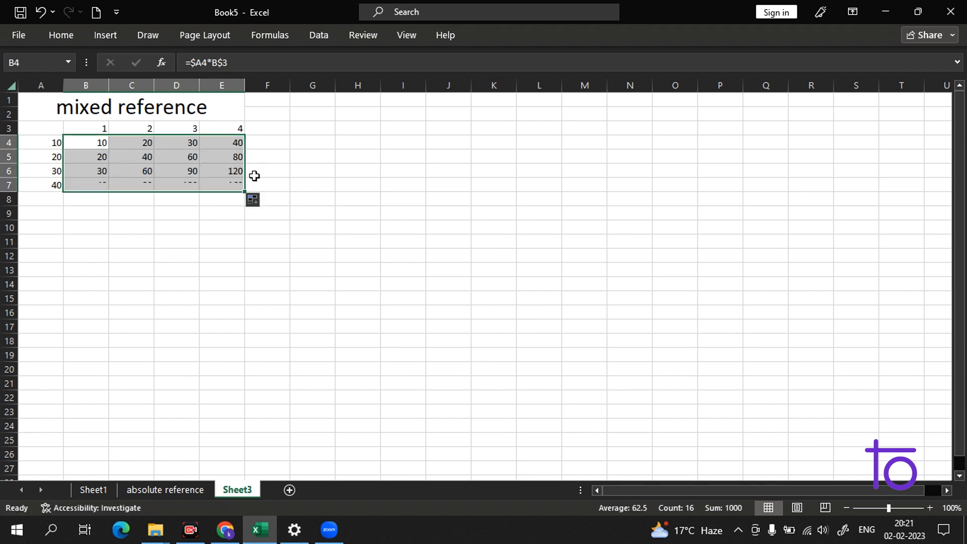
click(255, 158)
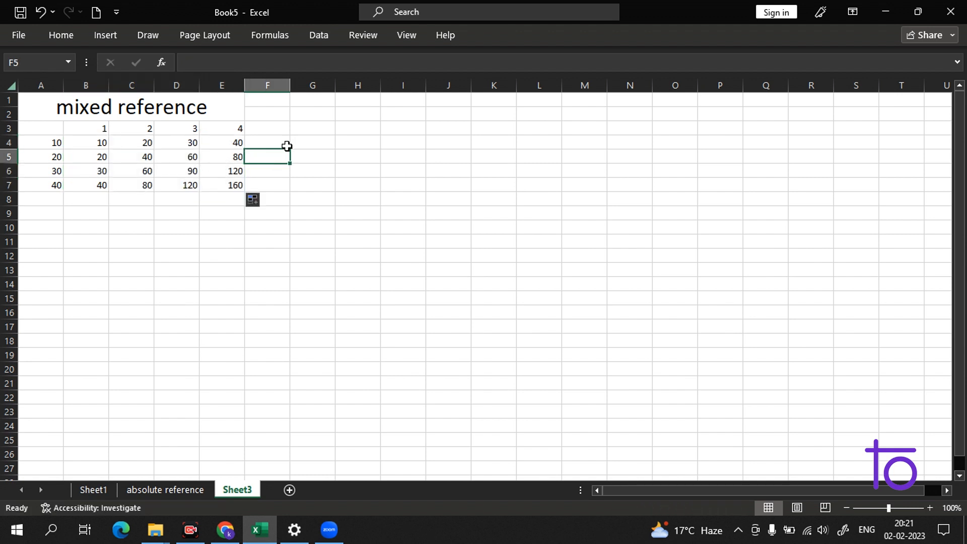
click(378, 117)
click(401, 210)
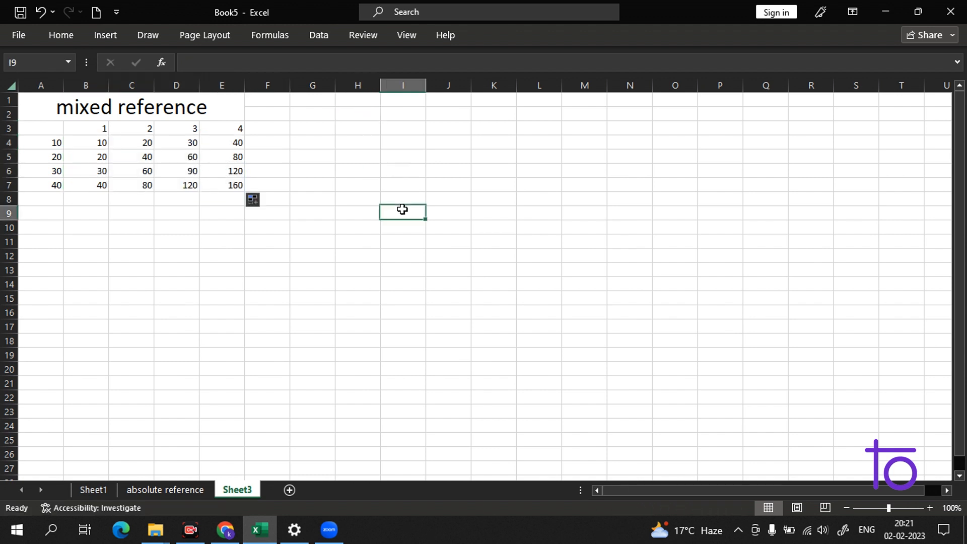
Show the formulas in place of their results and examine which row and column headers the mixed references in B4 to E7 point to
click(57, 130)
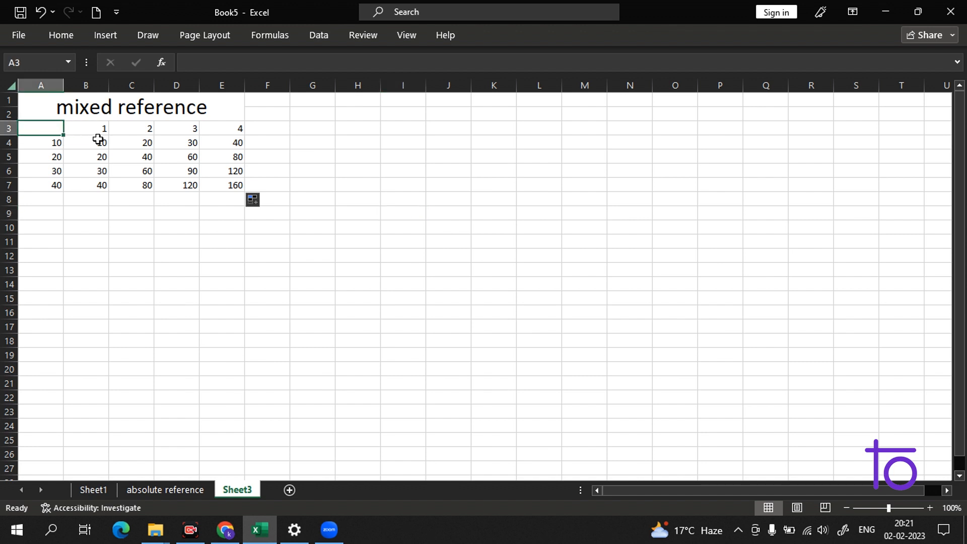
key(ctrl+grave)
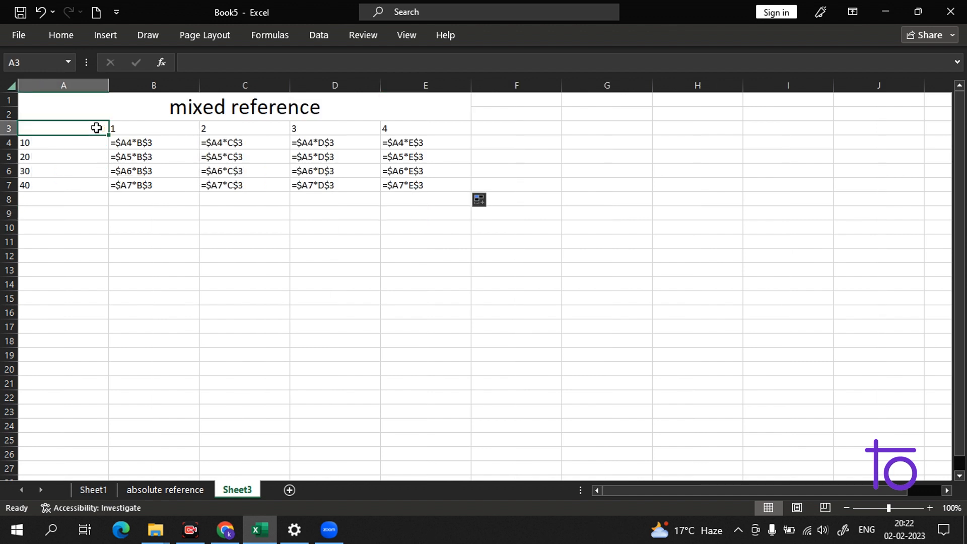
double_click(237, 157)
double_click(239, 173)
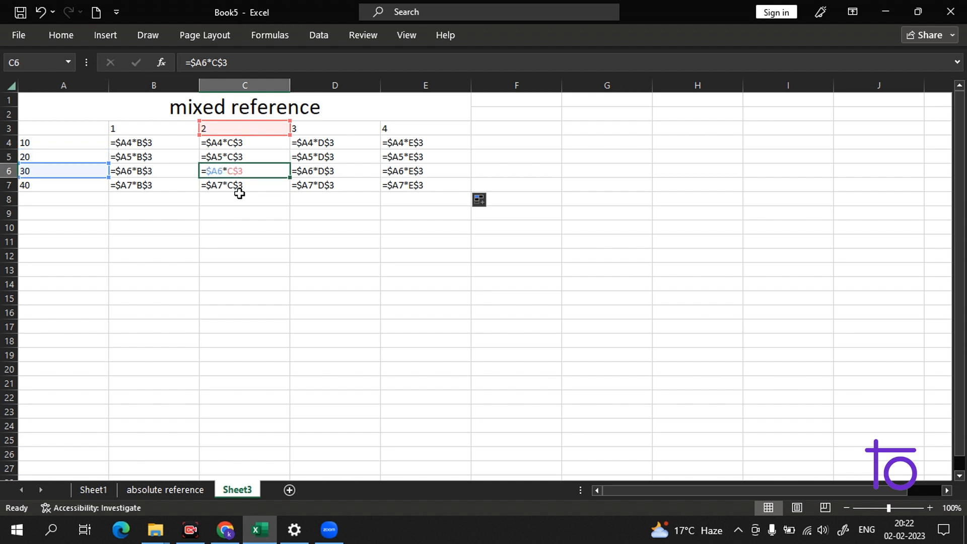
key(Return)
double_click(338, 143)
double_click(329, 169)
double_click(252, 172)
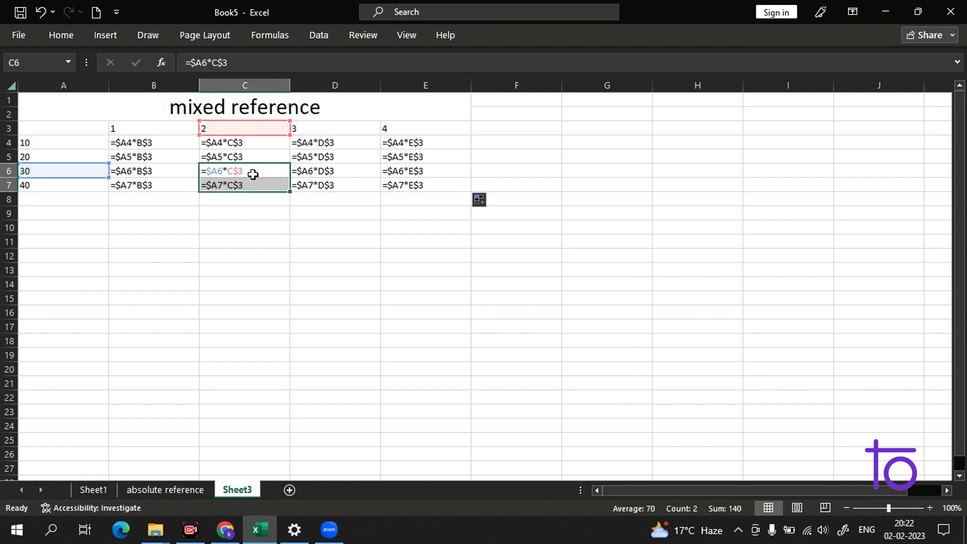
double_click(146, 144)
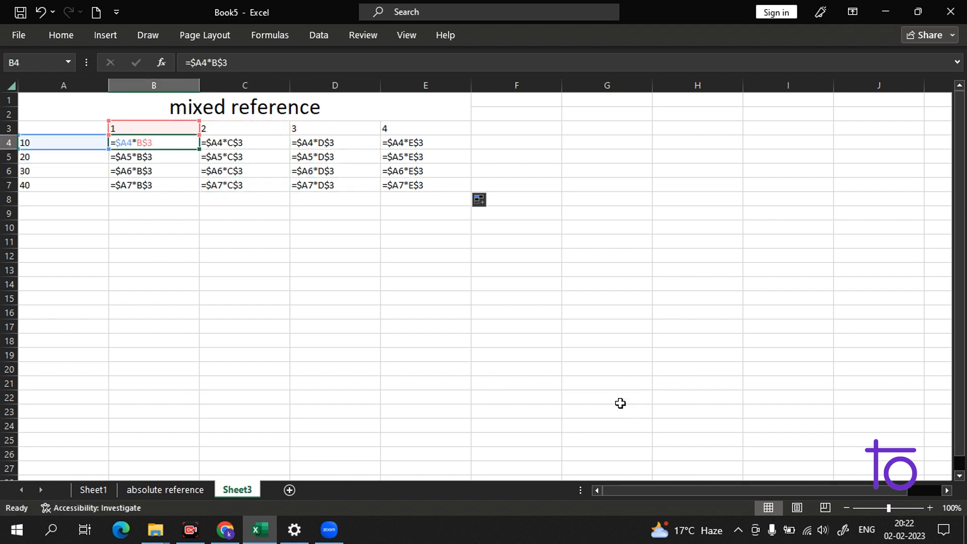